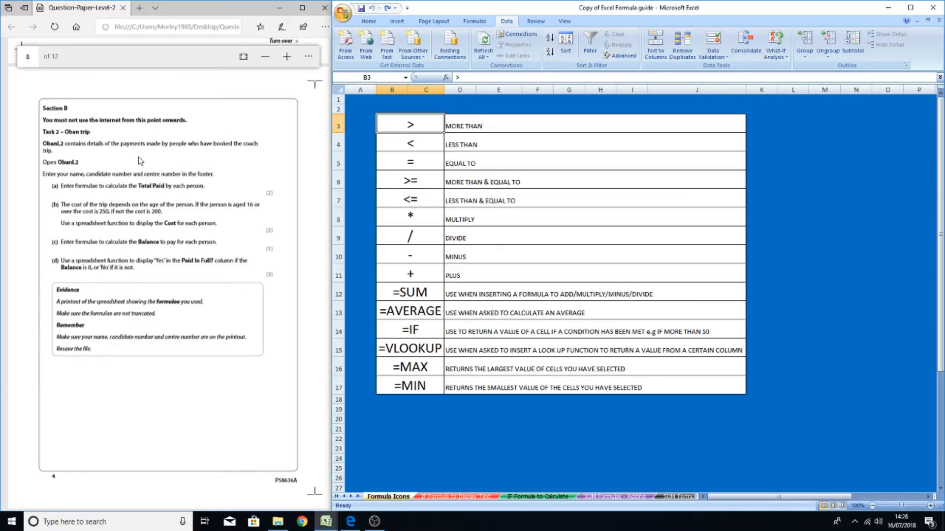
Switch to the ObanL2 workbook and select the Total Paid cell for the first person
left_click(326, 521)
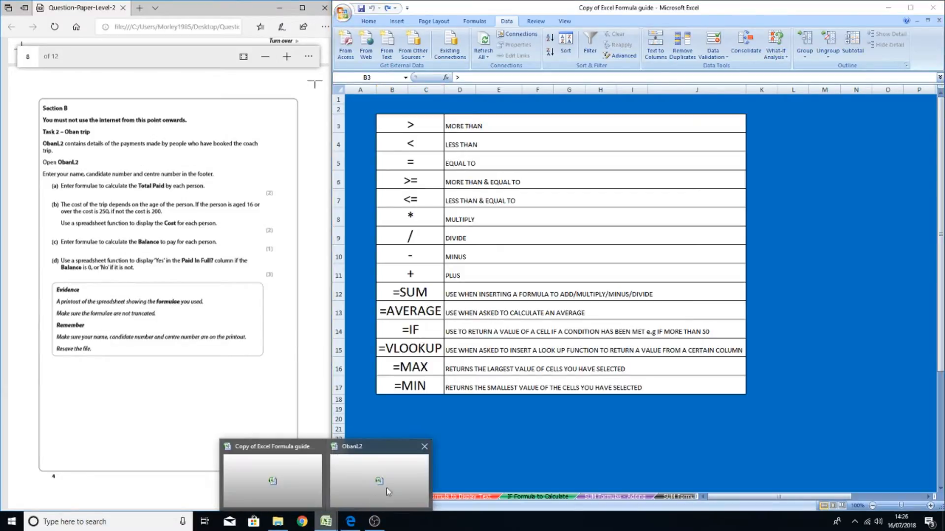
left_click(386, 488)
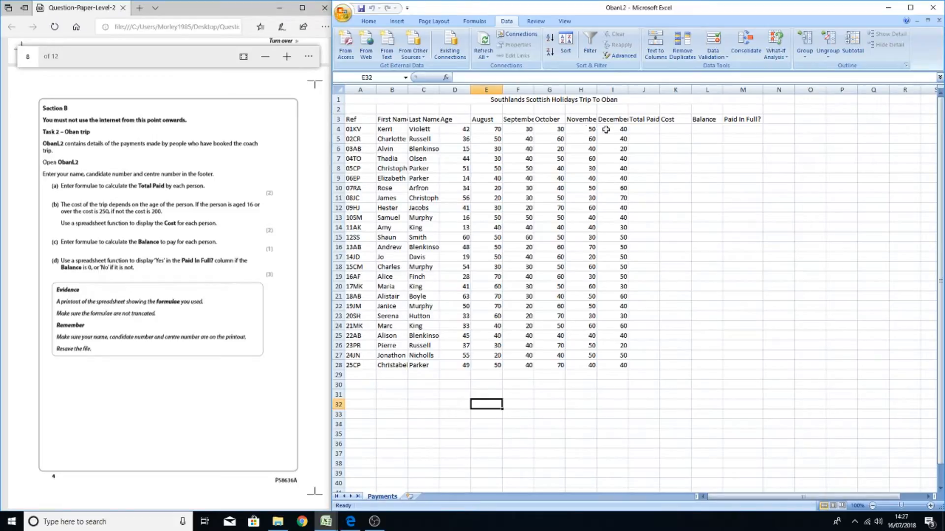
left_click(657, 130)
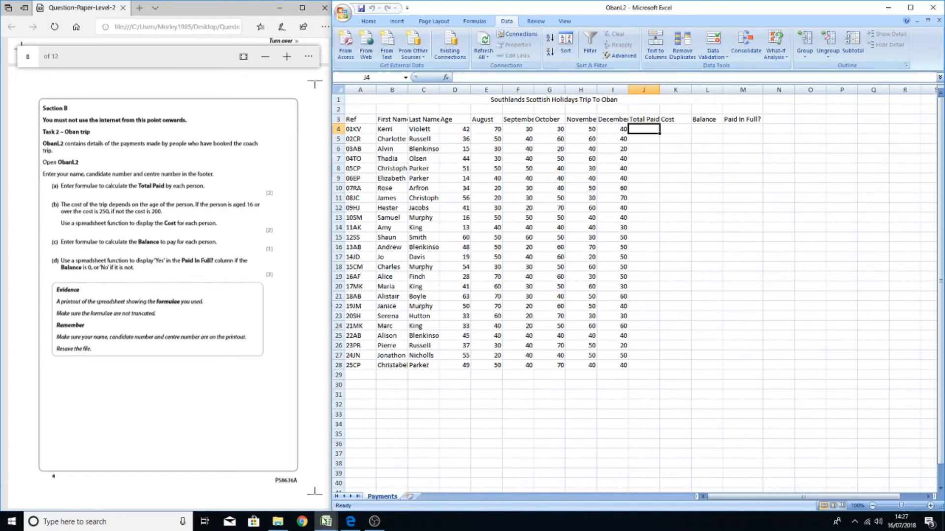
Check the Excel formula guide workbook and return to the ObanL2 workbook
mouse_move(325, 521)
left_click(292, 478)
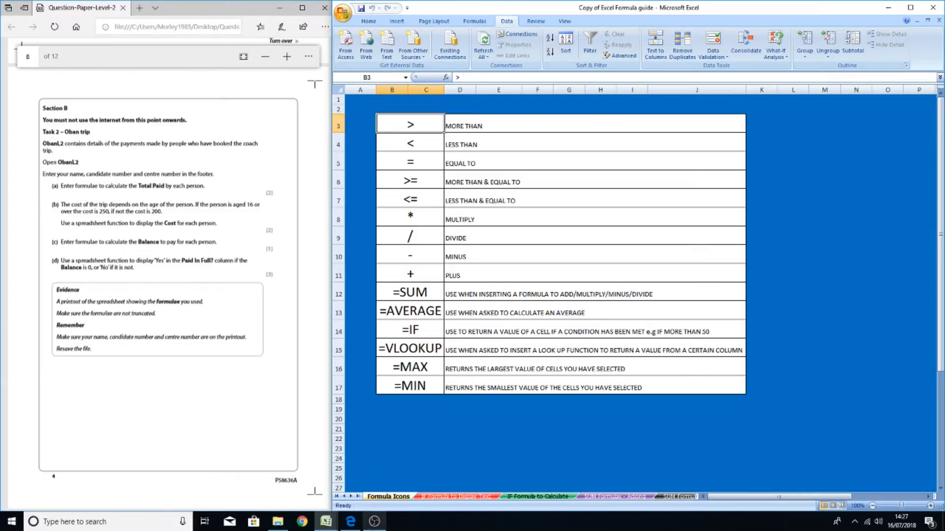
mouse_move(327, 523)
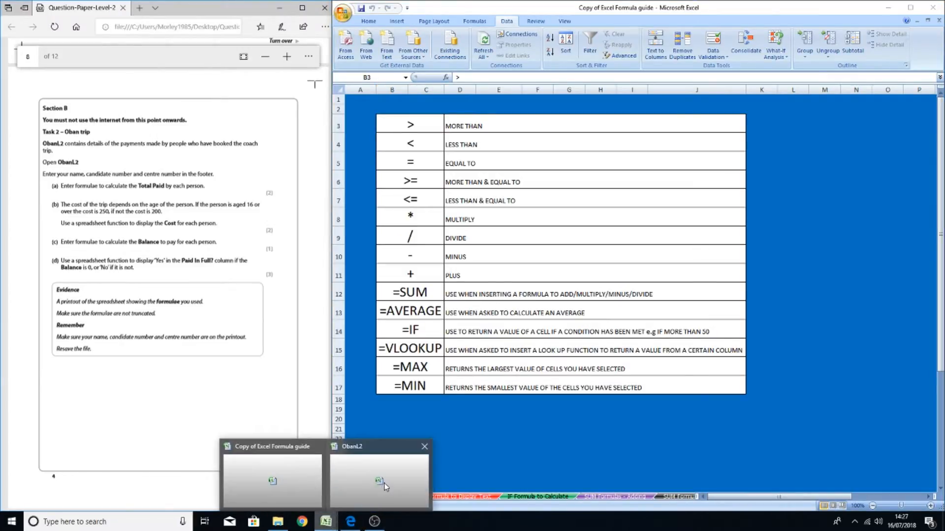
left_click(375, 483)
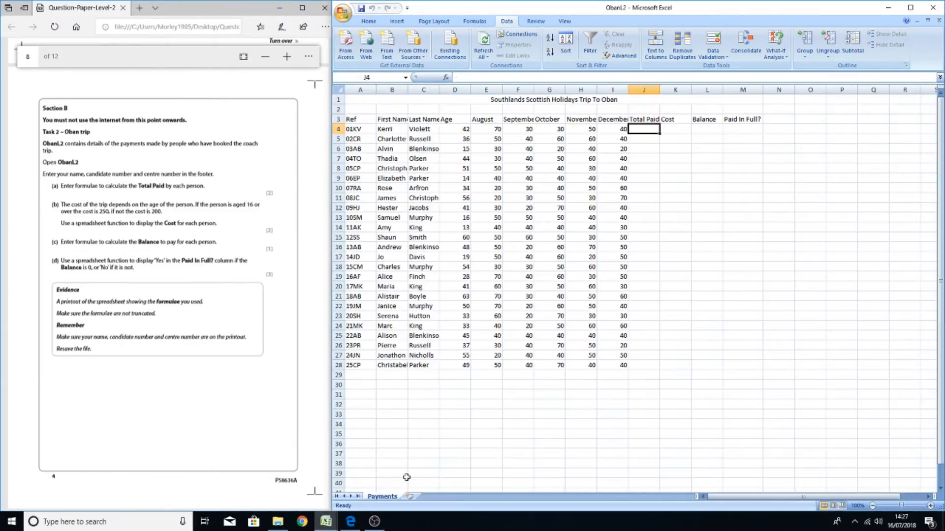
Insert a SUM function in J4 totalling the August to December payments, E4:I4
left_click(446, 77)
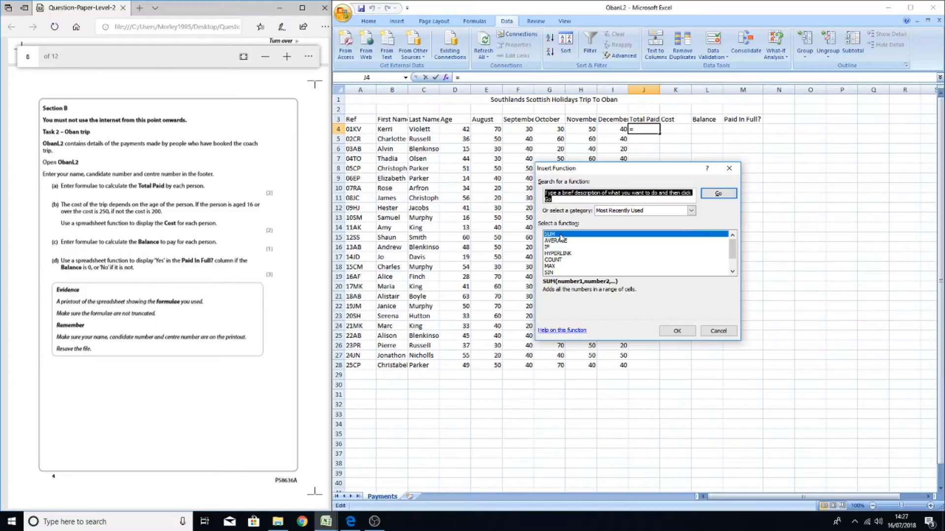
left_click_drag(626, 171, 550, 180)
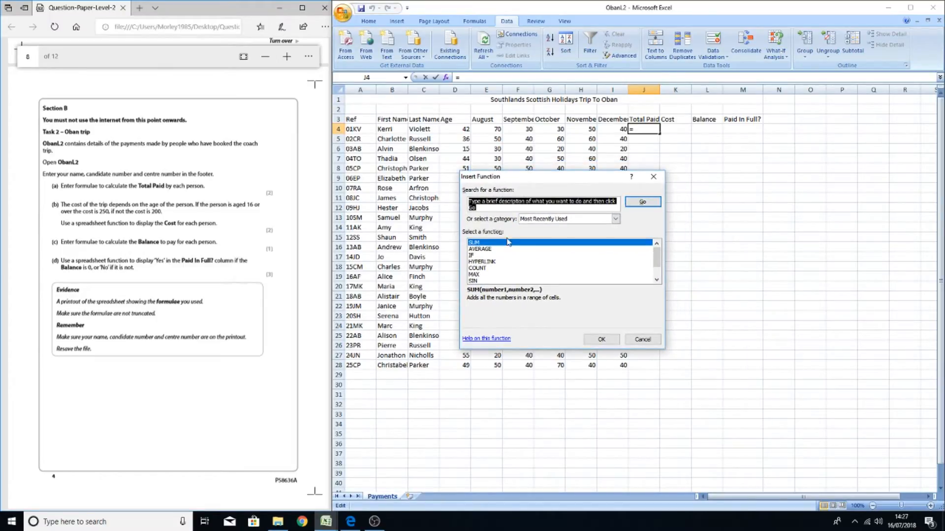
double_click(475, 243)
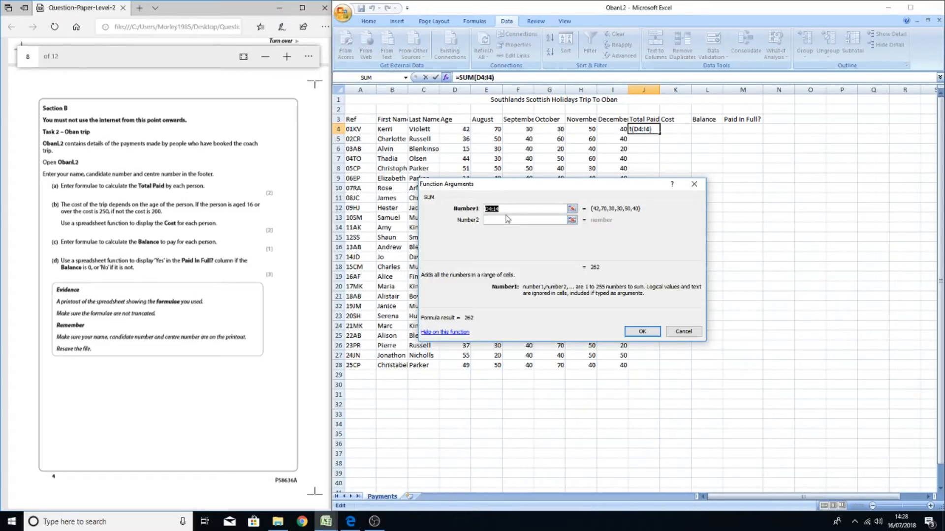
left_click(490, 219)
left_click(498, 219)
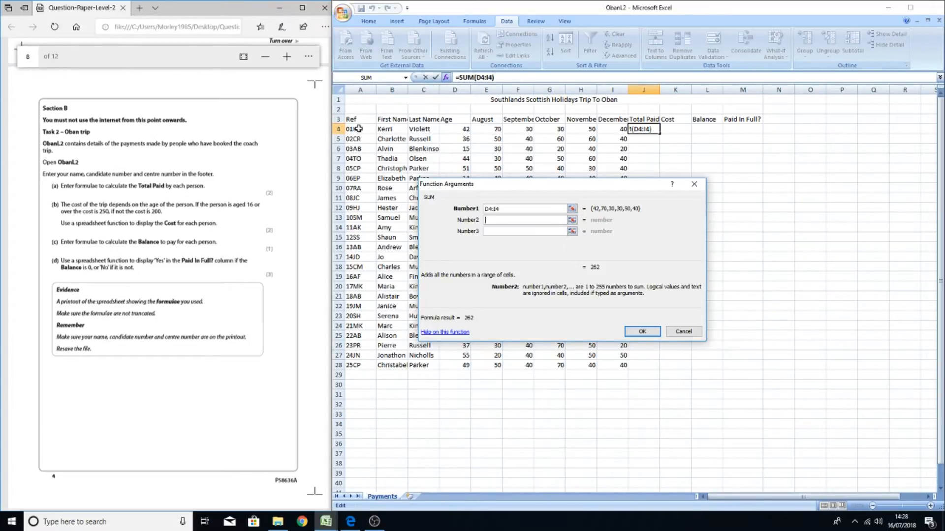
left_click(451, 130)
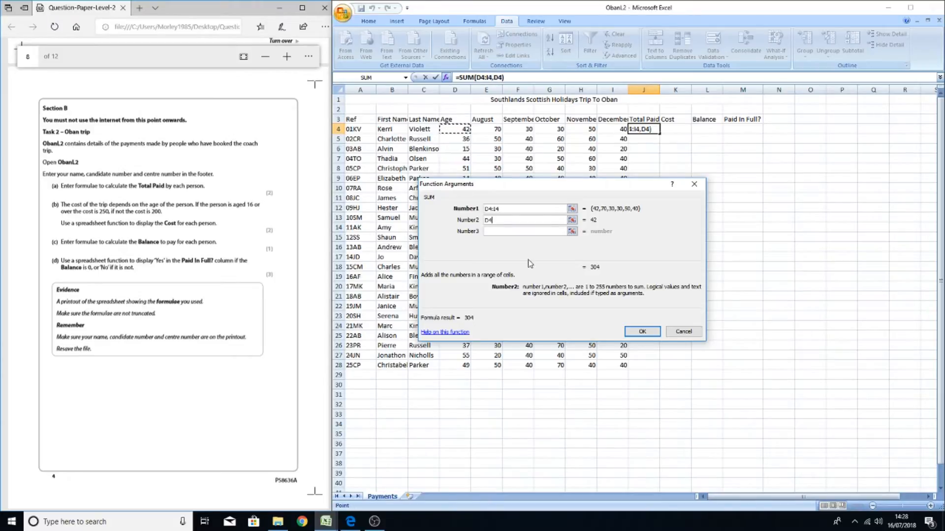
key("BackSpace")
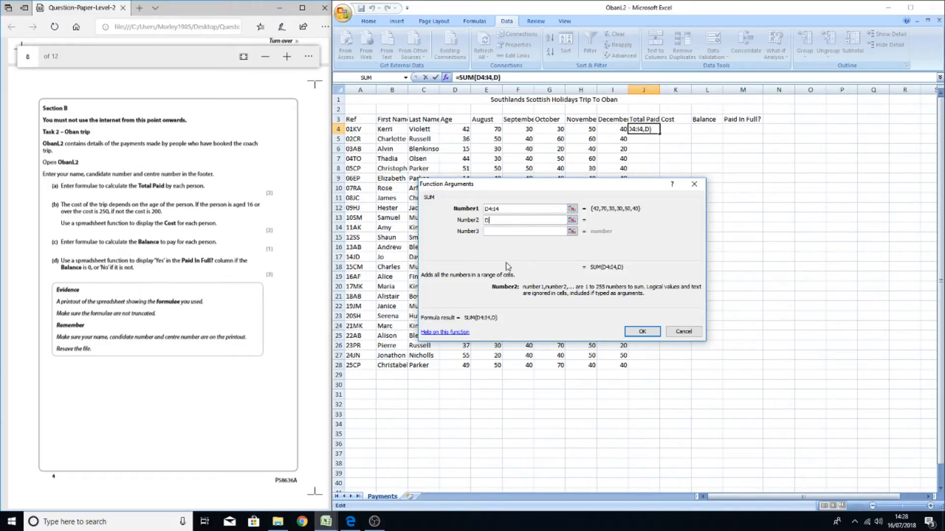
key("BackSpace")
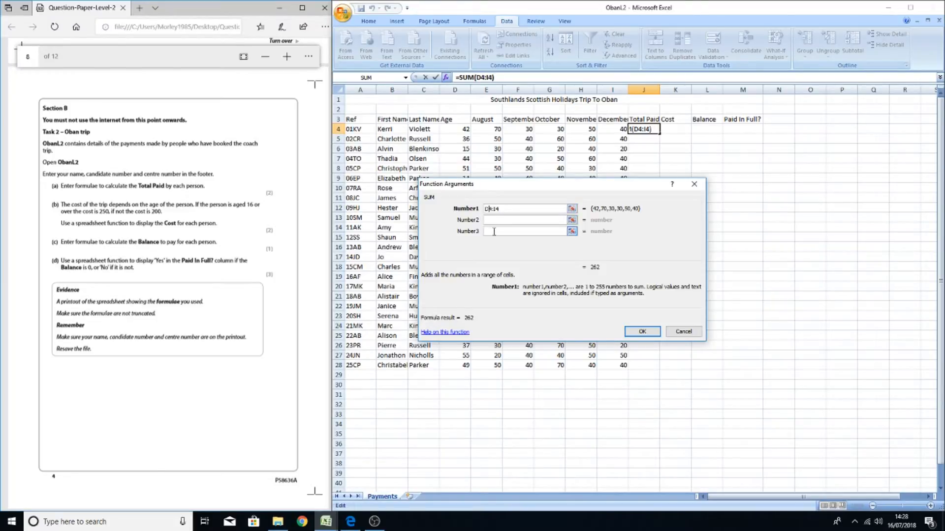
key("BackSpace")
type("E")
left_click(630, 333)
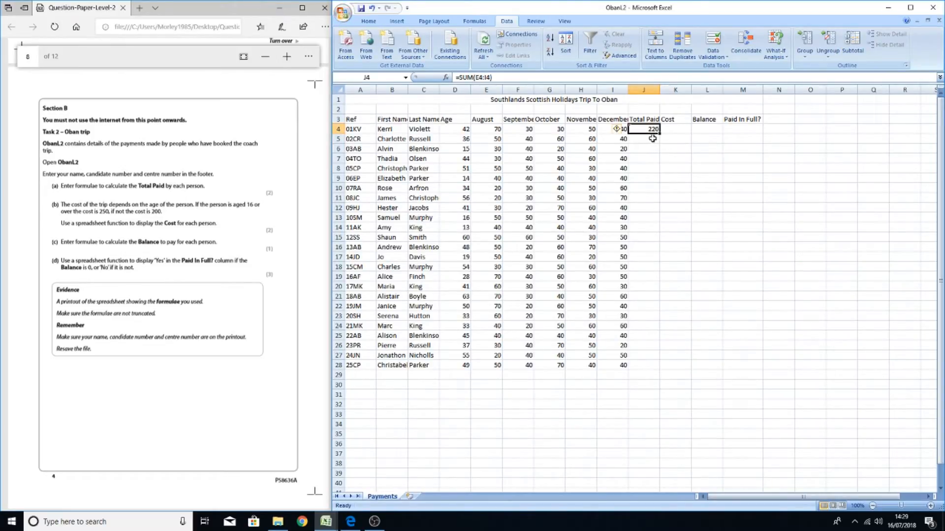
Fill the Total Paid formula down from J4 to J28
left_click_drag(660, 134, 661, 134)
left_click_drag(659, 133, 660, 133)
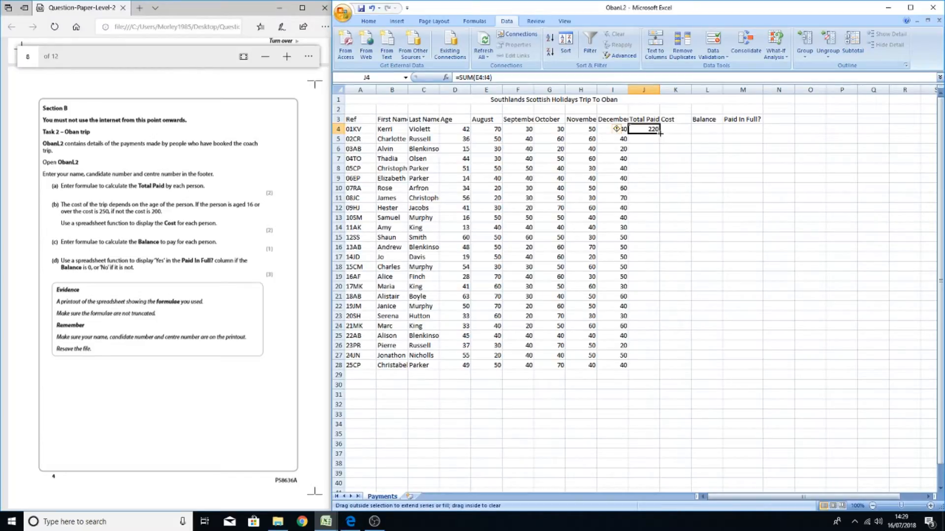
left_click_drag(660, 133, 652, 371)
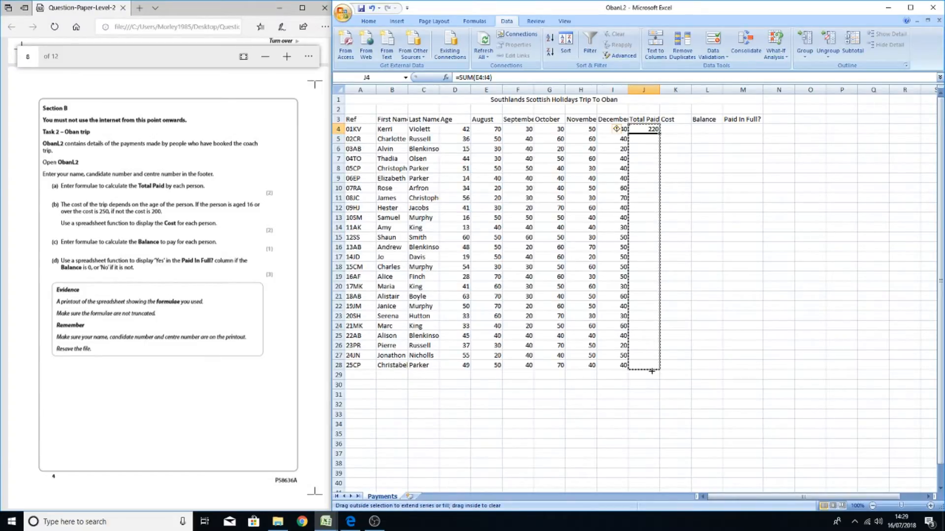
left_click_drag(652, 371, 653, 374)
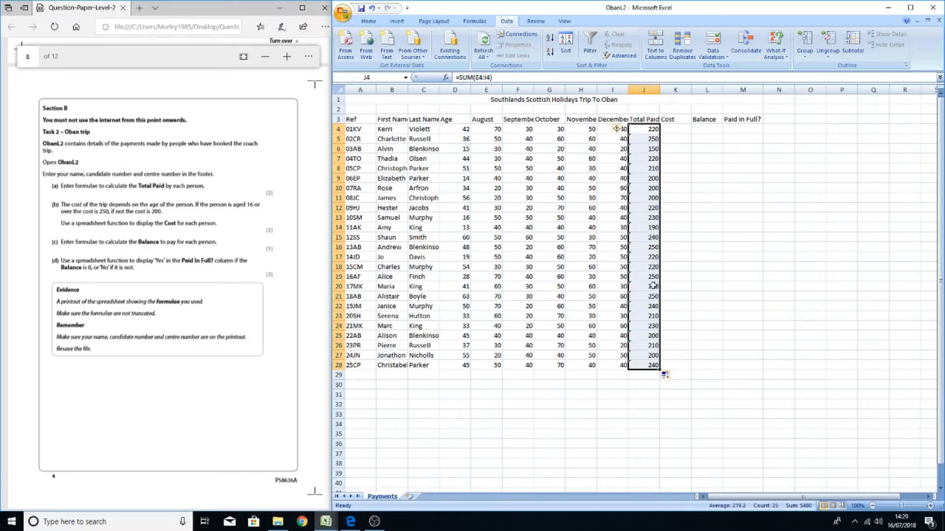
left_click(705, 249)
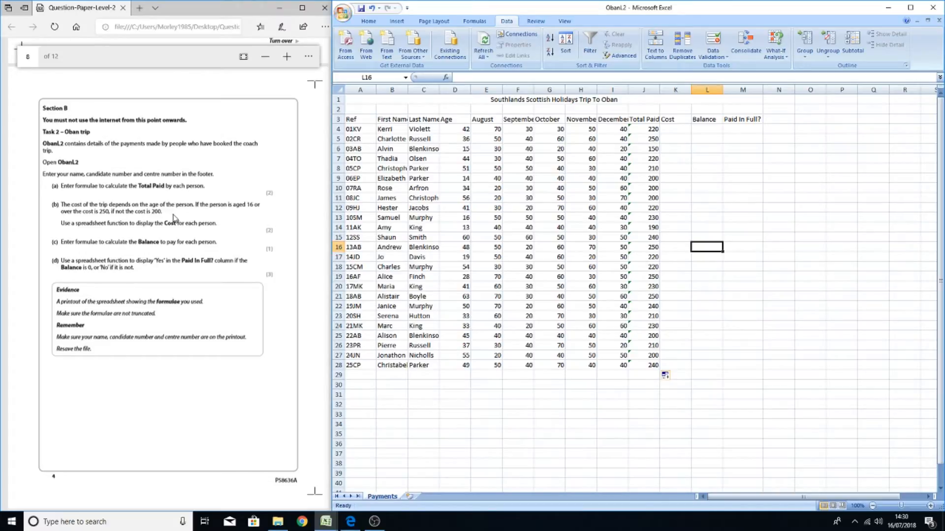
Insert an IF function in the Cost cell K4 with the logical test D4>=16
left_click(199, 203)
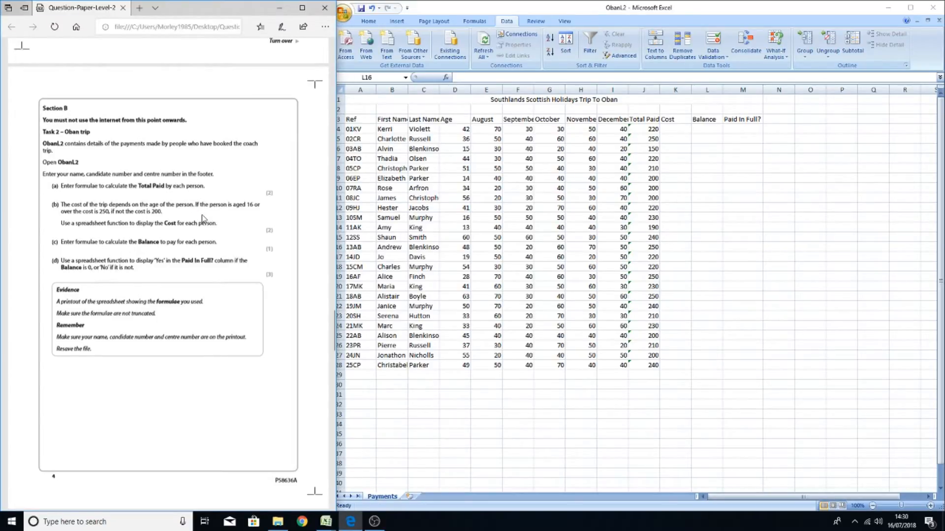
left_click(677, 129)
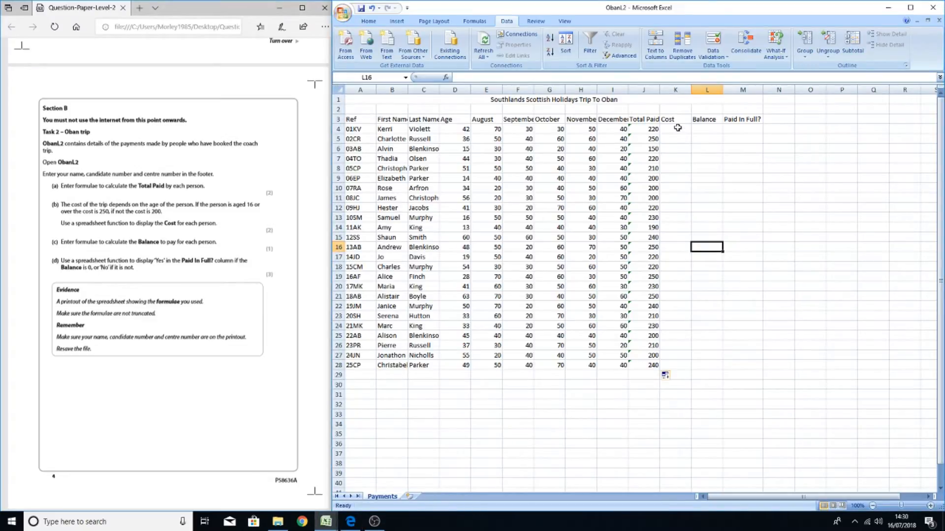
left_click(677, 128)
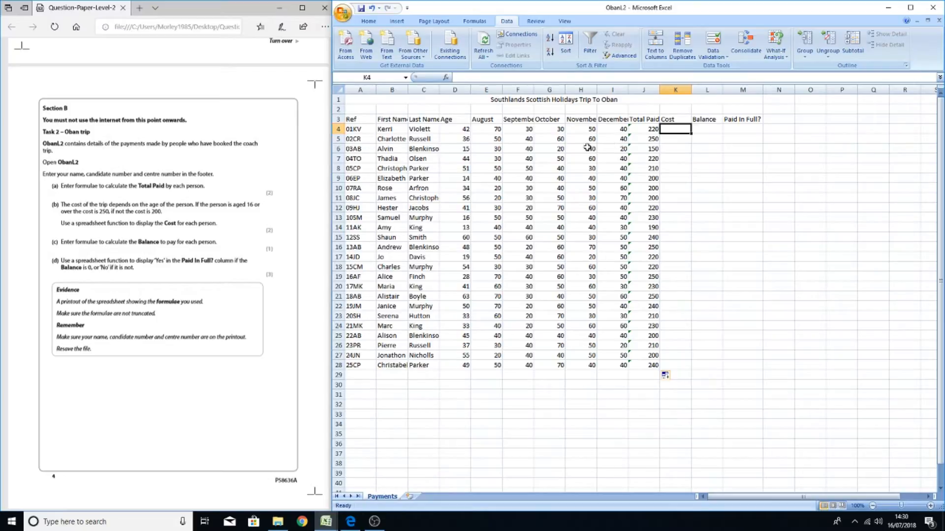
left_click(446, 79)
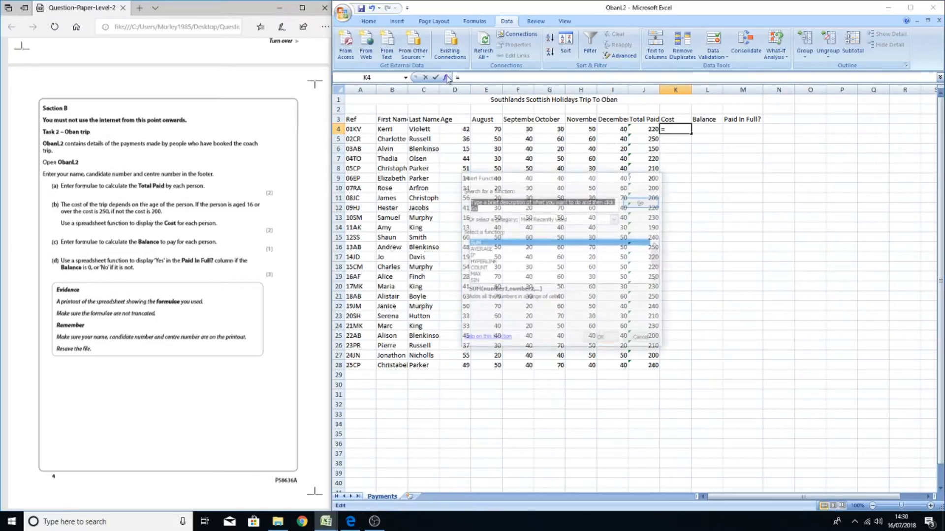
left_click(473, 256)
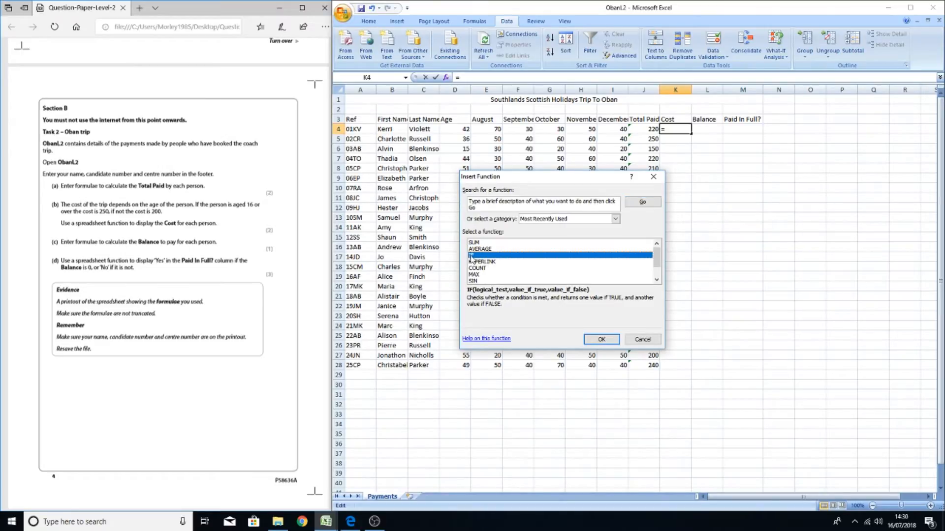
double_click(471, 255)
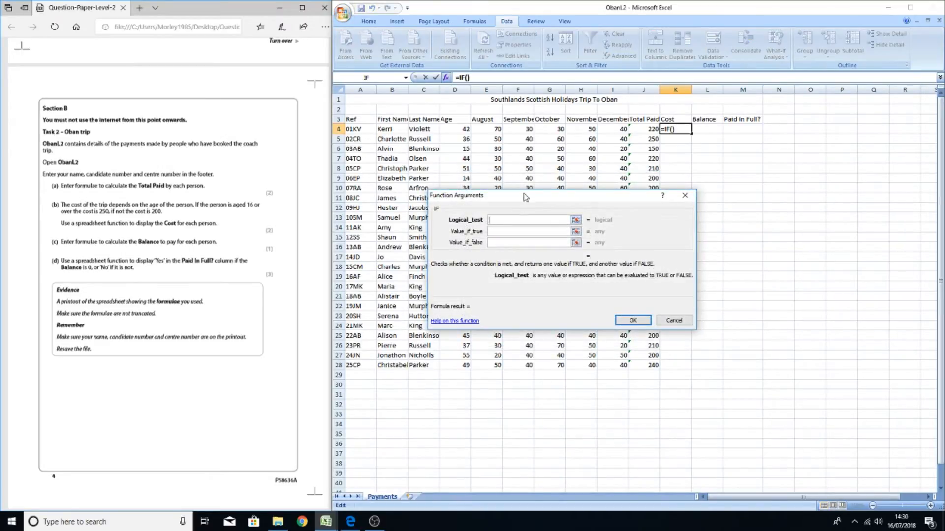
left_click_drag(524, 197, 454, 243)
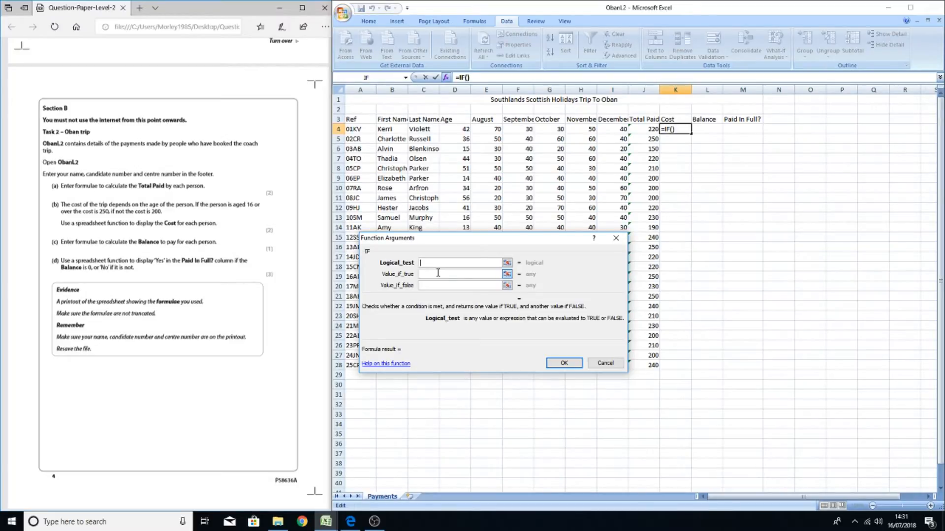
type("D4>=16")
Set the IF function's true value to 250 and false value to 200, and confirm it
left_click(438, 274)
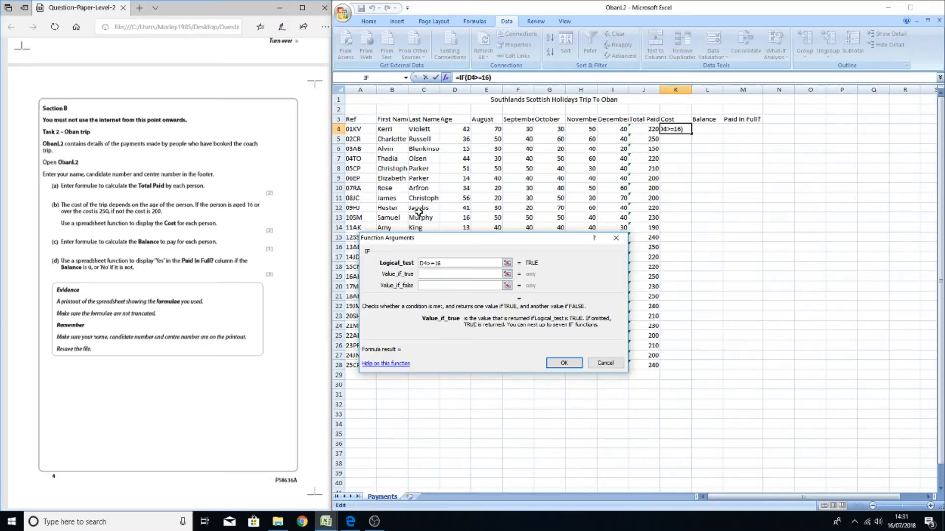
type("250")
left_click(449, 287)
type("2")
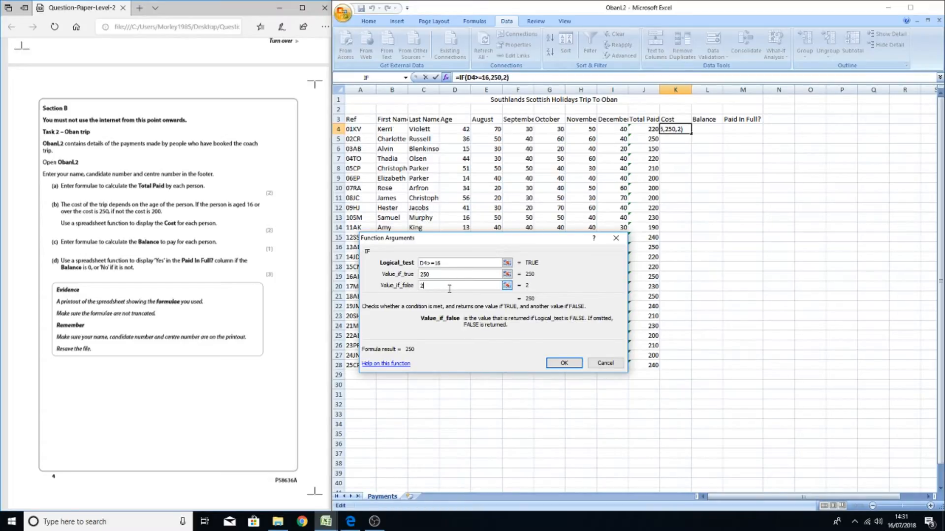
type("00")
left_click(446, 285)
left_click(561, 363)
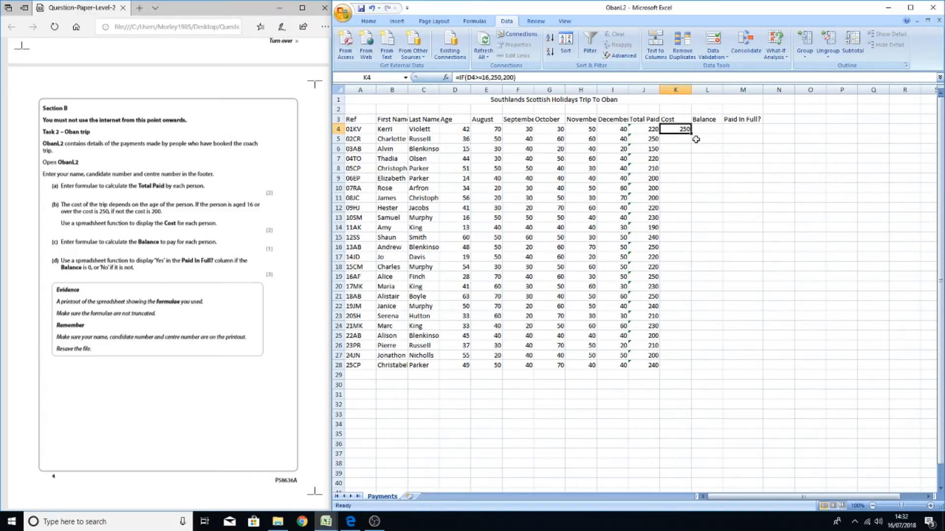
Fill the Cost formula down from K4 to K28
left_click_drag(691, 134, 682, 369)
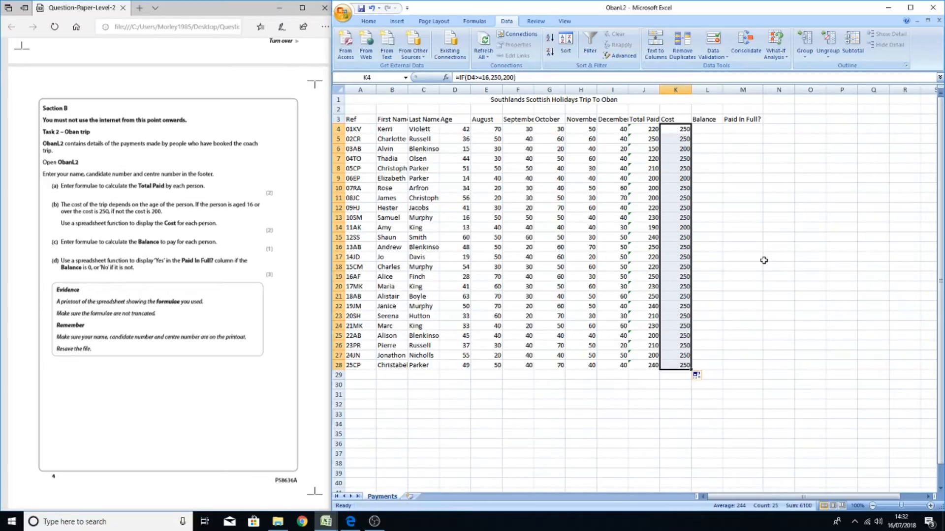
left_click(741, 235)
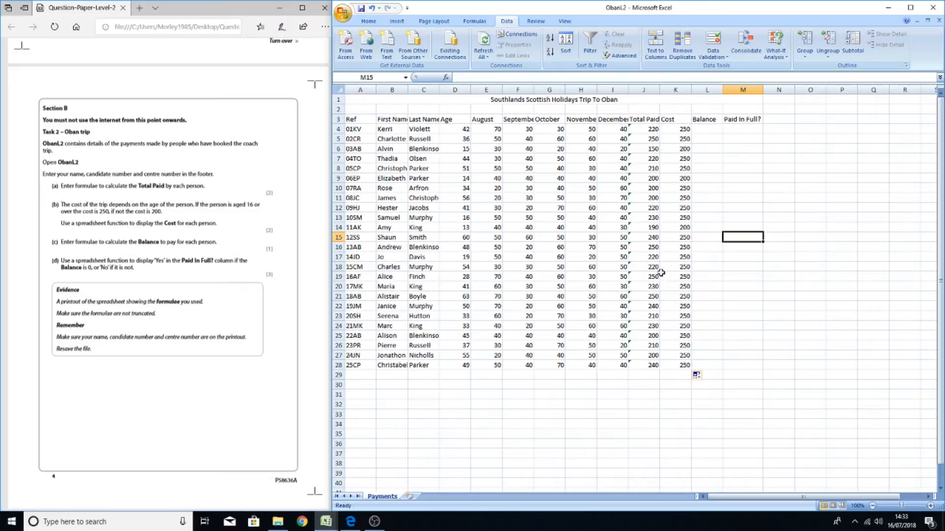
Enter the Balance formula in L4 as a SUM of K4-J4 and fill it down to L28
left_click(713, 131)
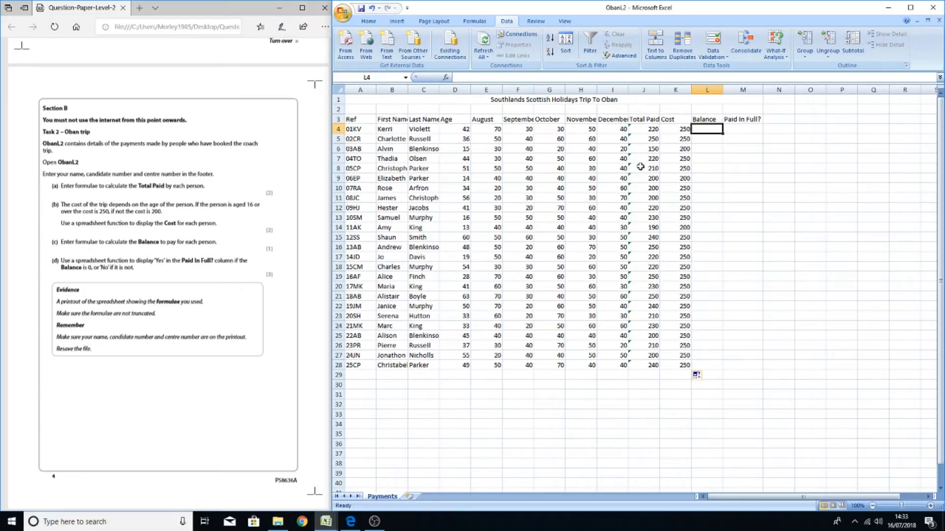
left_click(445, 78)
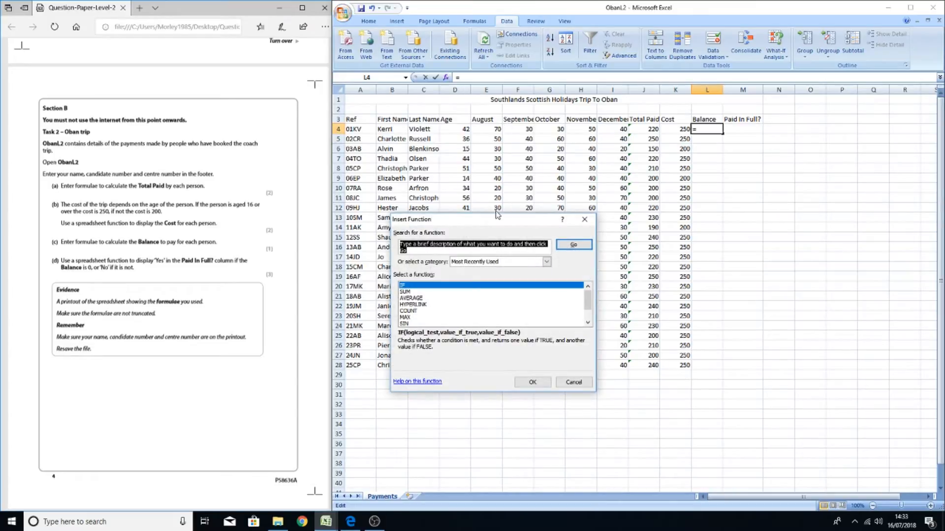
double_click(406, 292)
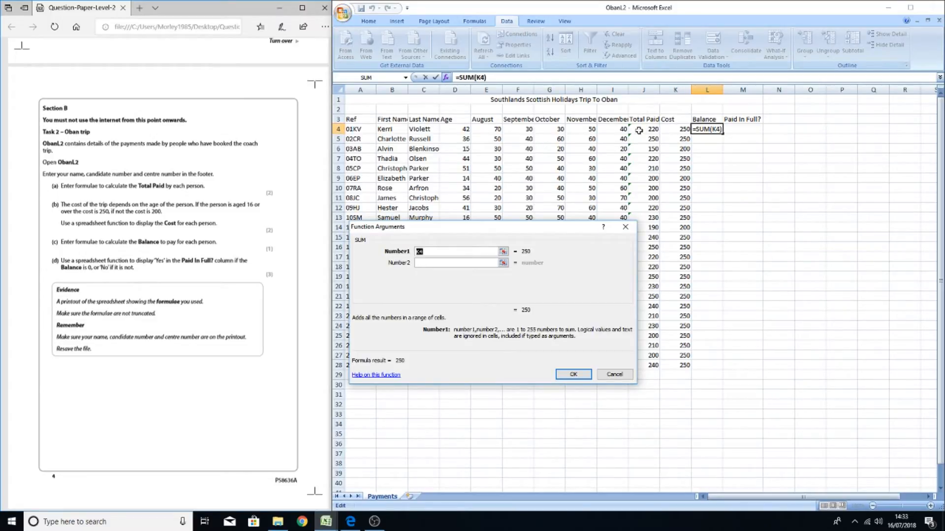
left_click(437, 253)
type("-J4")
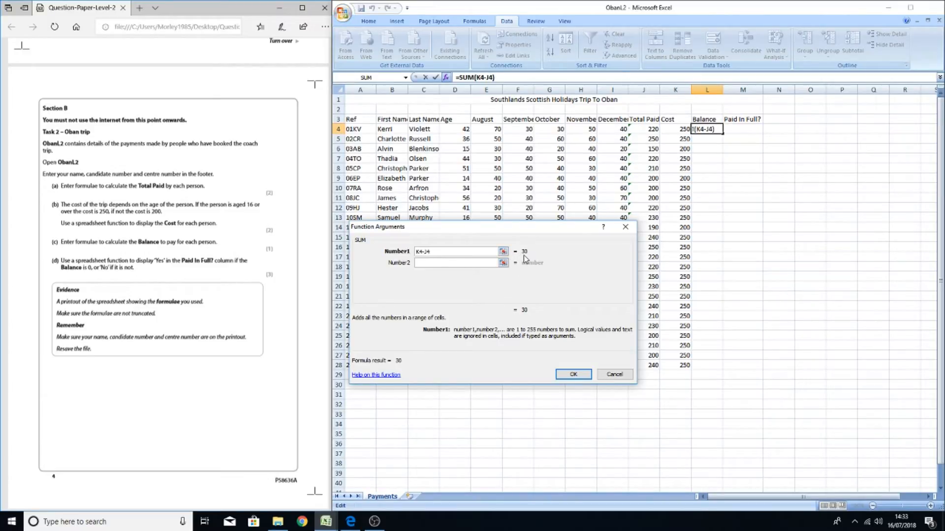
left_click(572, 375)
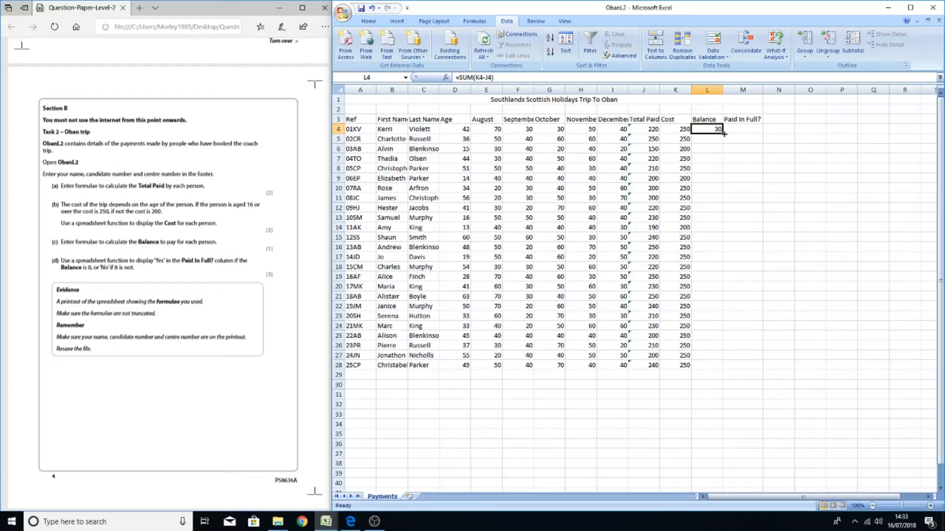
left_click_drag(724, 134, 713, 368)
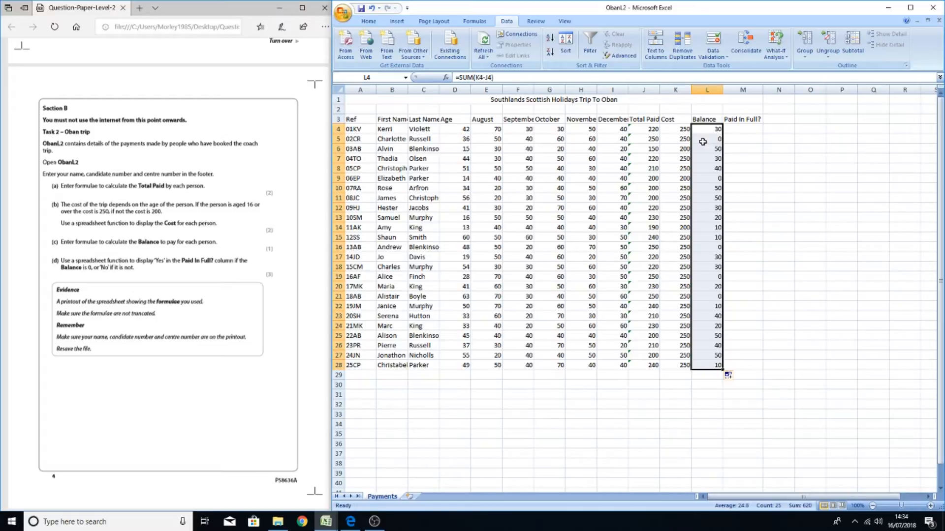
Insert an IF function in the Paid In Full? cell M4 with the logical test L4=0
left_click(755, 130)
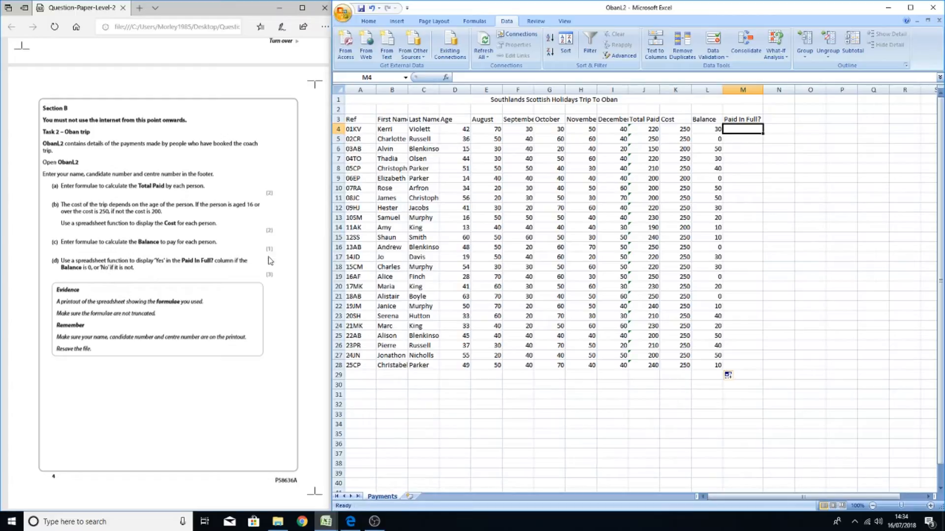
left_click(446, 77)
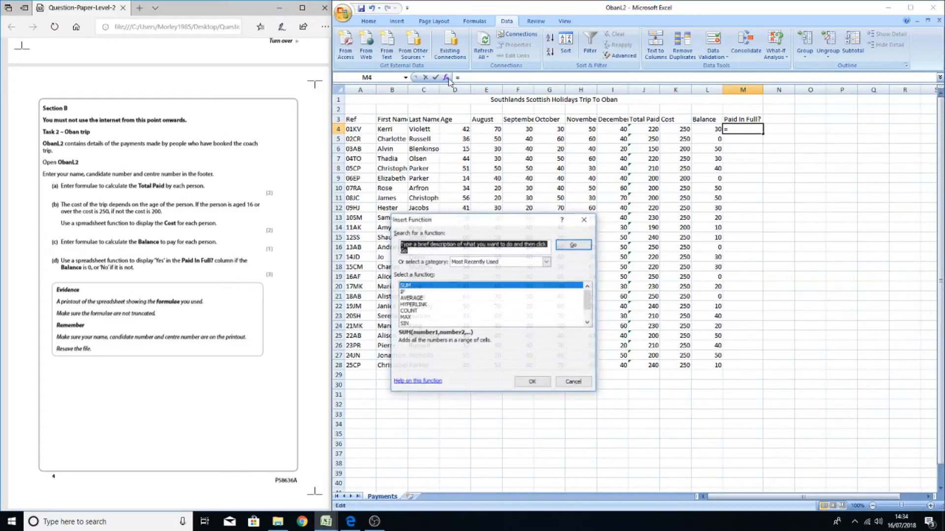
double_click(402, 293)
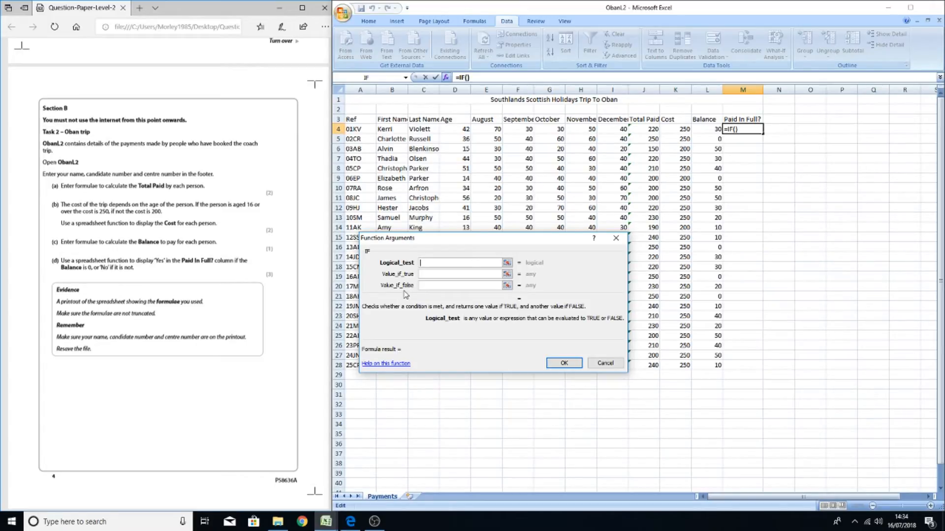
type("L4=0")
key("Tab")
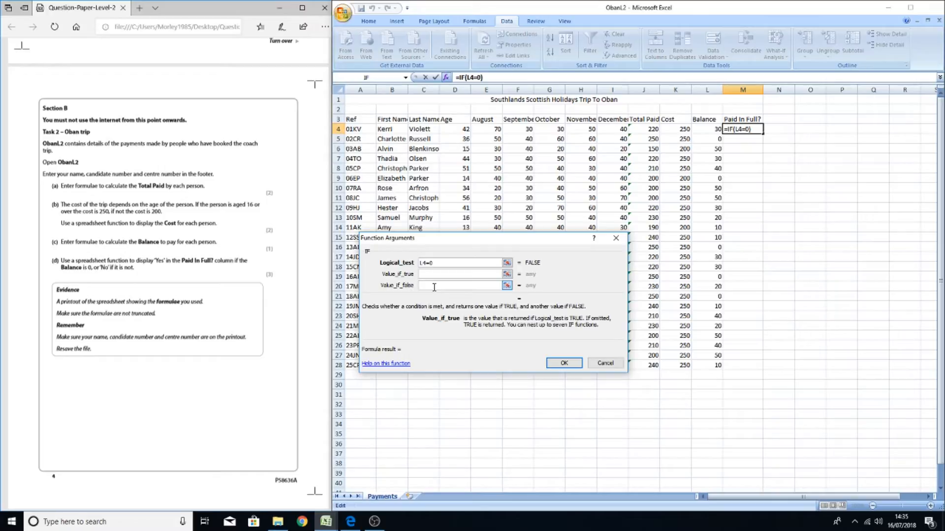
Set the IF function's true value to "yes" and false value to "no", and confirm it
type("yes")
left_click(434, 286)
type("no")
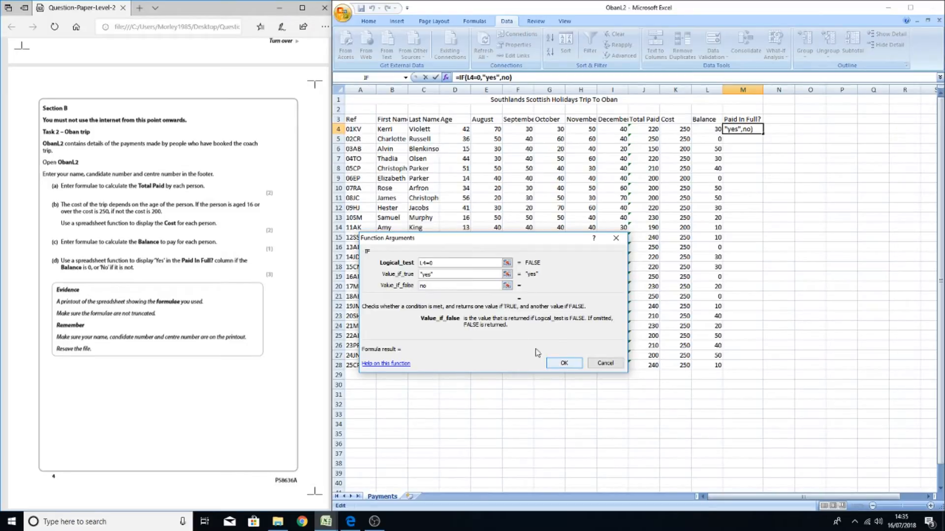
left_click(456, 277)
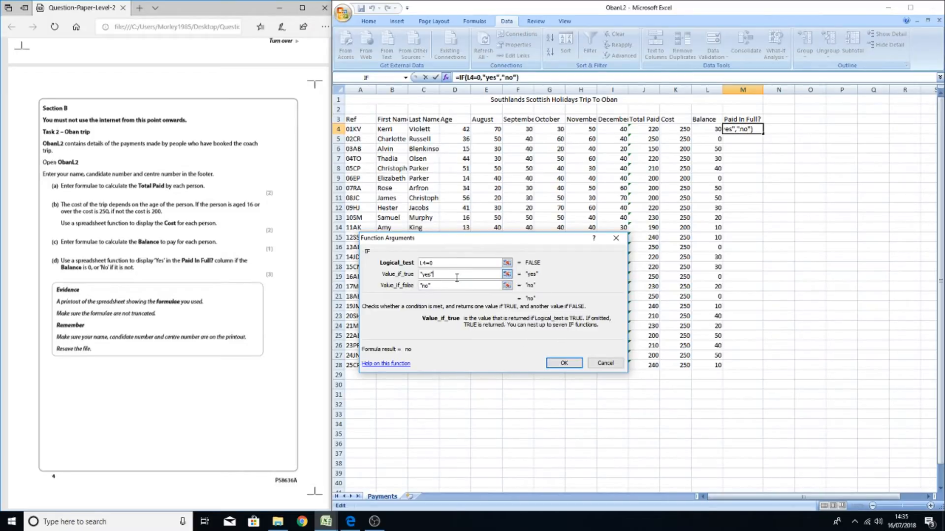
left_click(564, 364)
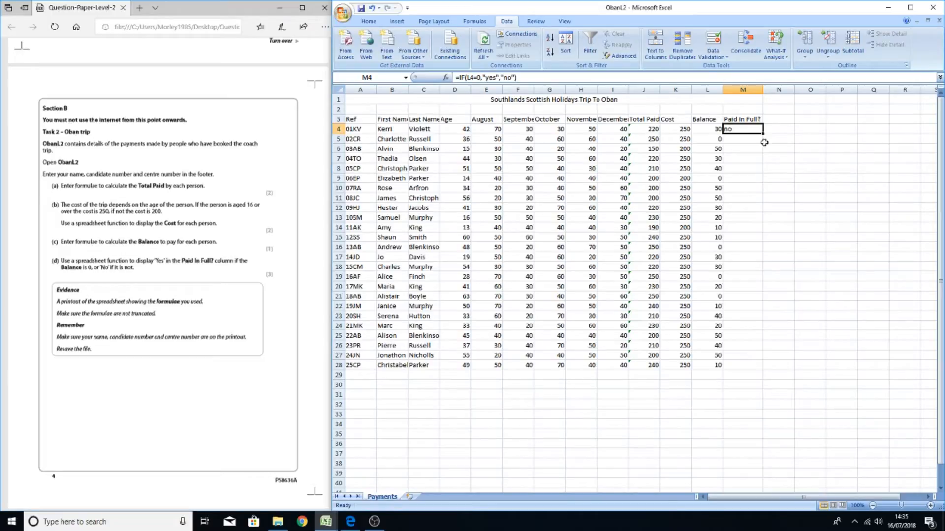
Fill the Paid In Full? formula down from M4 to M28
left_click_drag(765, 133, 761, 366)
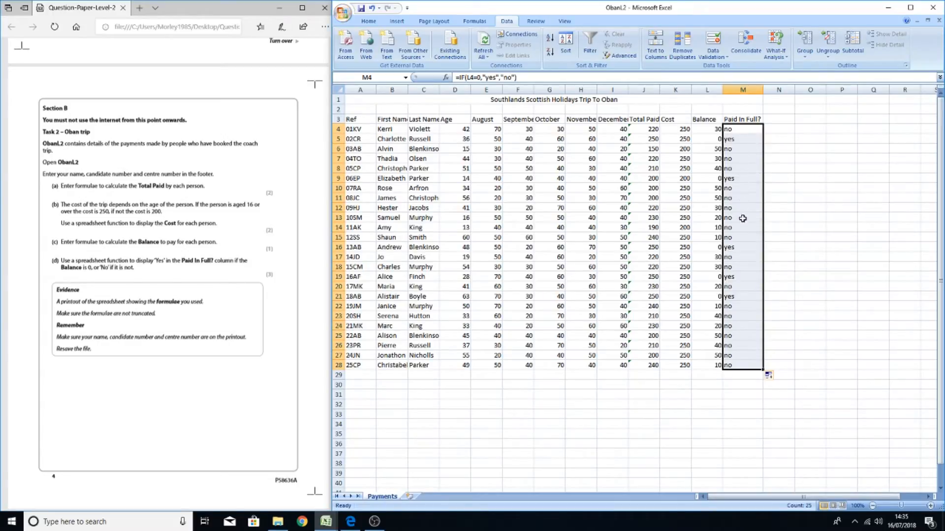
left_click(805, 196)
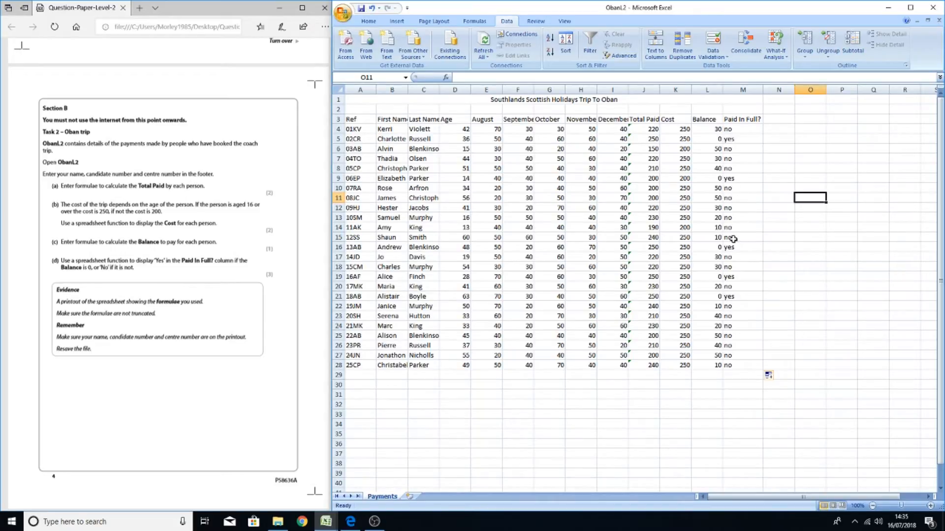
Scroll the question paper to read the next tasks on sorting and formatting
left_click(148, 280)
scroll(147, 279, "down", 5)
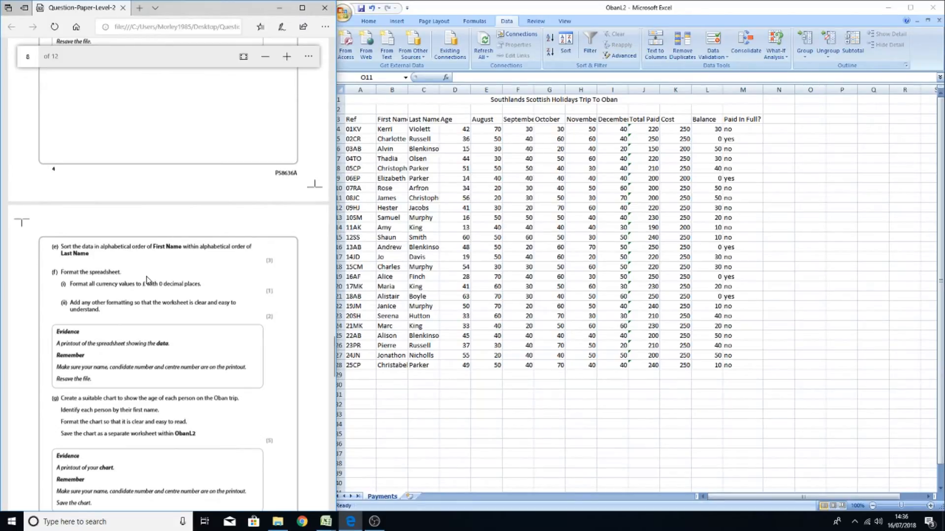
scroll(148, 280, "down", 5)
scroll(148, 280, "up", 5)
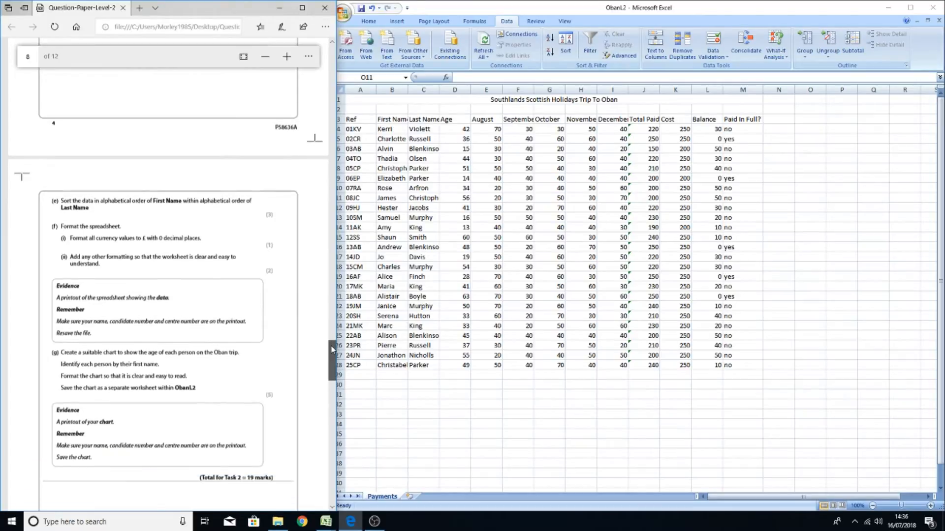
scroll(329, 350, "down", 2)
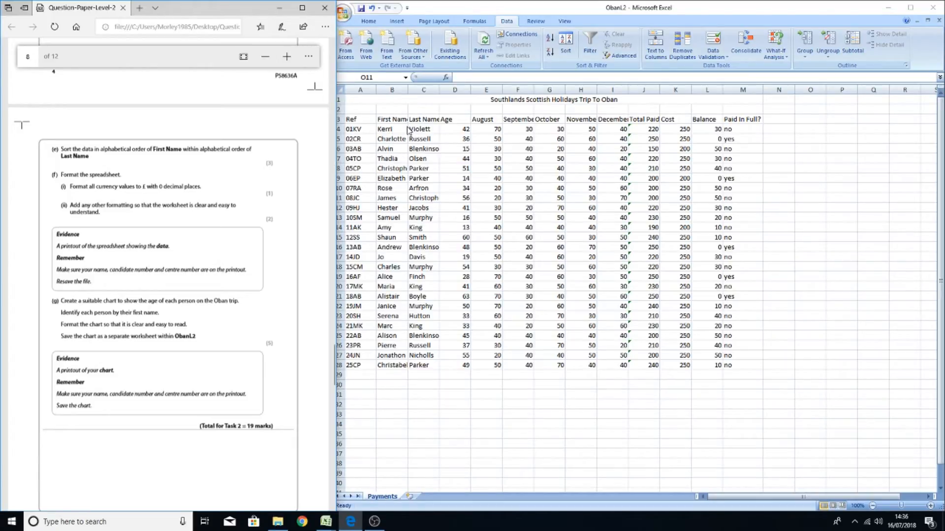
Turn on filters for the header row 3 of the table
left_click(365, 124)
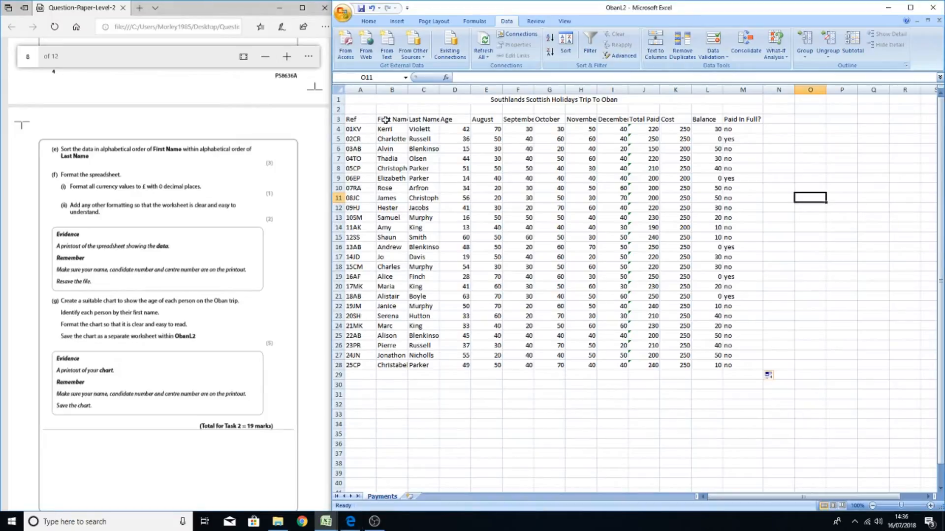
left_click(337, 119)
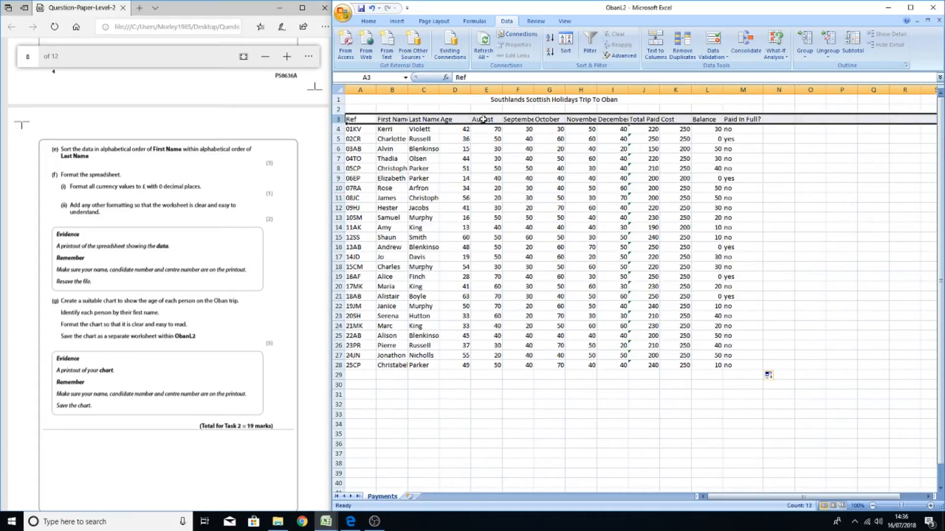
left_click(590, 55)
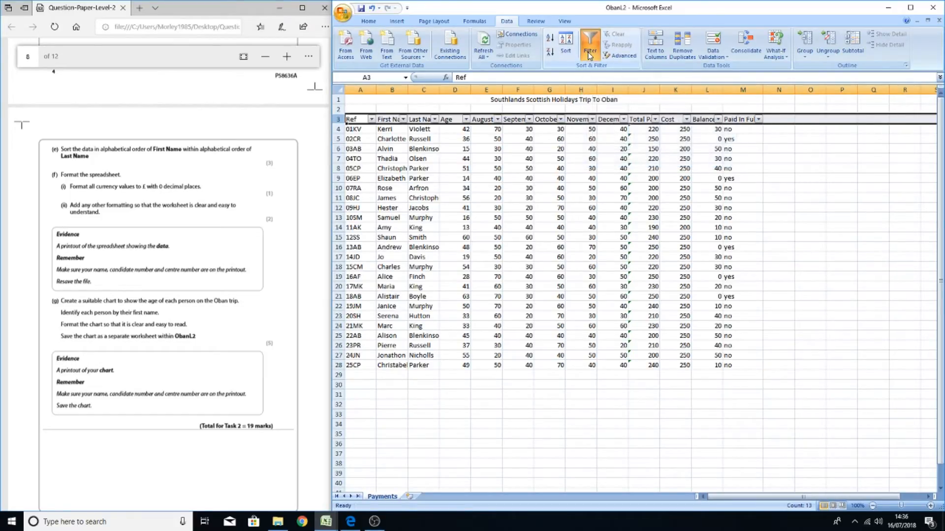
left_click(780, 179)
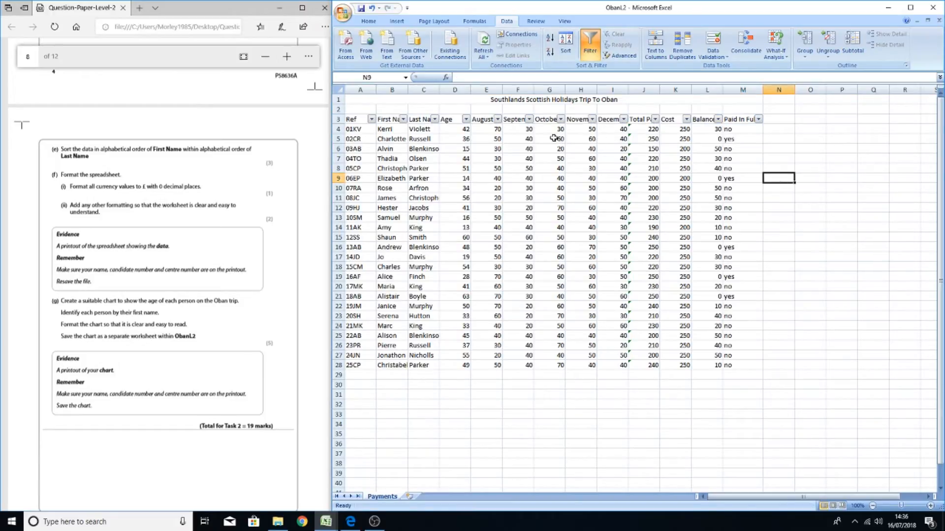
left_click(435, 120)
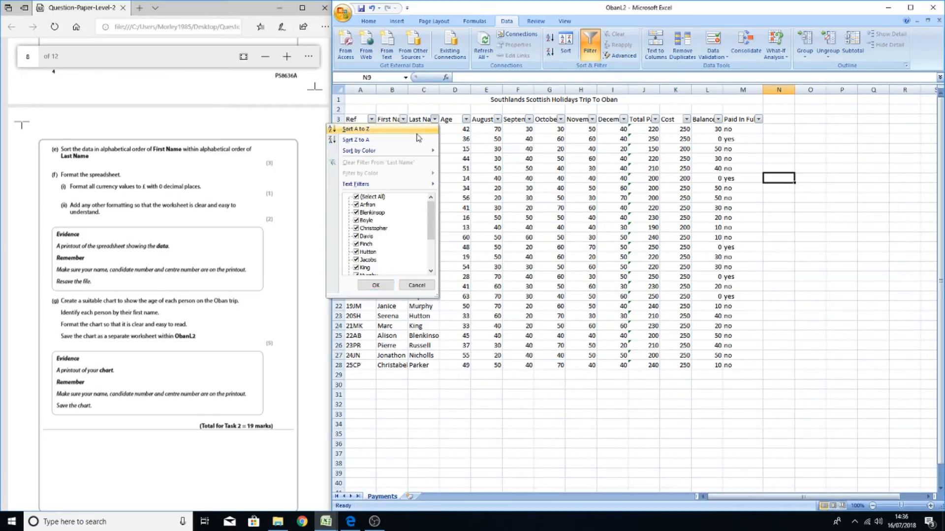
left_click(414, 130)
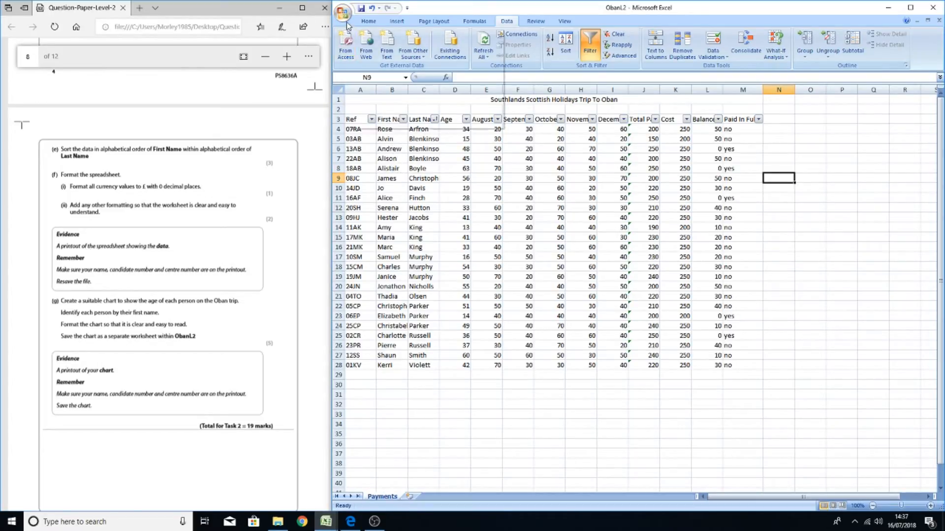
left_click(373, 9)
Sort the data A to Z by First Name, then A to Z by Last Name
left_click(414, 107)
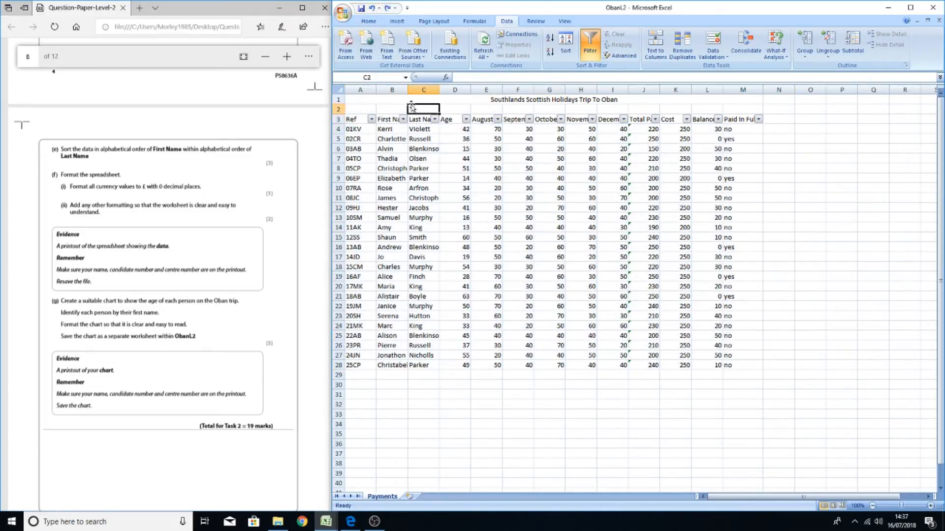
left_click(403, 119)
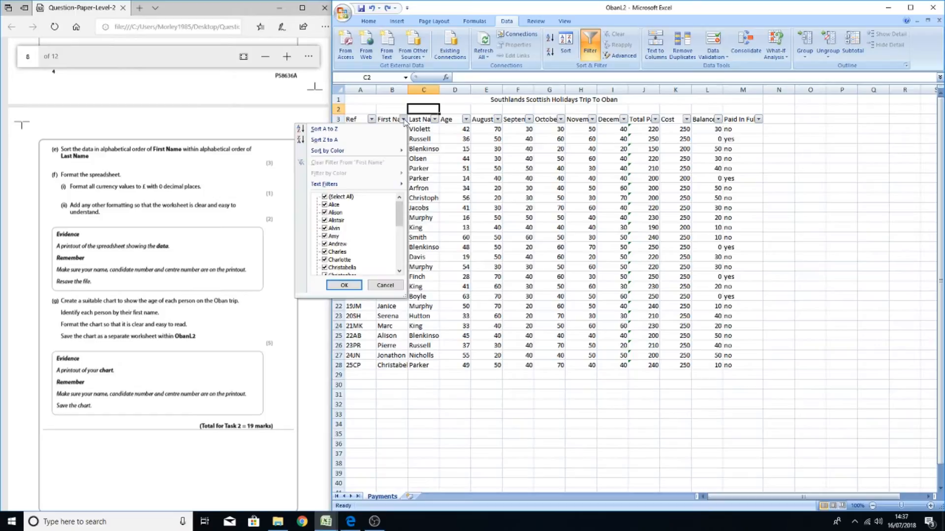
left_click(383, 130)
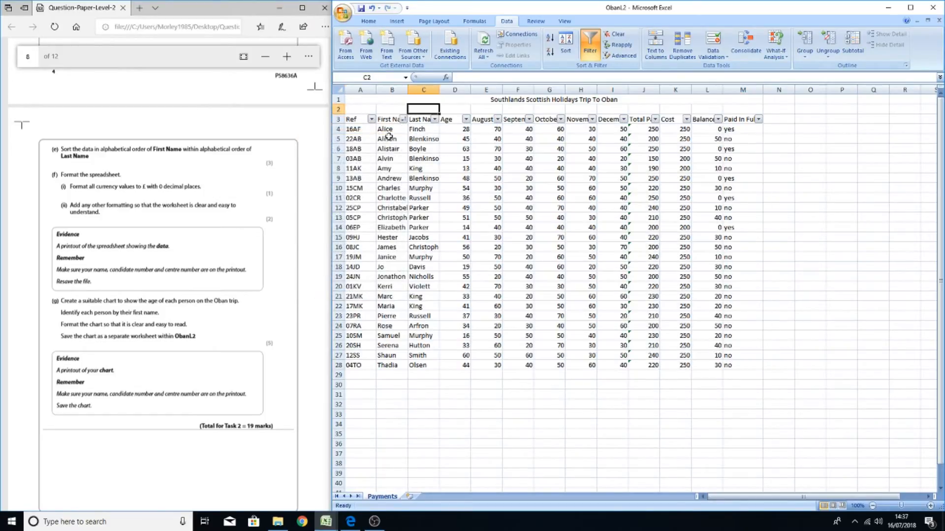
left_click(435, 120)
left_click(416, 130)
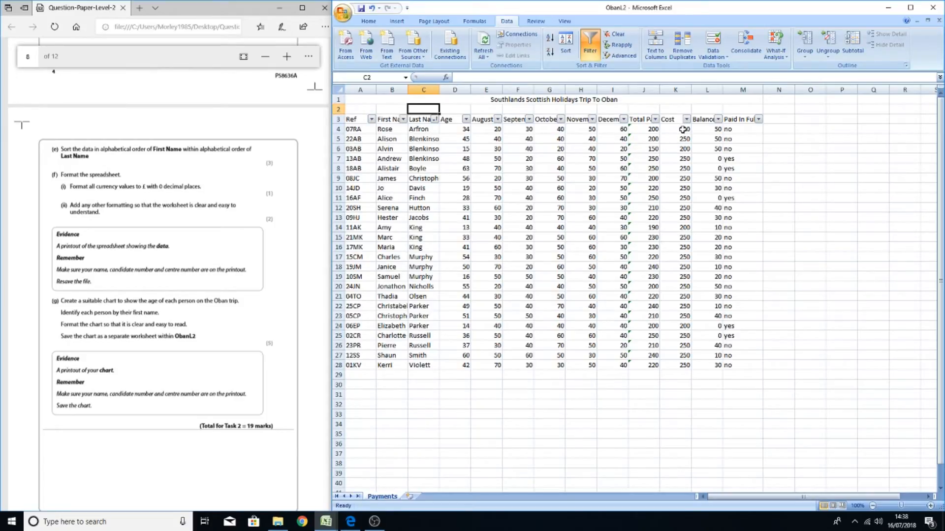
Format the currency cells E4 to L28 as Currency with £ and 0 decimal places
left_click_drag(708, 130, 490, 364)
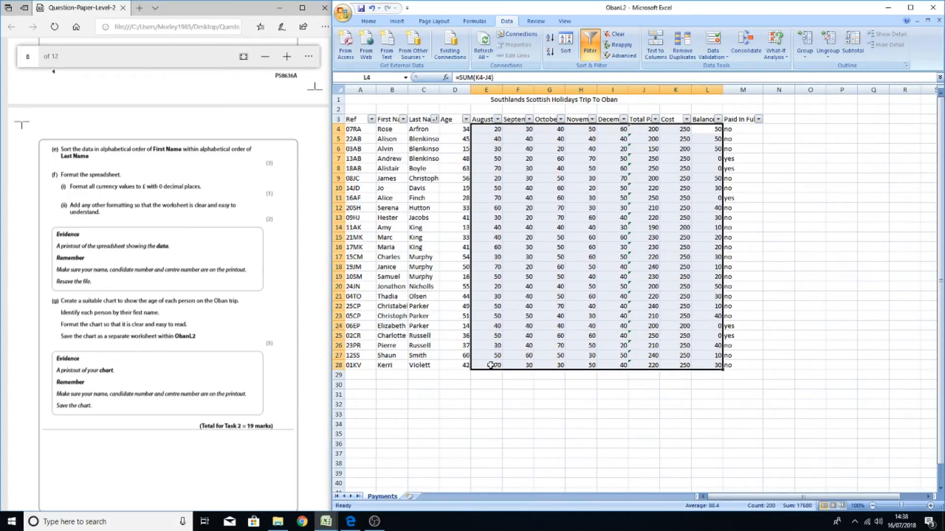
right_click(582, 239)
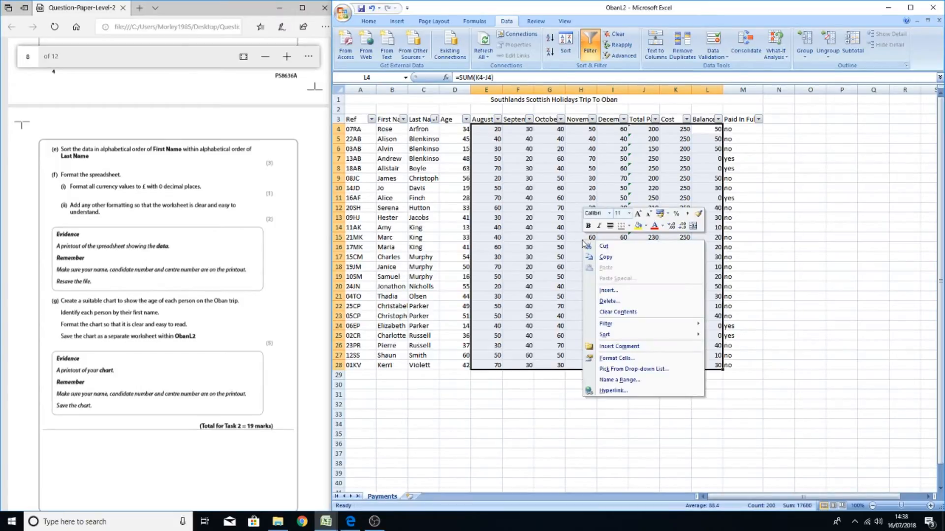
left_click(627, 360)
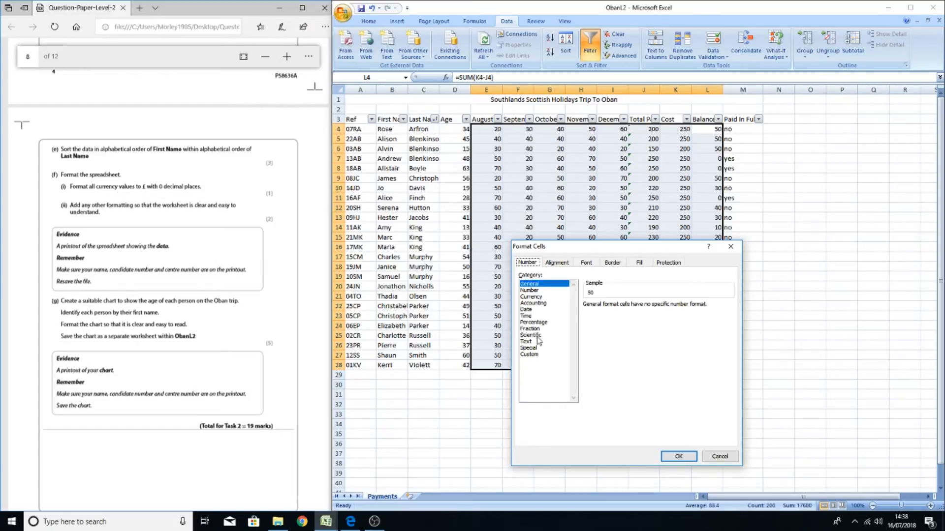
left_click(530, 297)
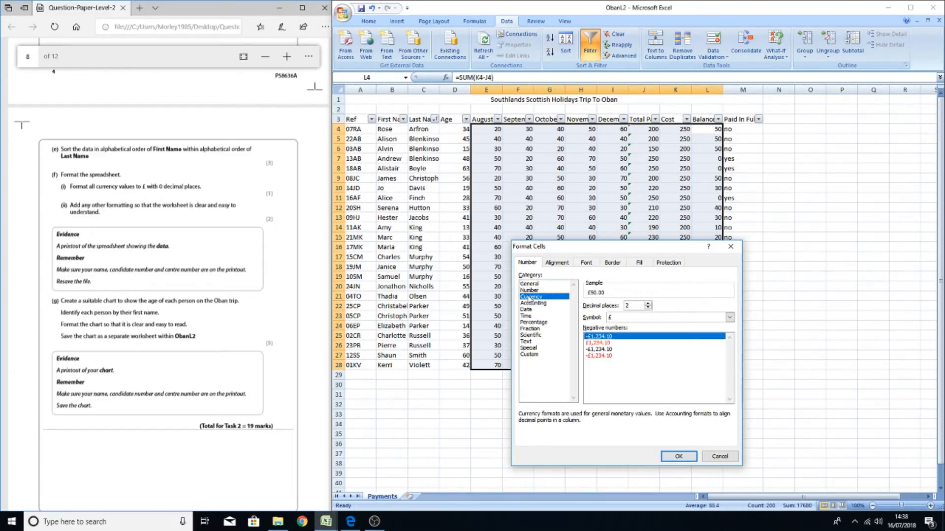
left_click(648, 308)
left_click(648, 308)
left_click(679, 457)
left_click(674, 443)
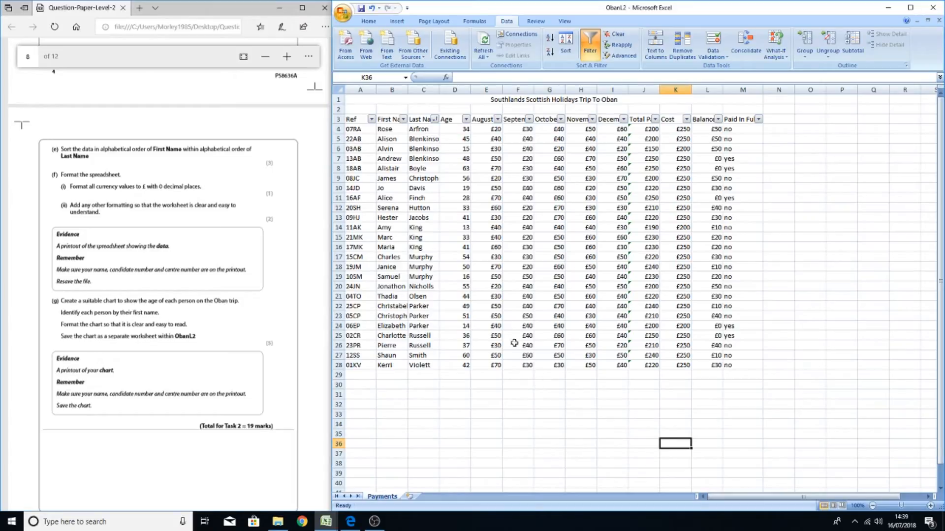
left_click(423, 179)
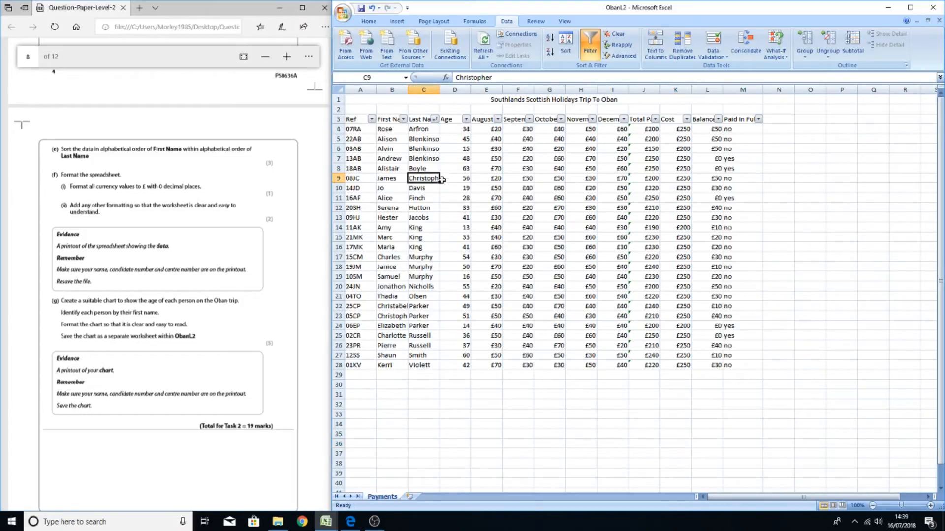
left_click(423, 158)
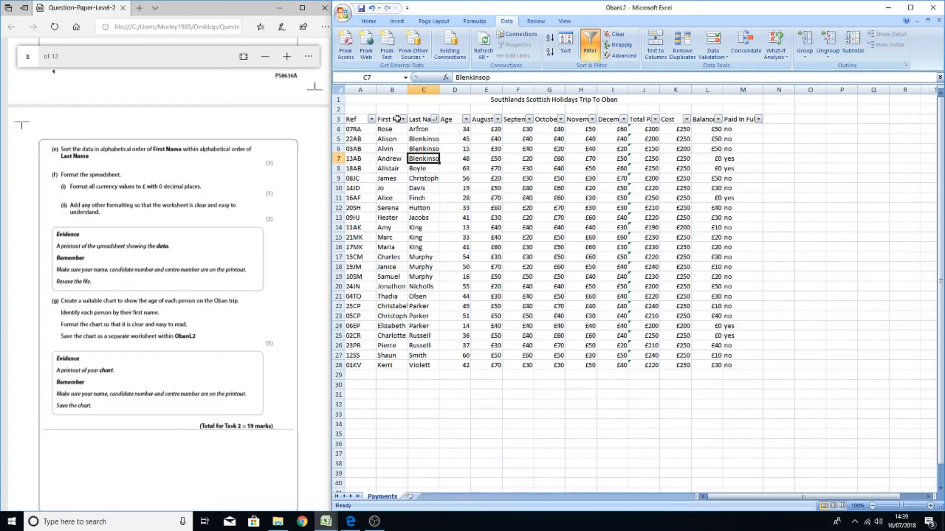
left_click(433, 101)
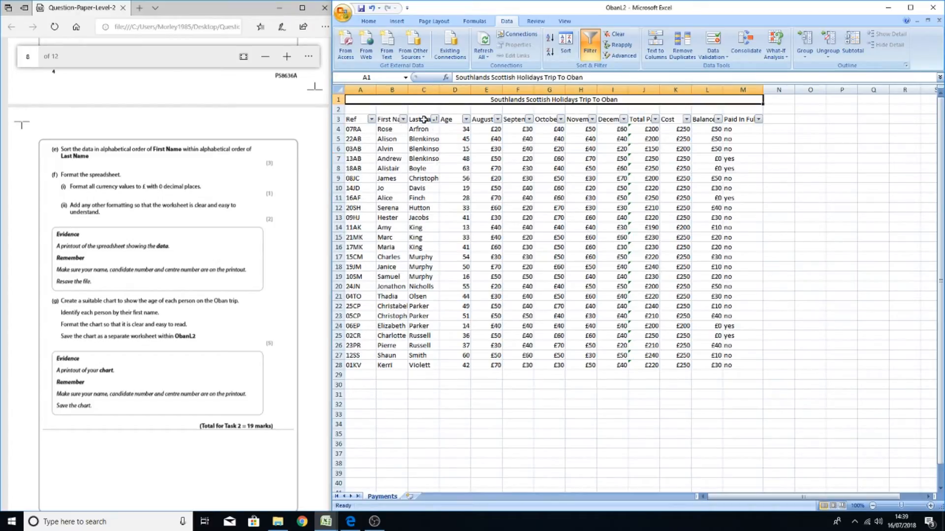
left_click(453, 197)
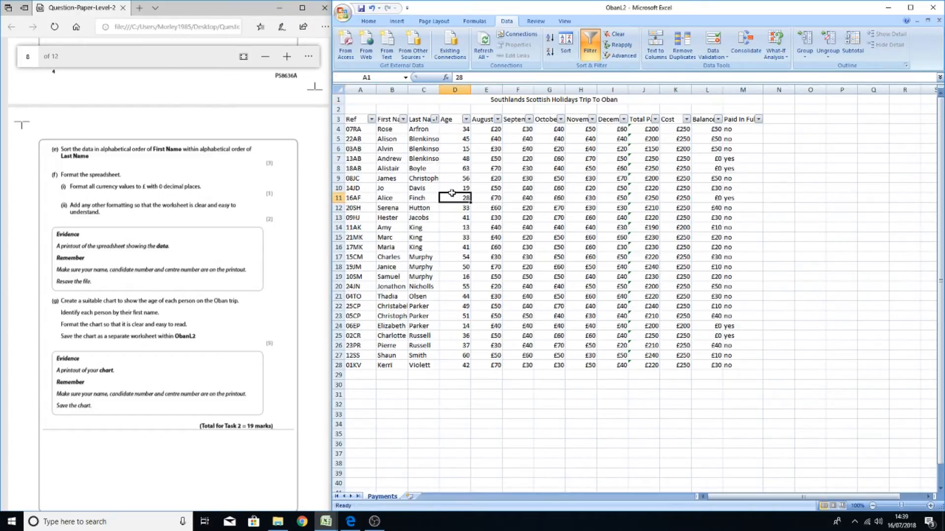
Autofit the width of the Last Name column C, then undo the change
left_click(424, 89)
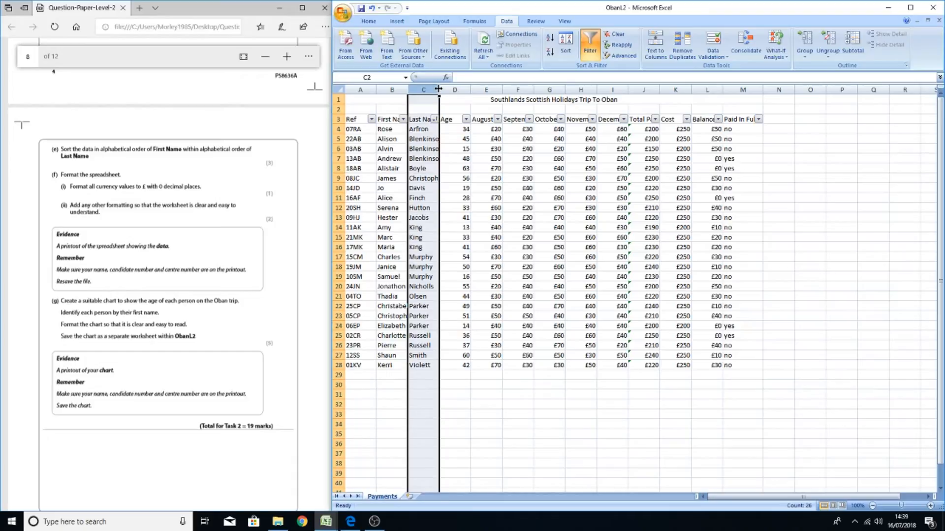
double_click(438, 89)
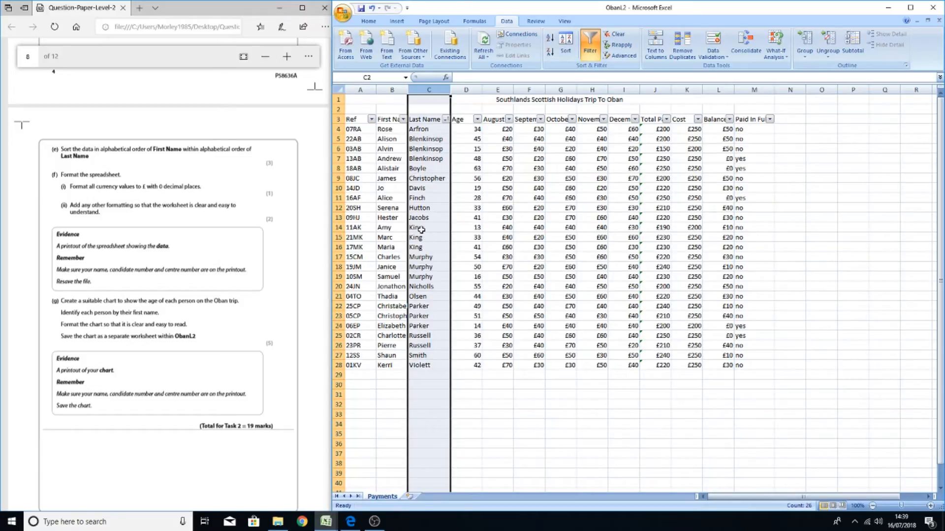
left_click(488, 396)
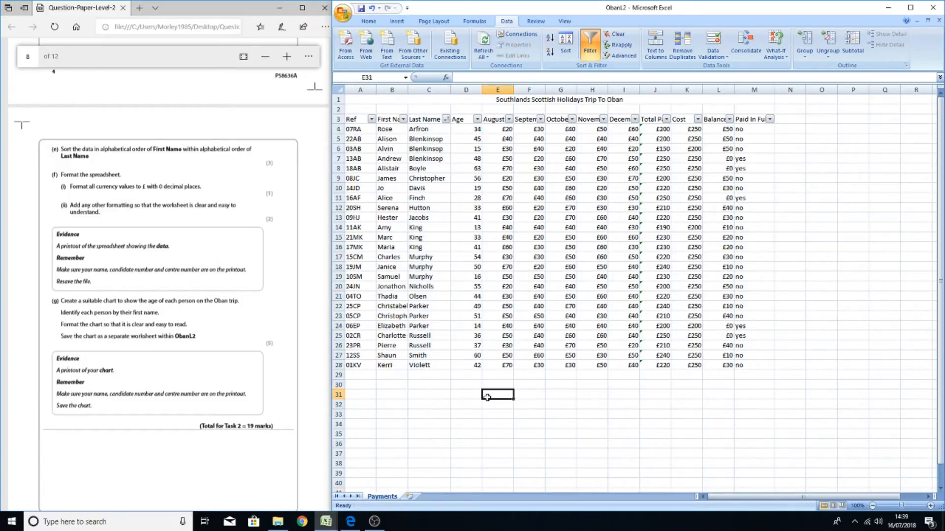
left_click(371, 10)
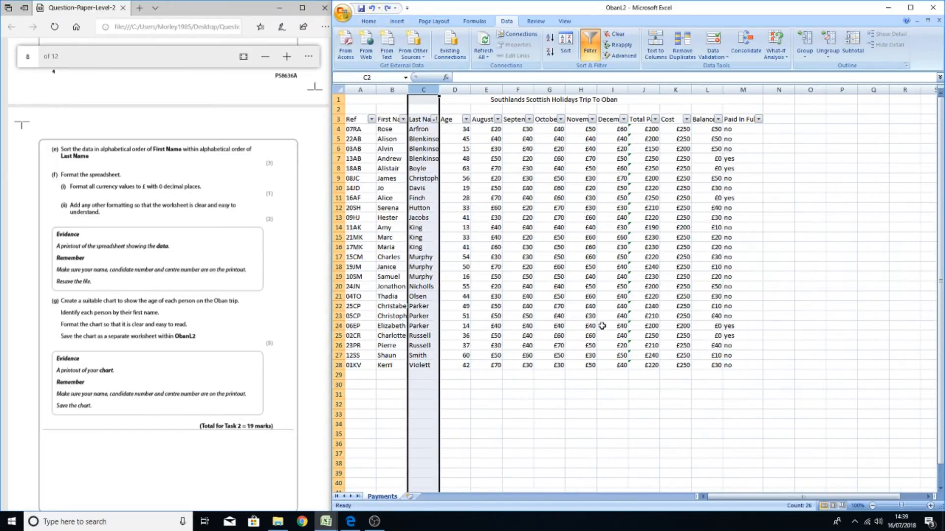
Select the whole worksheet and autofit all column widths to their contents
left_click(569, 380)
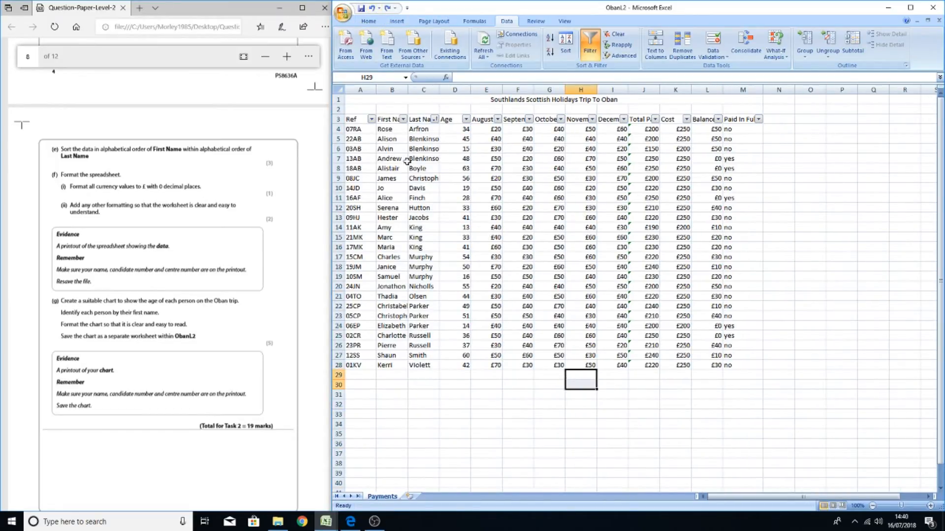
left_click(340, 88)
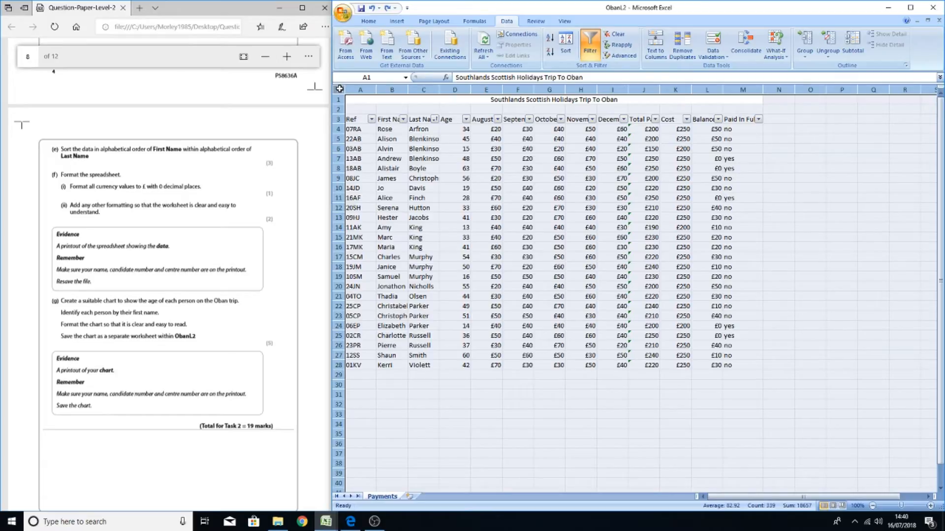
double_click(375, 89)
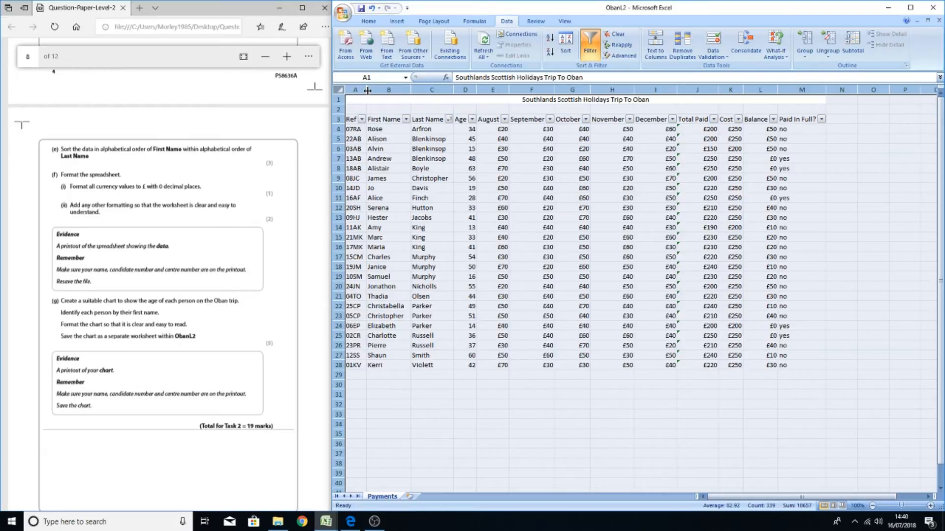
left_click(423, 405)
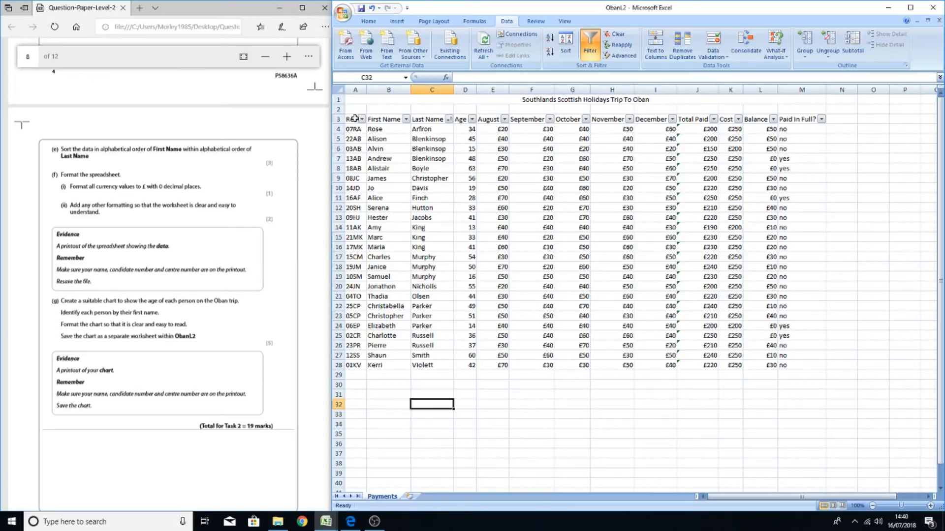
left_click_drag(354, 118, 802, 367)
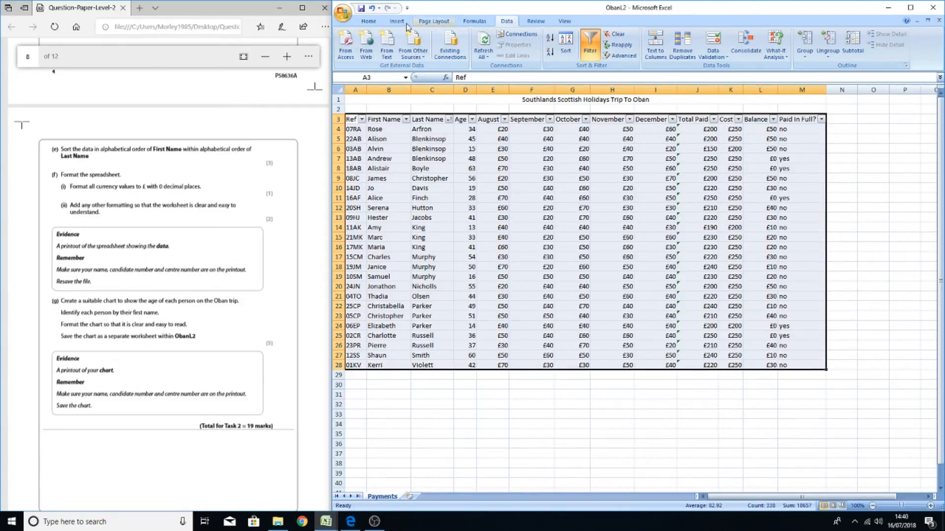
left_click(368, 21)
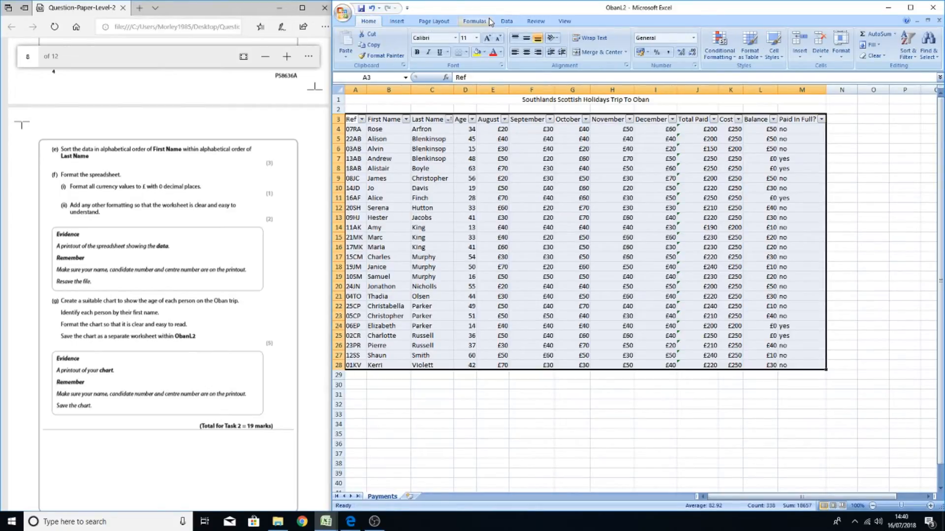
left_click(408, 23)
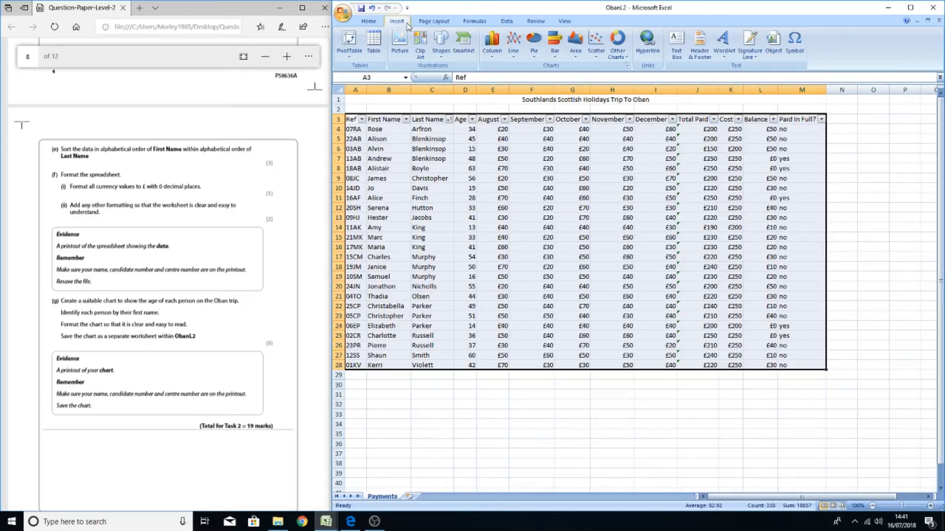
left_click(433, 21)
left_click(507, 22)
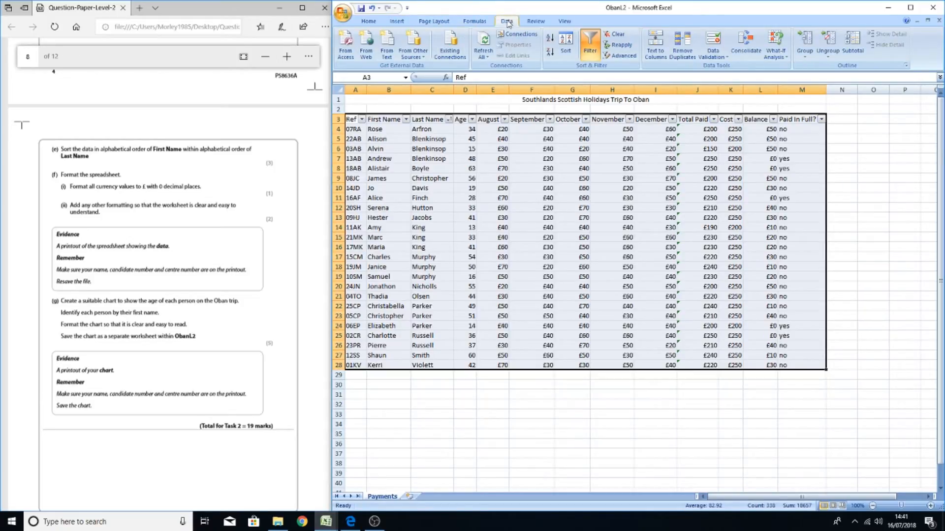
left_click(473, 21)
left_click(536, 21)
left_click(504, 22)
left_click(378, 22)
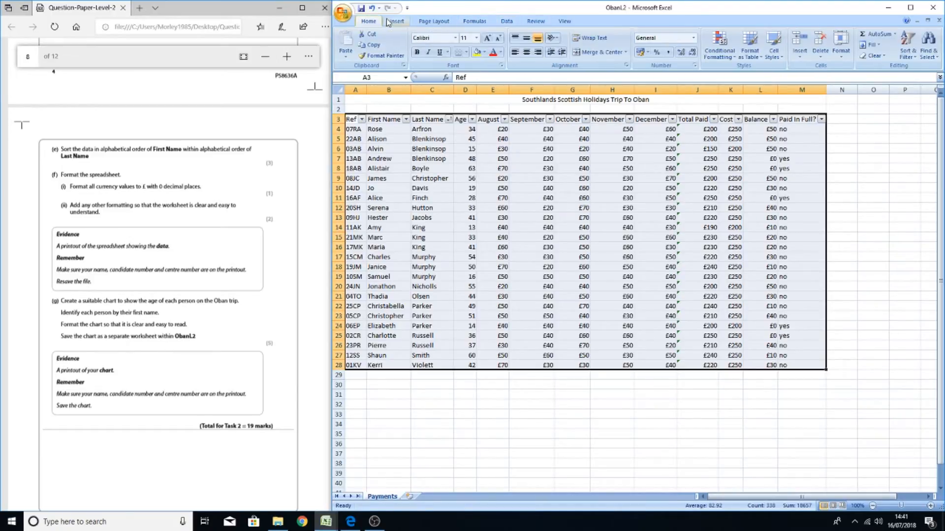
Try to format the data as a table with a green medium table style, then undo it
left_click(755, 56)
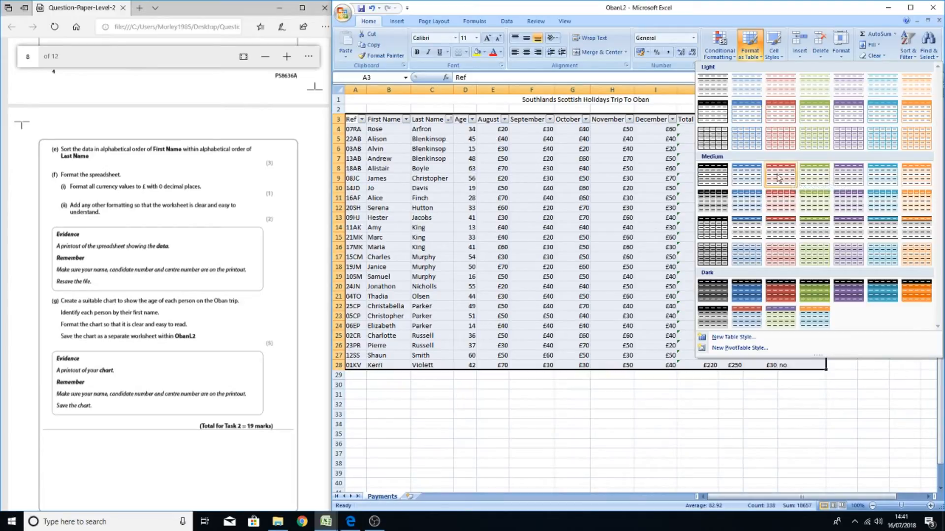
double_click(810, 175)
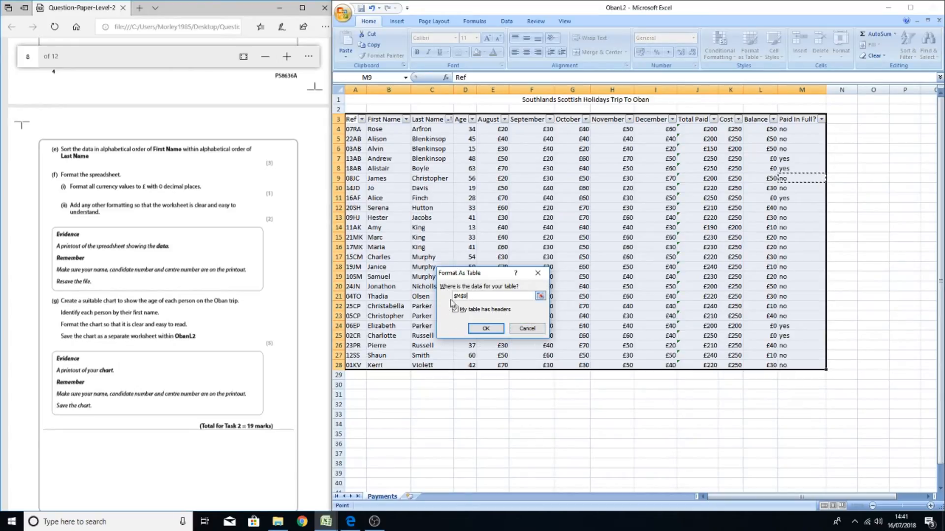
left_click(482, 329)
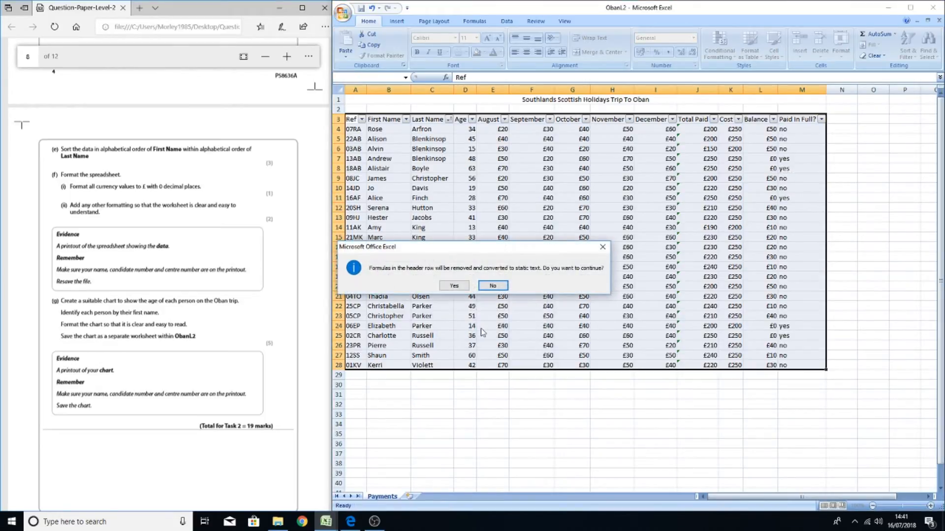
left_click(454, 289)
left_click(454, 286)
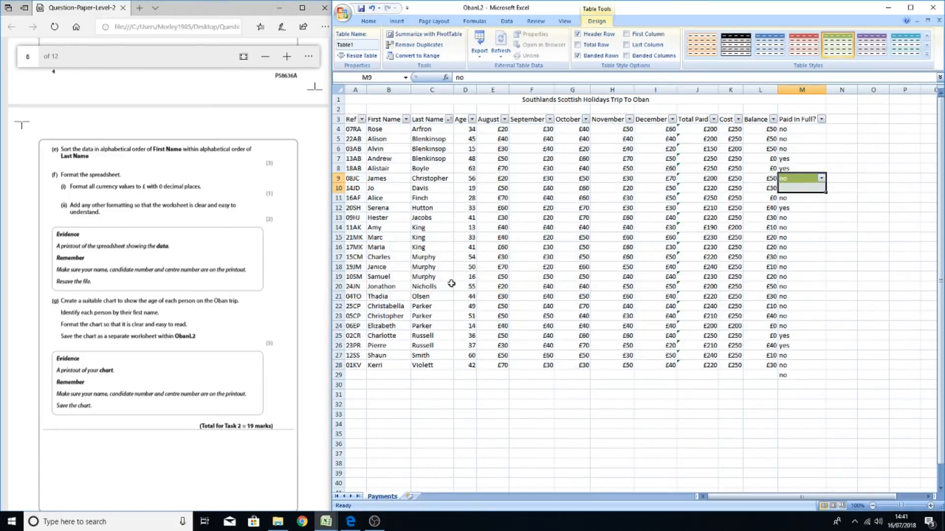
left_click(543, 374)
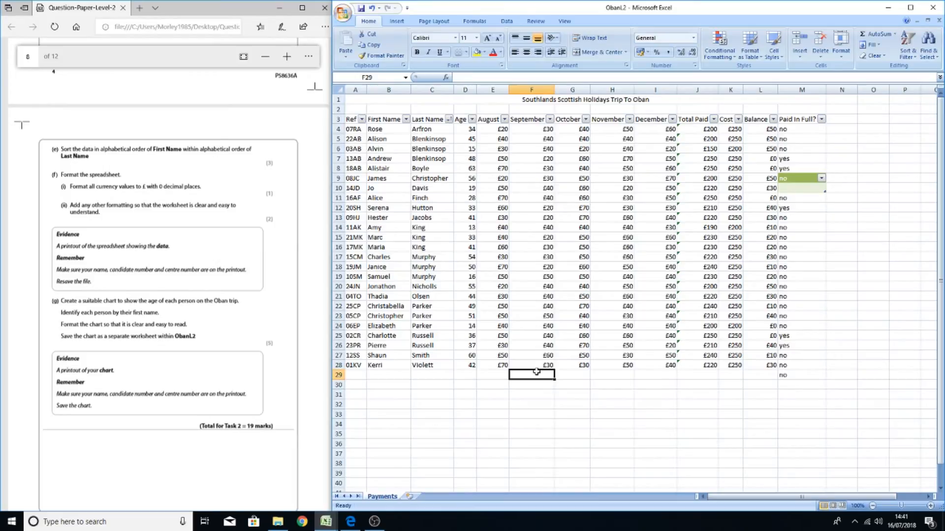
left_click(372, 8)
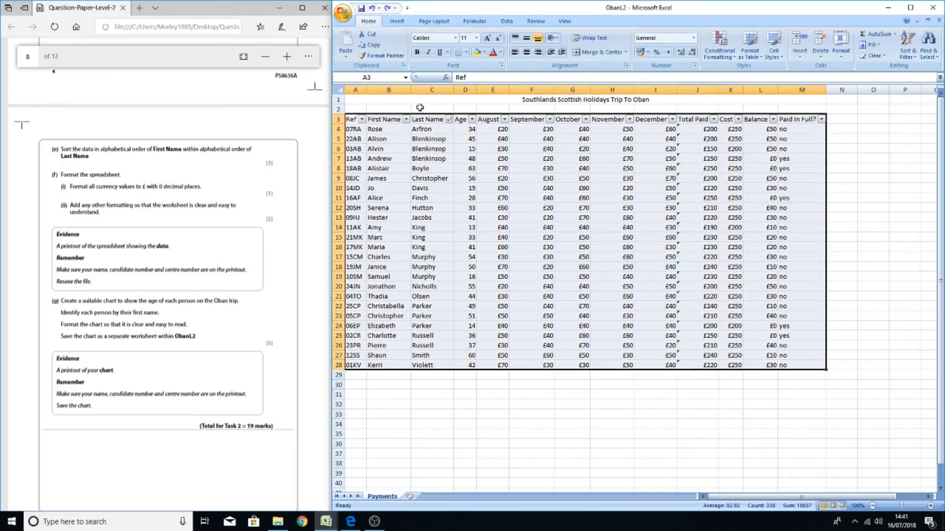
Format the data range A3:M28 as a table with a red medium table style
left_click(423, 129)
left_click(337, 119)
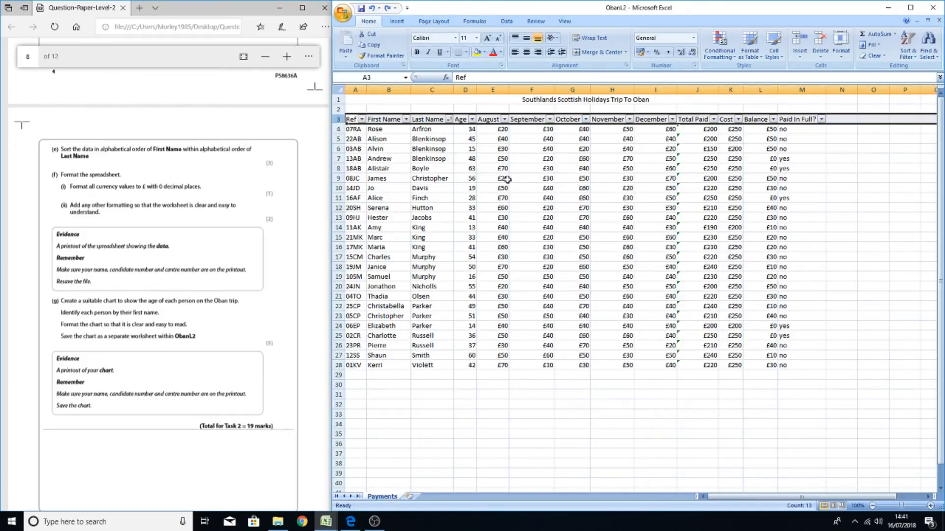
left_click(370, 134)
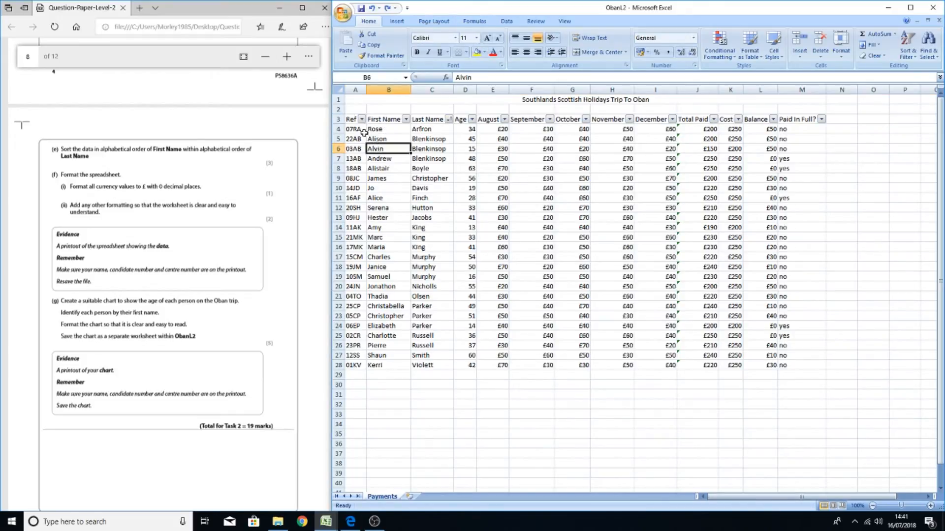
left_click_drag(350, 119, 797, 361)
left_click(749, 44)
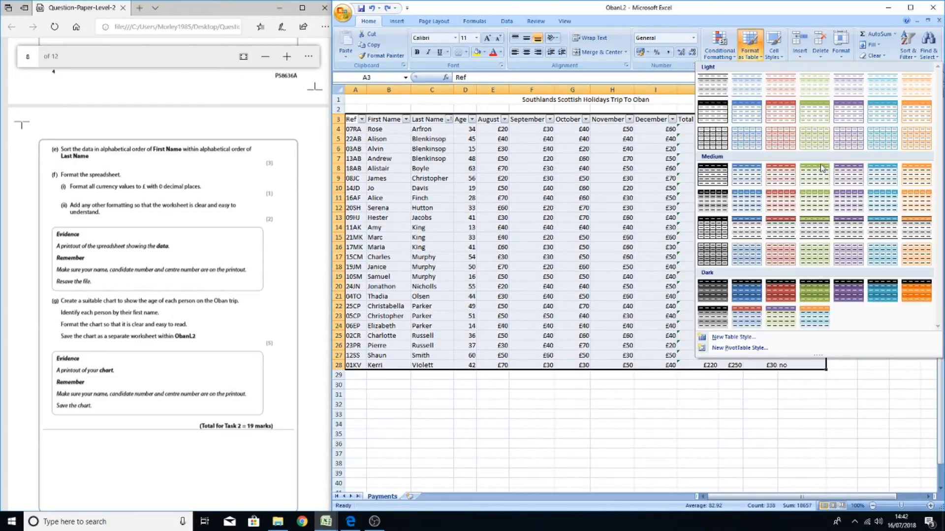
left_click(780, 175)
left_click(486, 328)
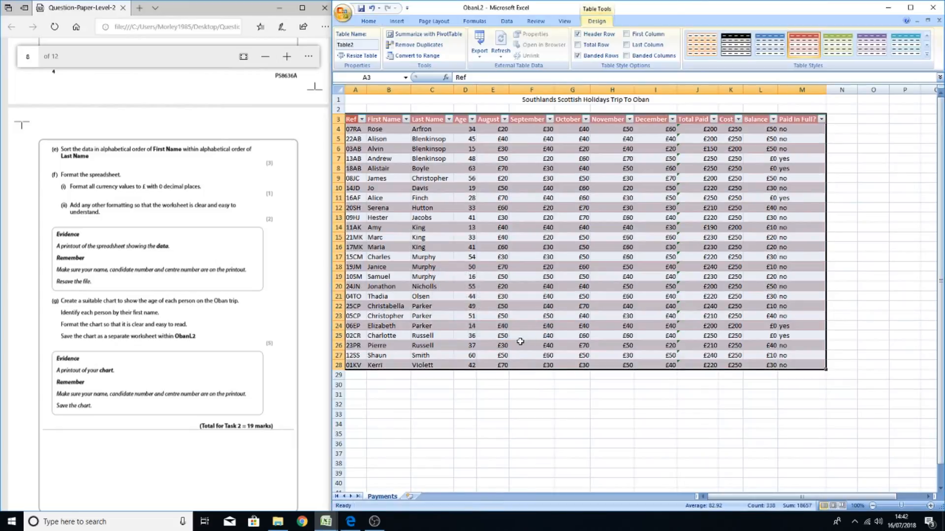
left_click(606, 432)
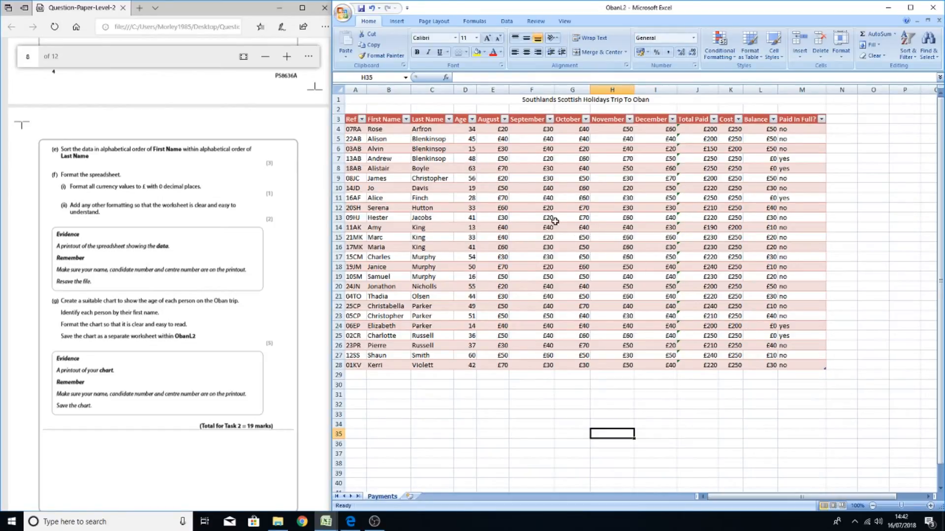
Enlarge the title in A1 to font size 20 and make it bold, italic and underlined
left_click(651, 97)
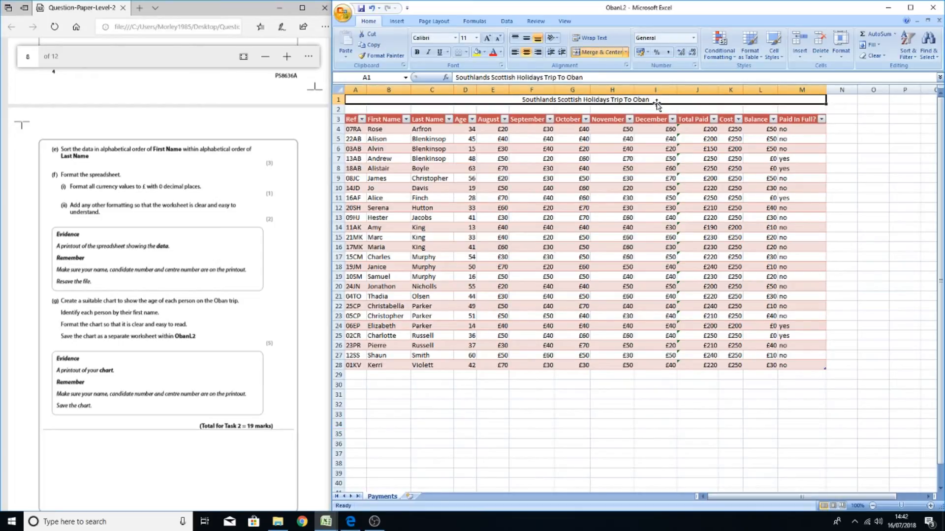
left_click(487, 38)
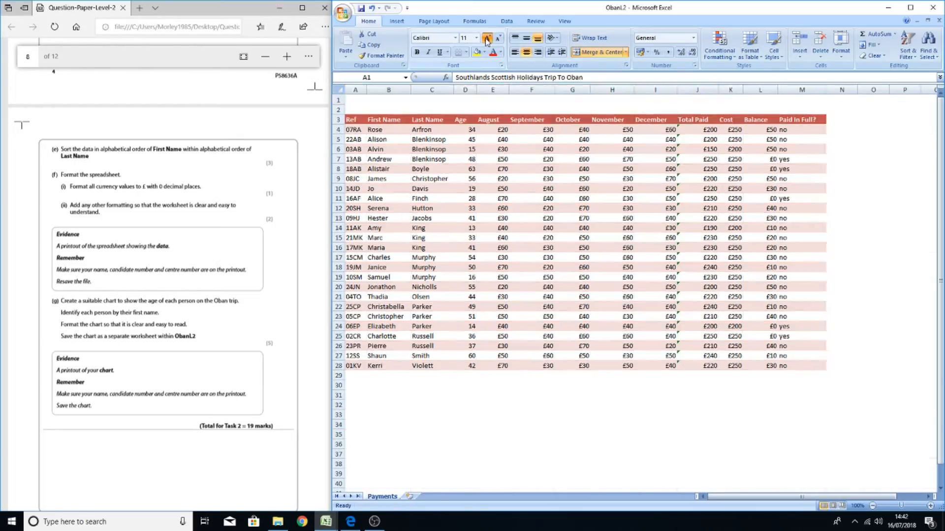
left_click(486, 39)
left_click(487, 39)
left_click(486, 38)
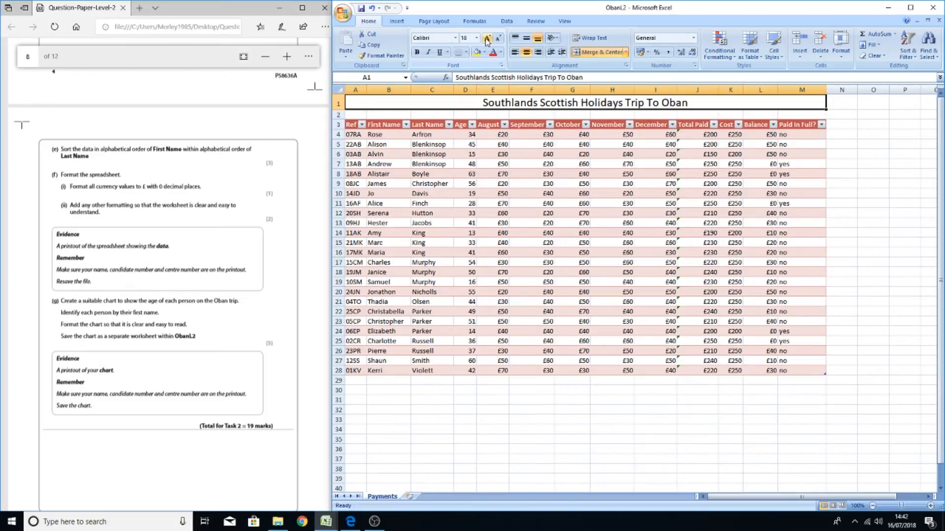
left_click(486, 39)
left_click(416, 52)
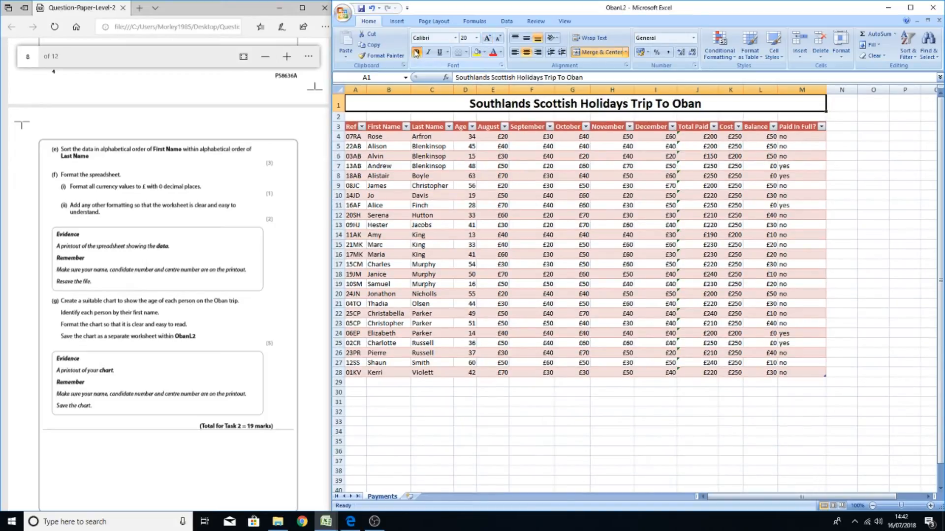
left_click(439, 53)
left_click(428, 53)
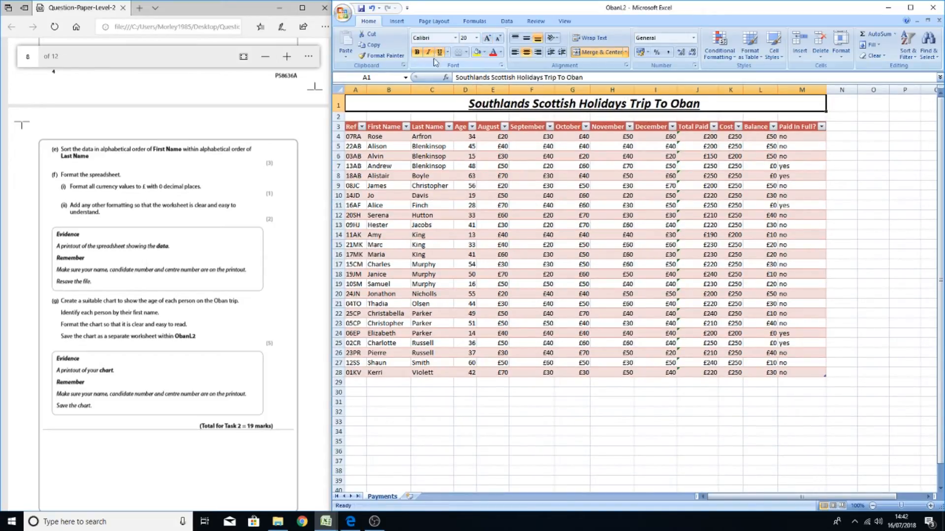
Give the title in A1 a dark red fill and a white font colour
left_click(485, 52)
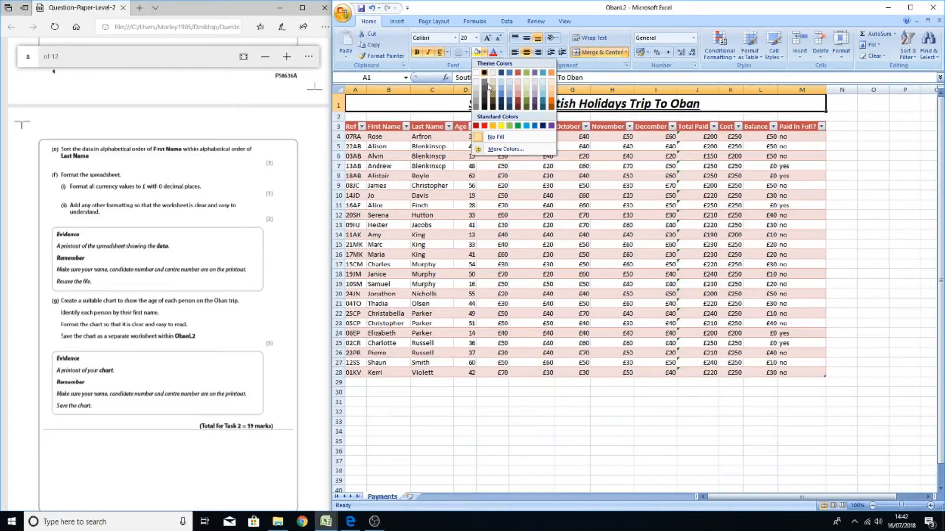
left_click(486, 126)
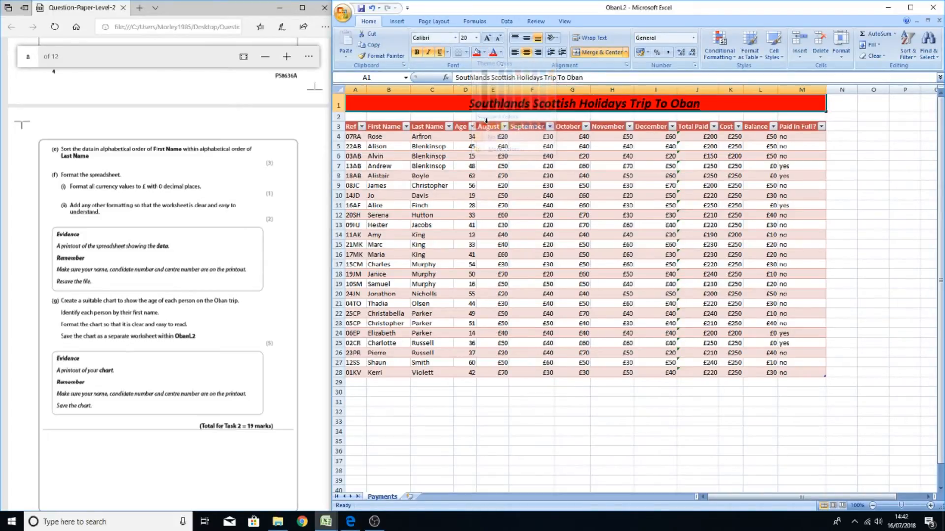
left_click(500, 52)
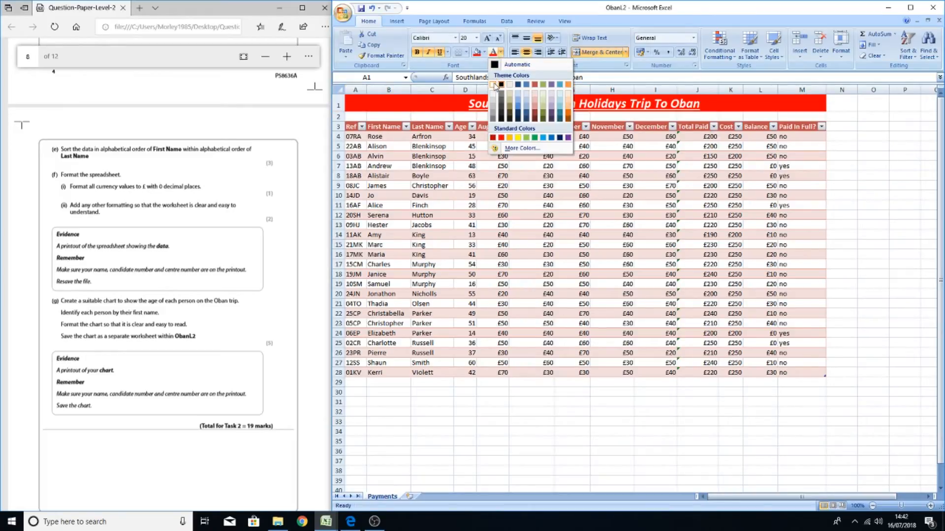
left_click(494, 85)
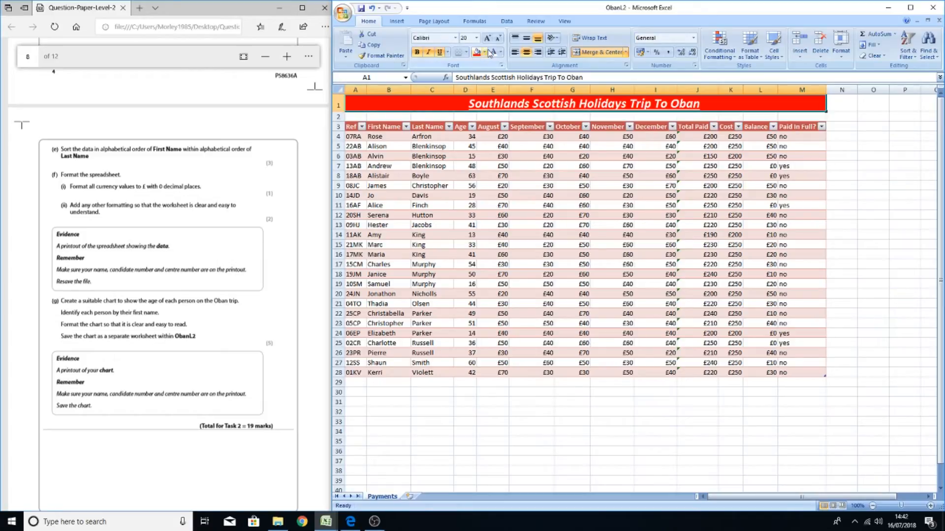
left_click(485, 53)
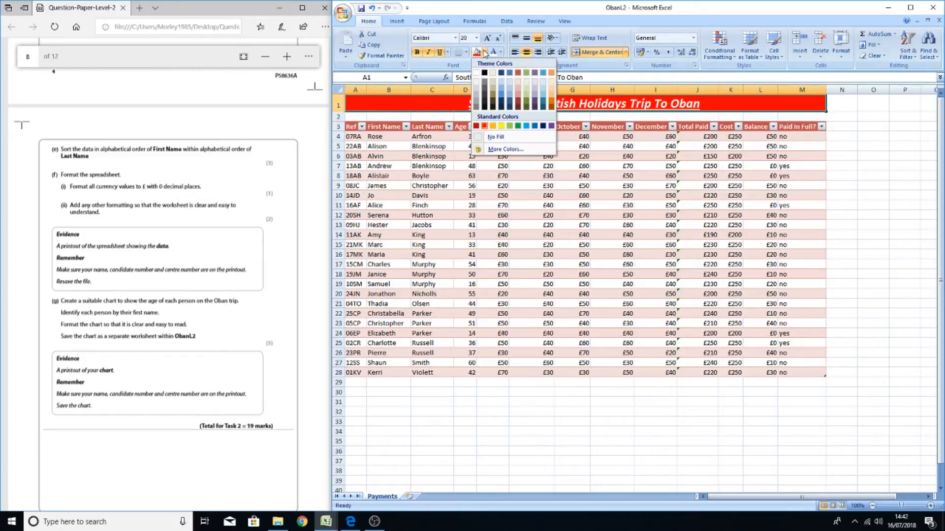
left_click(519, 103)
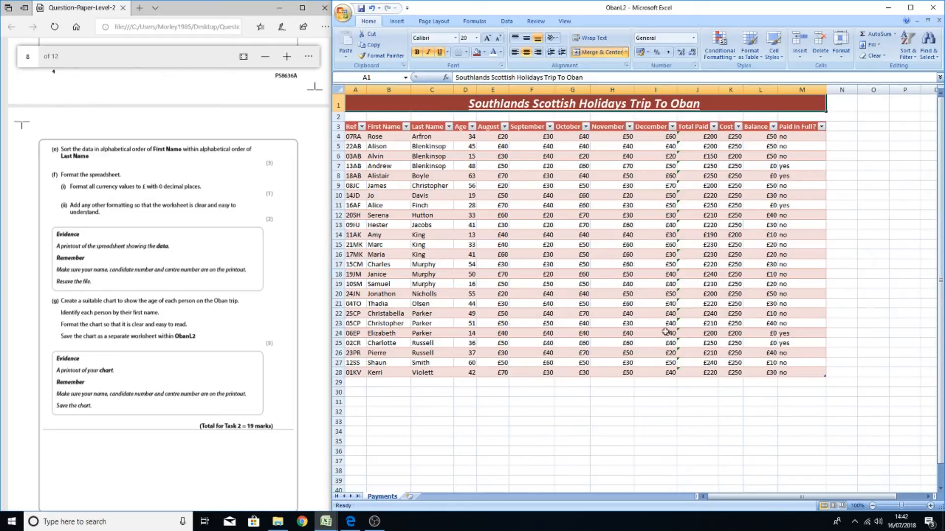
left_click(651, 421)
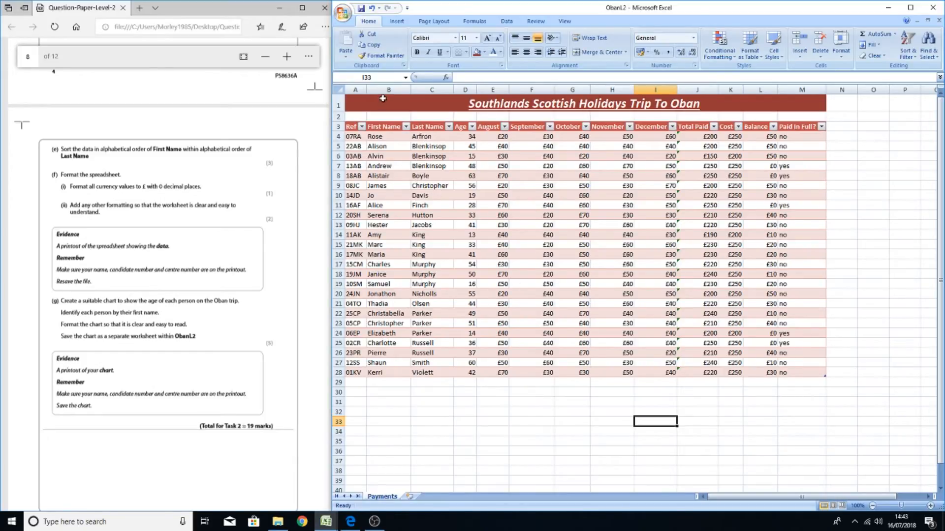
Left-align all the table data in A3:M28
left_click_drag(352, 126, 791, 374)
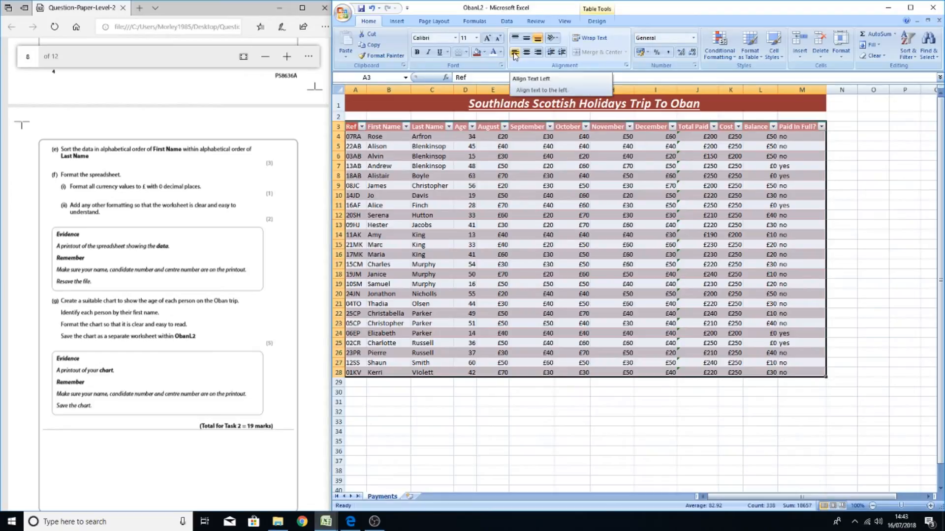
left_click(514, 53)
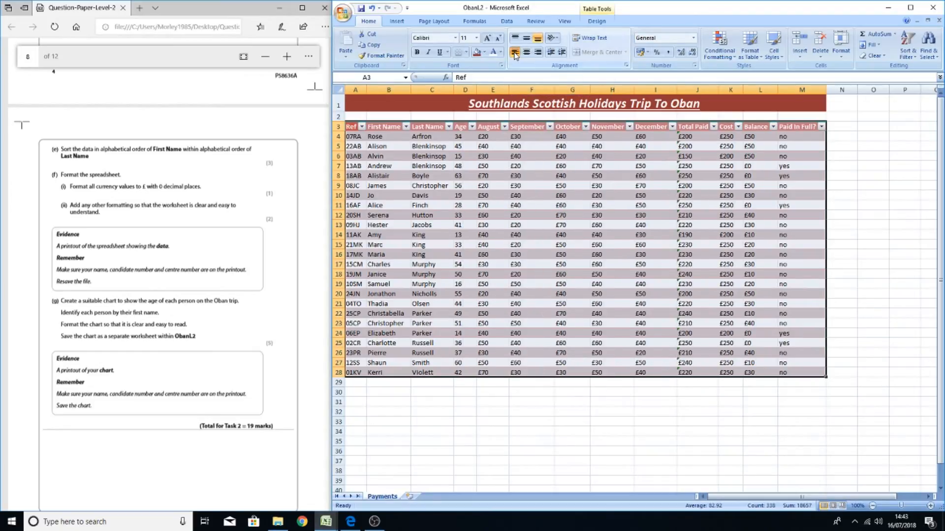
left_click(580, 434)
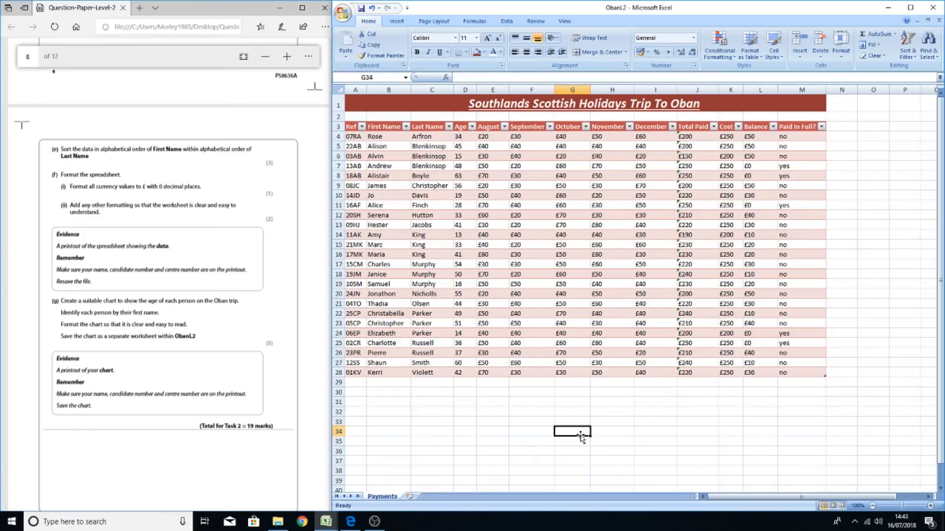
Conditionally format M4:M28 so cells equal to "no" get a light red fill with dark red text
left_click(849, 143)
left_click(800, 136)
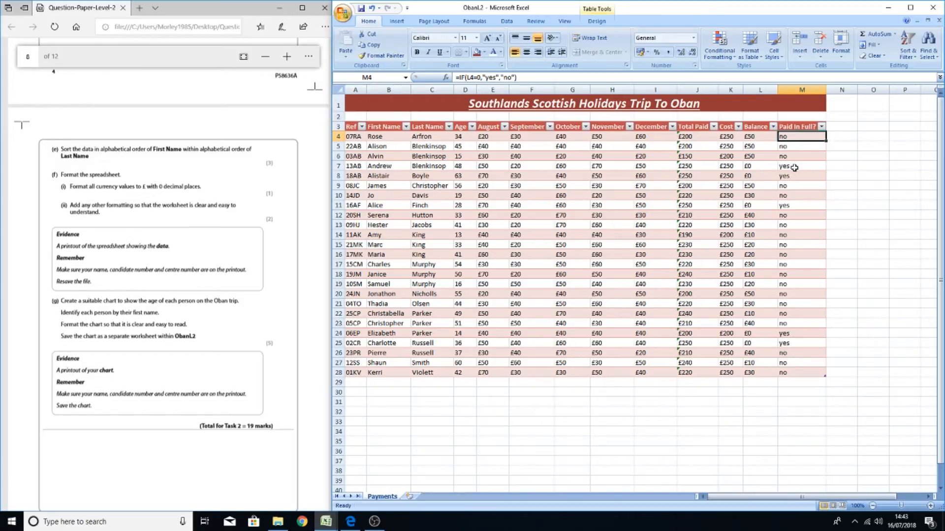
left_click(871, 304)
left_click_drag(802, 136, 802, 372)
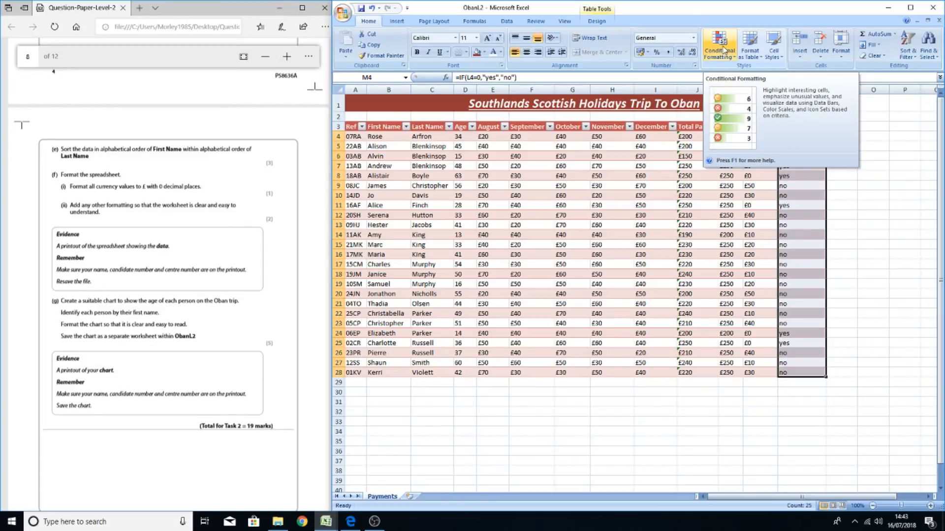
left_click(723, 51)
mouse_move(735, 81)
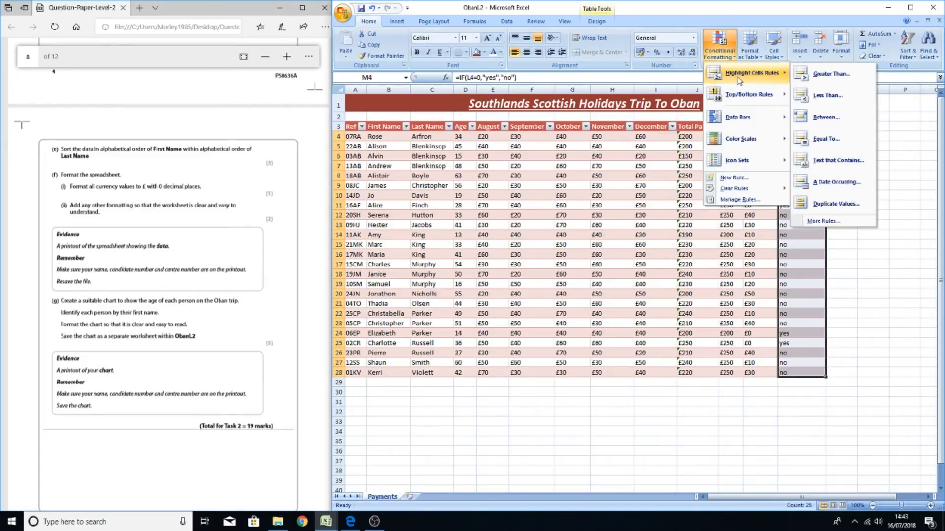
left_click(828, 139)
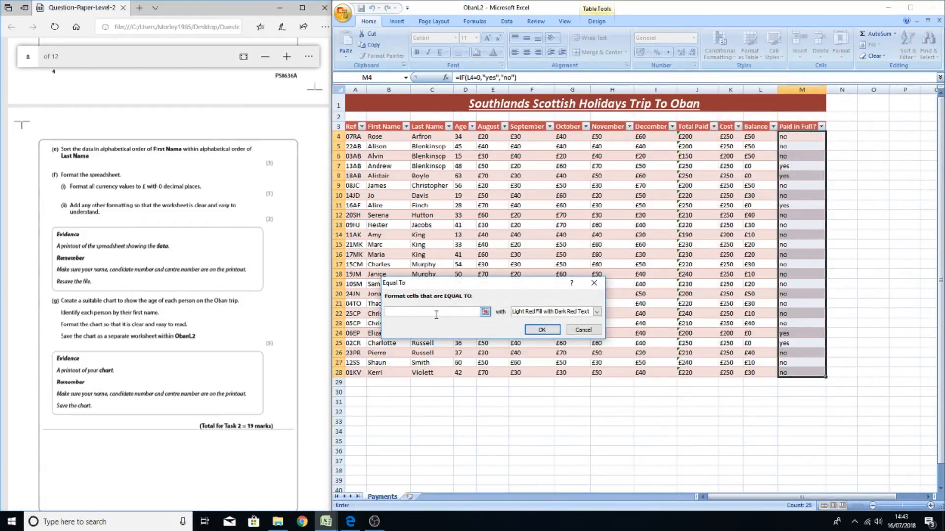
type("no")
left_click(540, 330)
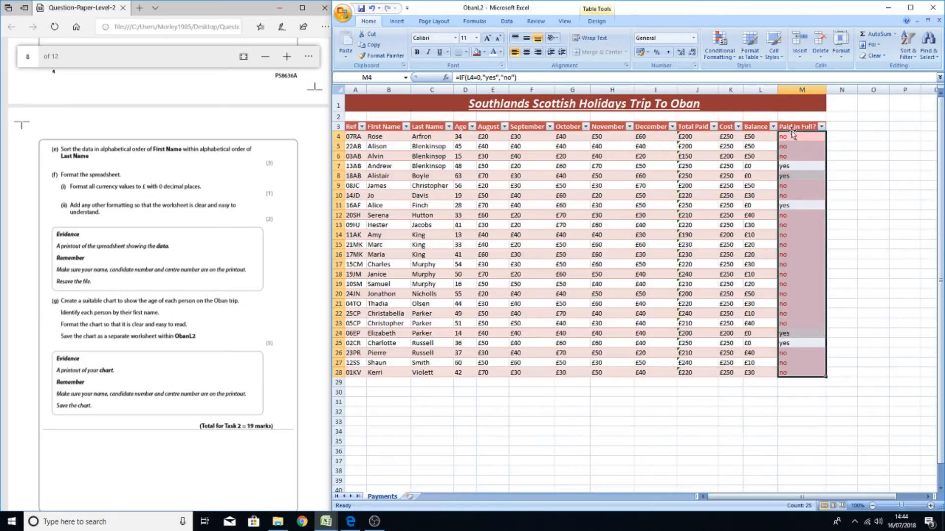
Add a second Equal To rule on M4:M28 giving "yes" cells a green fill with dark green text
left_click(720, 53)
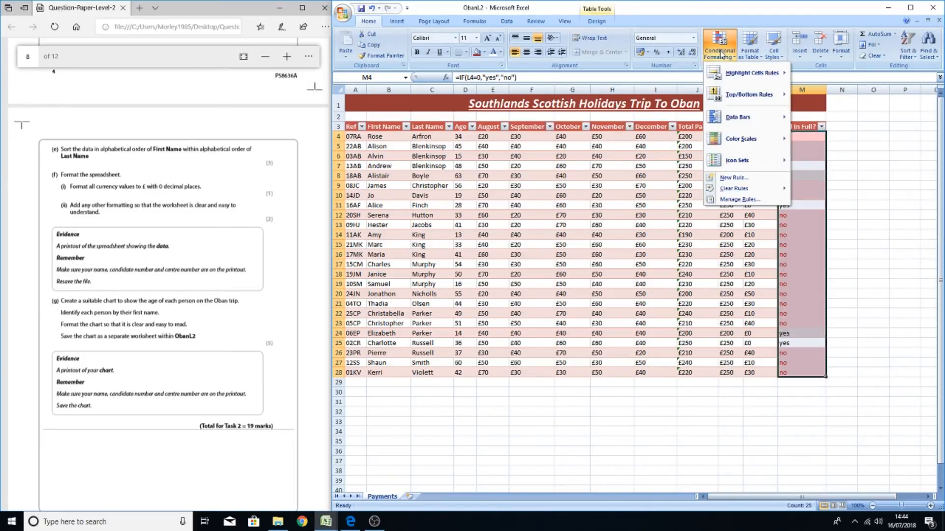
mouse_move(734, 76)
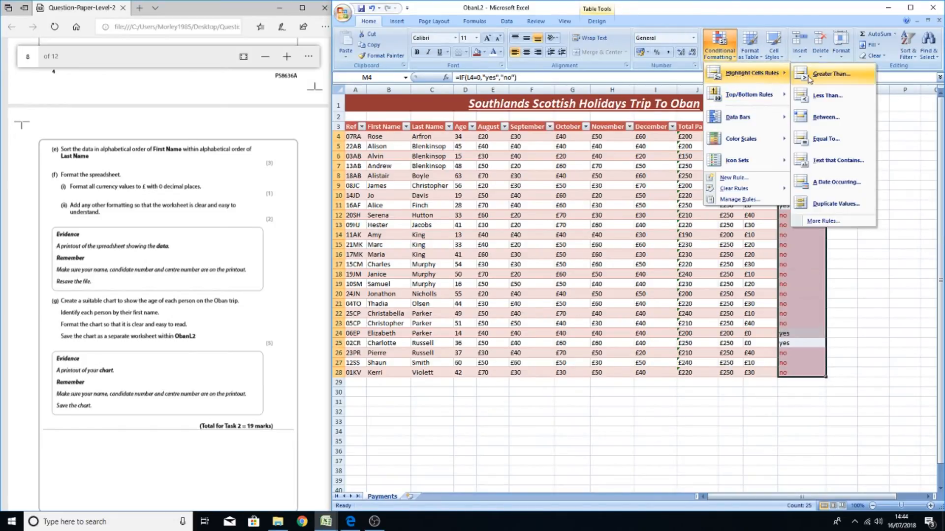
left_click(824, 138)
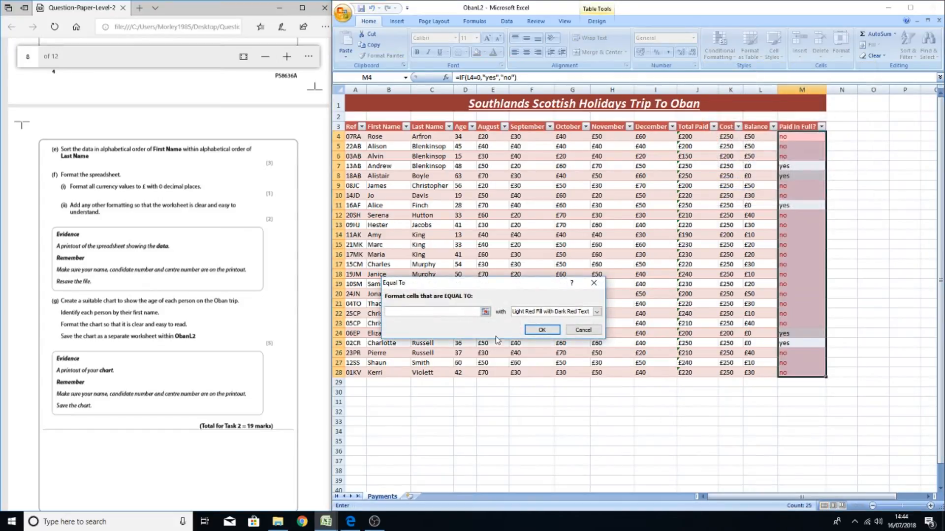
type("yes")
left_click(596, 312)
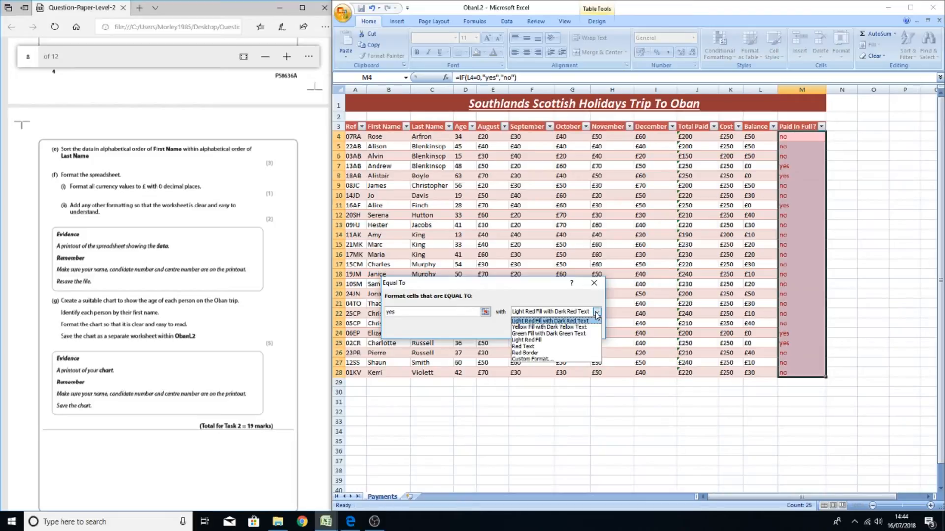
left_click(557, 334)
left_click(548, 344)
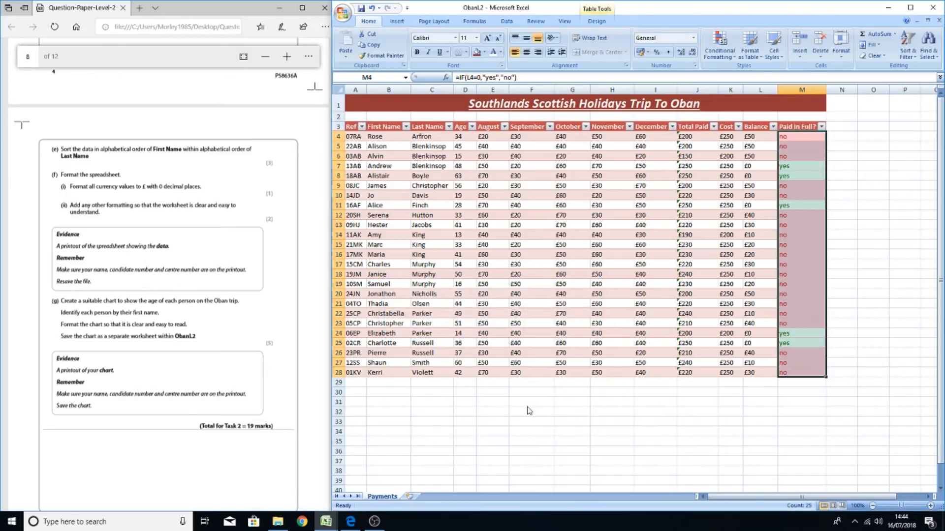
left_click(537, 414)
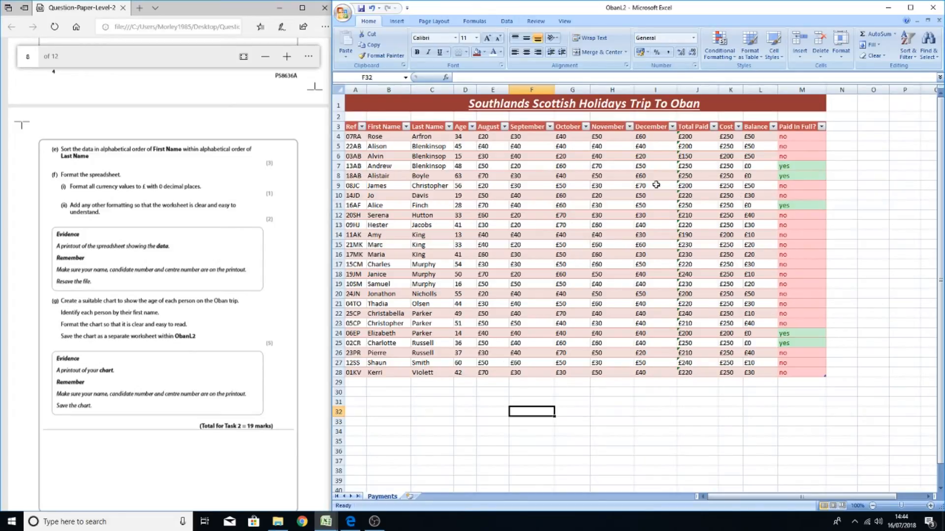
Inspect the formulas and values in cells of the Paid In Full?, Total Paid, Cost and Balance columns
left_click(807, 176)
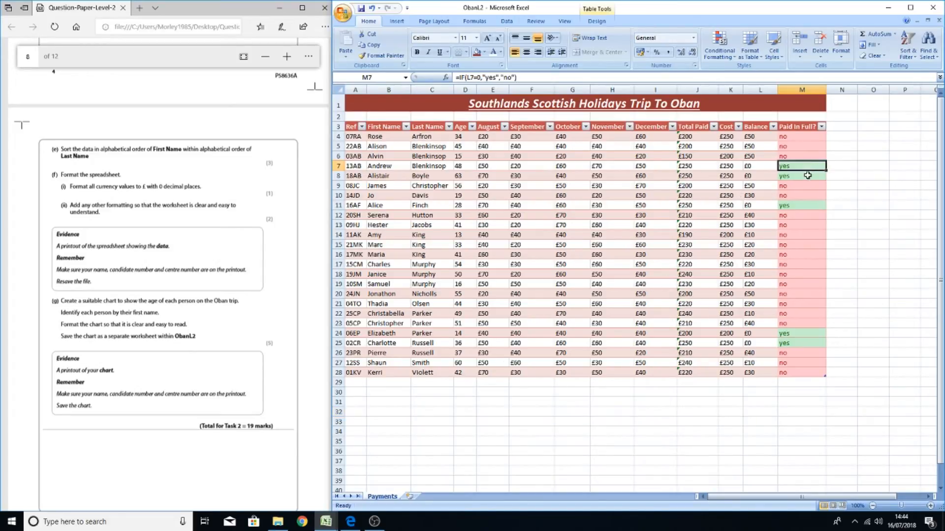
left_click(795, 206)
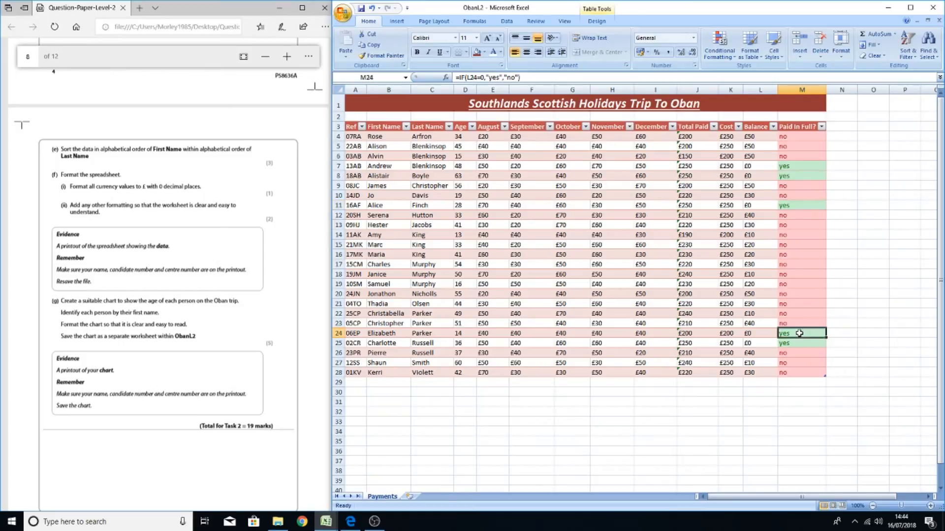
left_click(800, 333)
left_click(785, 431)
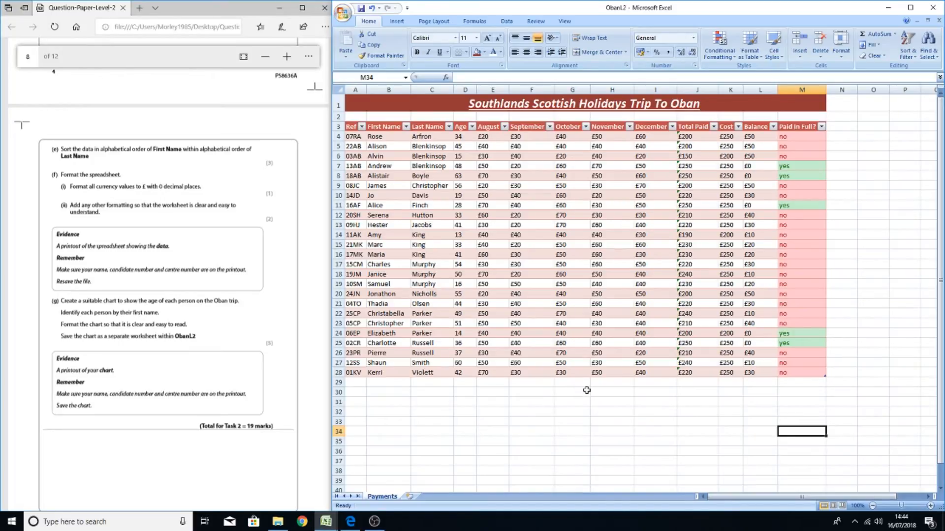
left_click(728, 230)
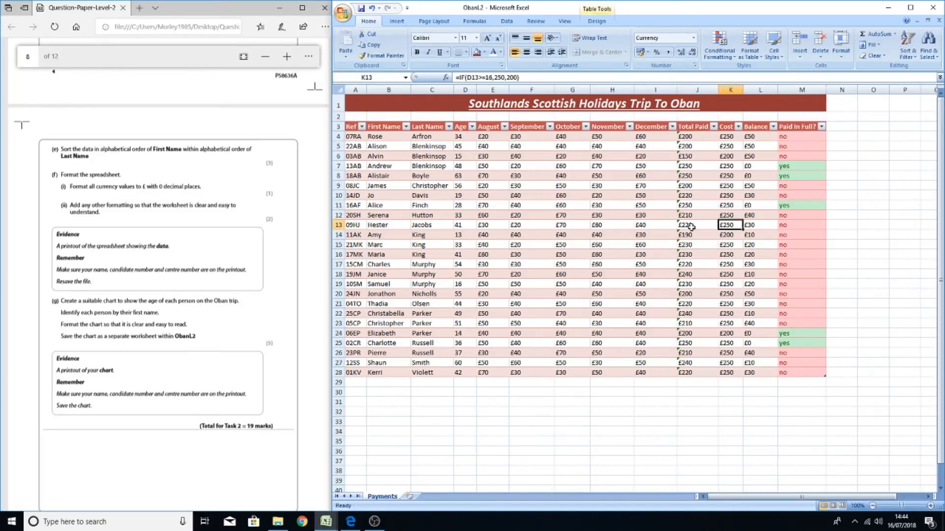
left_click(685, 226)
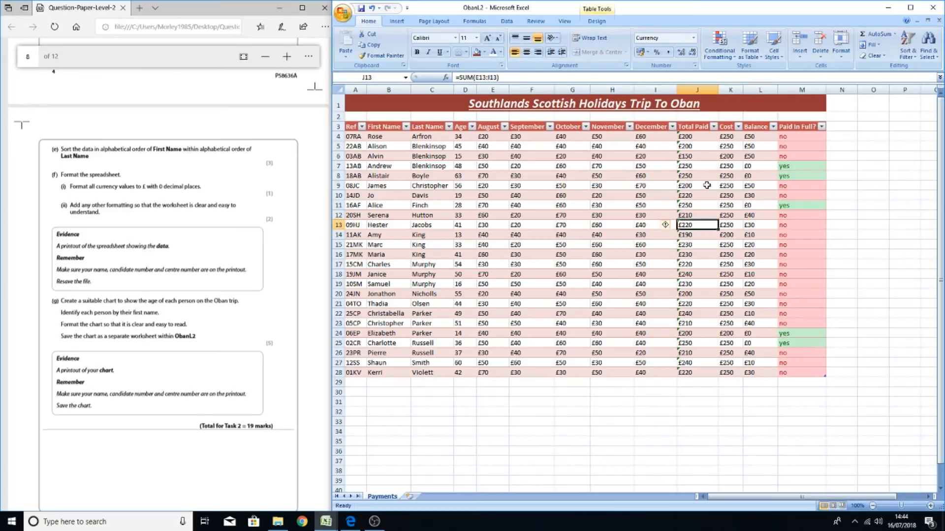
left_click(727, 194)
left_click(753, 195)
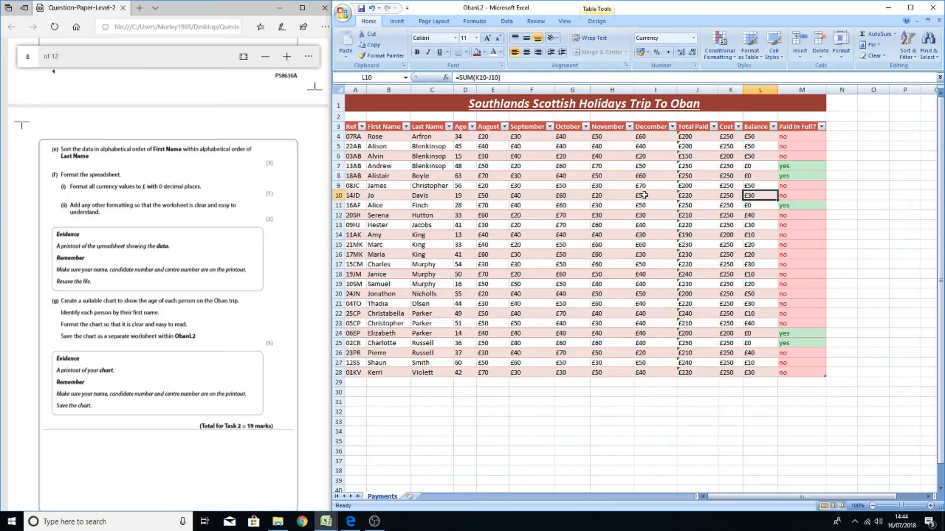
left_click(686, 206)
left_click(725, 225)
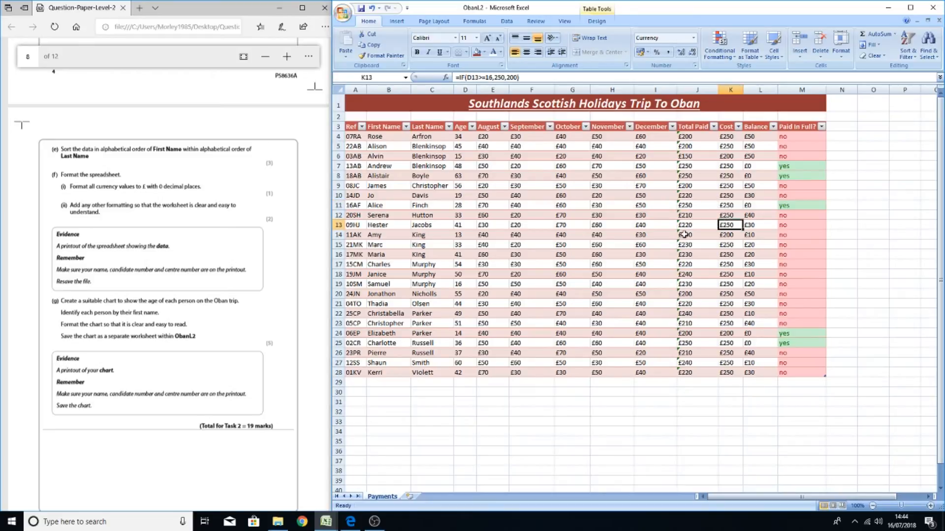
left_click(684, 226)
left_click(618, 226)
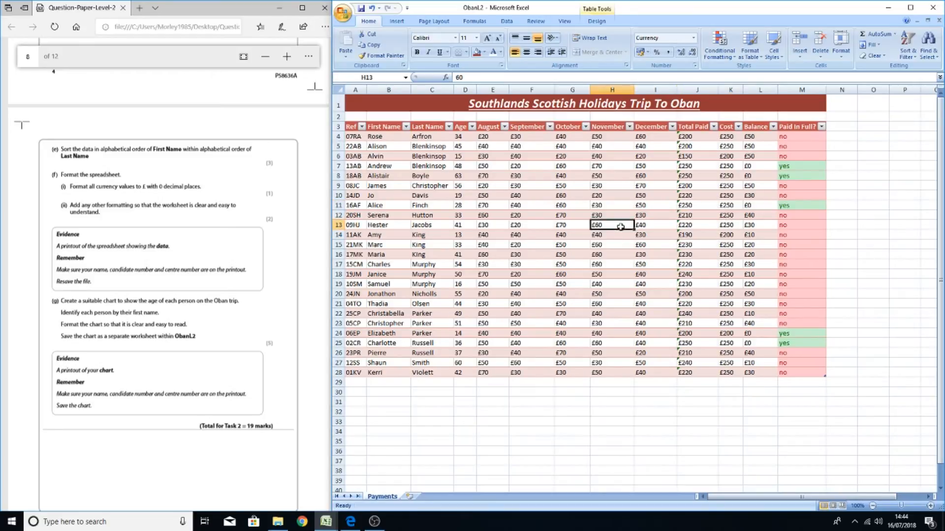
left_click(761, 219)
left_click(755, 205)
left_click(556, 372)
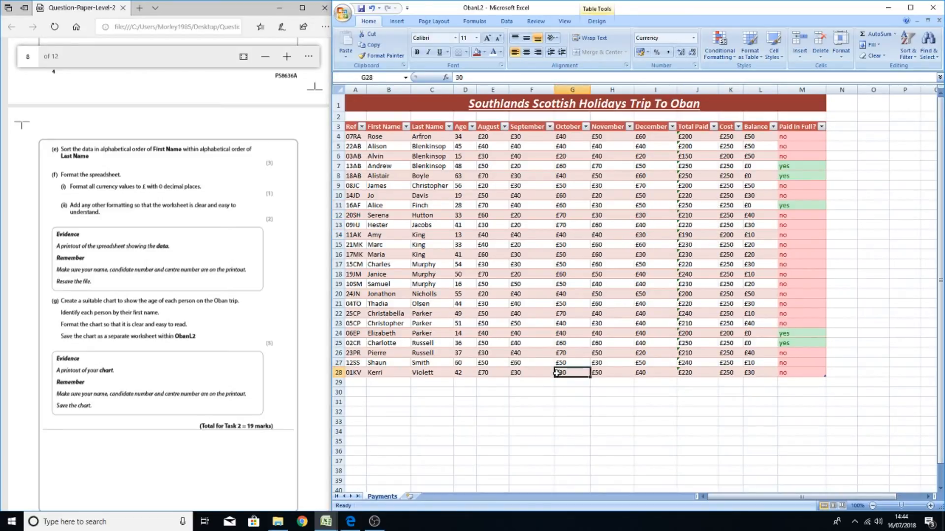
Create a column chart on a new chart sheet from the First Name column B4:B28 and the Age column D4:D28
left_click(213, 322)
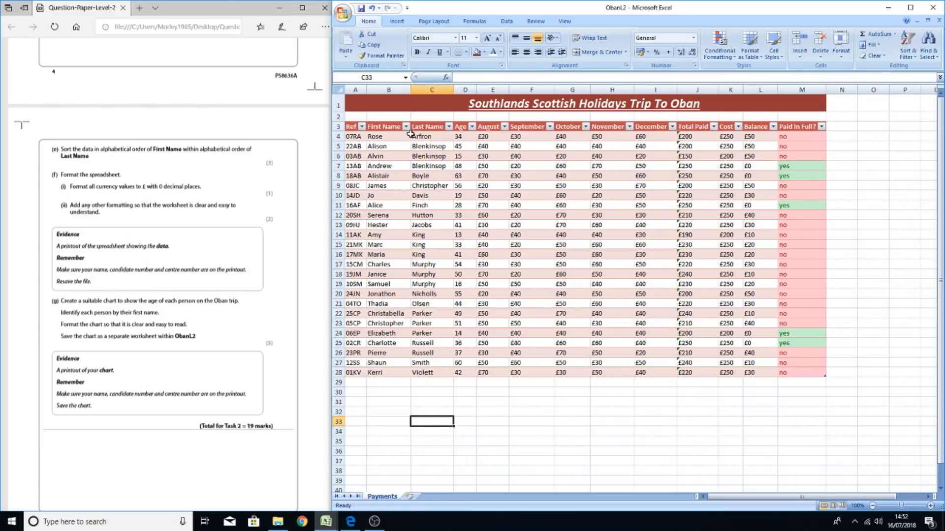
left_click(394, 138)
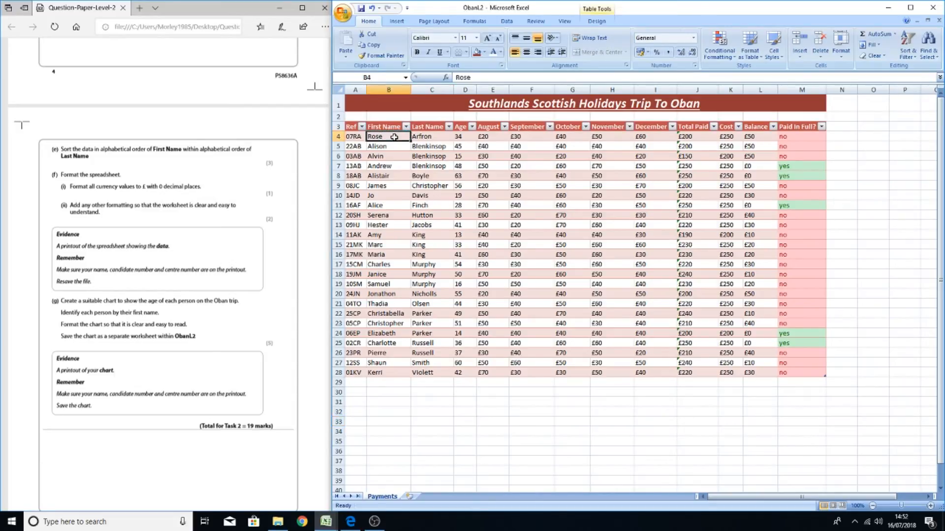
left_click_drag(394, 137, 383, 374)
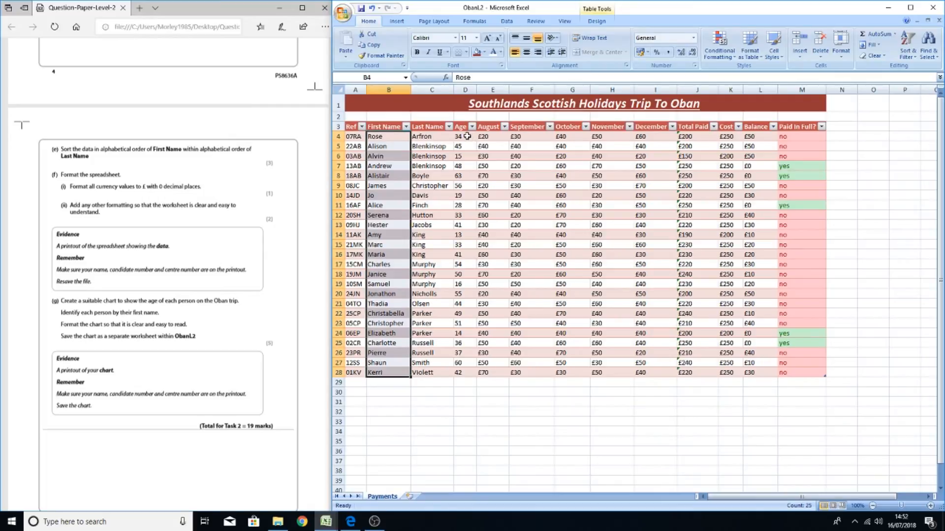
left_click_drag(467, 136, 463, 372)
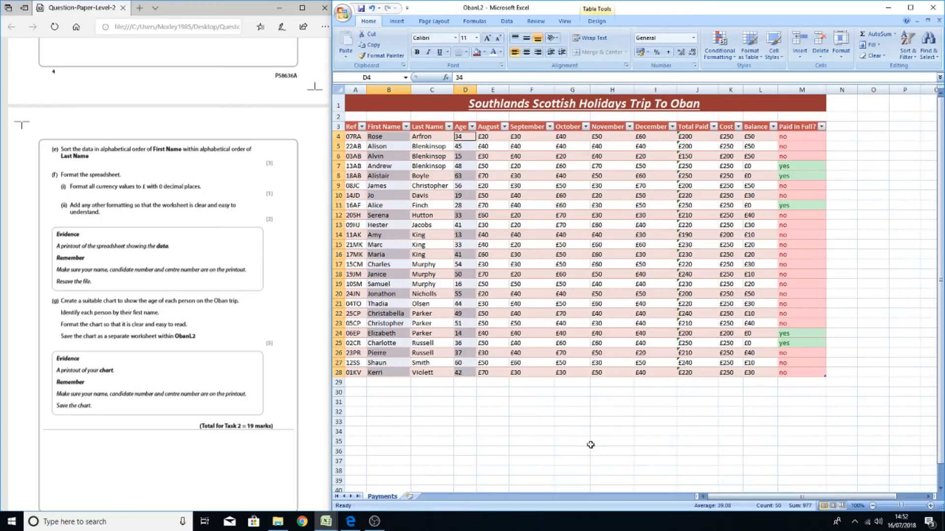
key("F11")
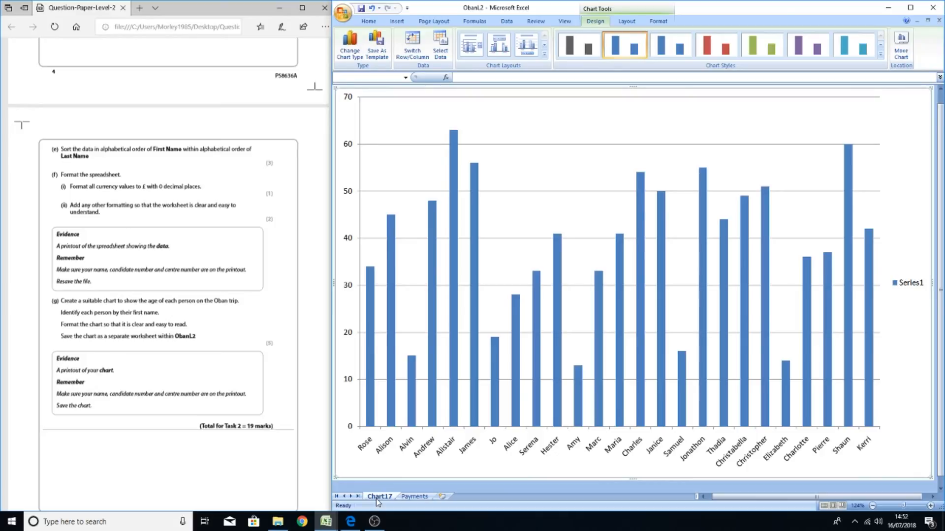
Rename the new chart sheet to Chart to show ages
left_click(413, 497)
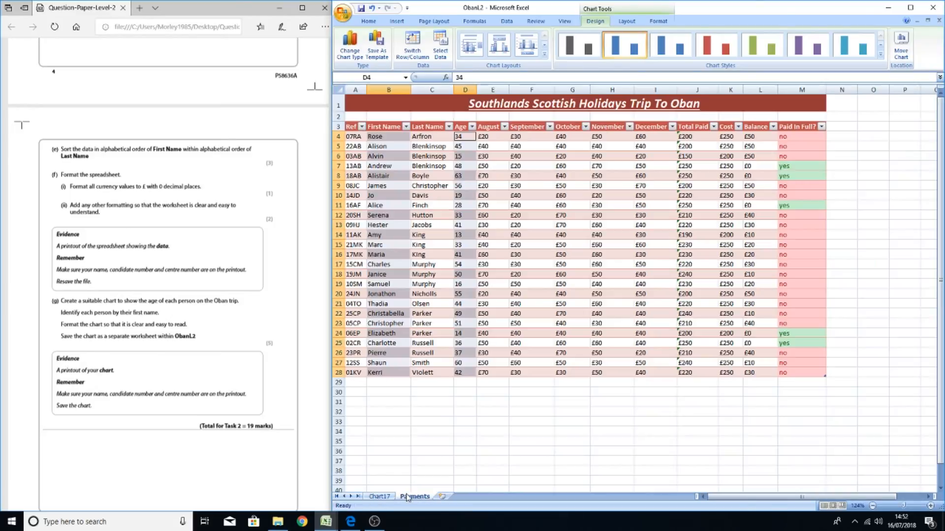
left_click(386, 498)
left_click(414, 497)
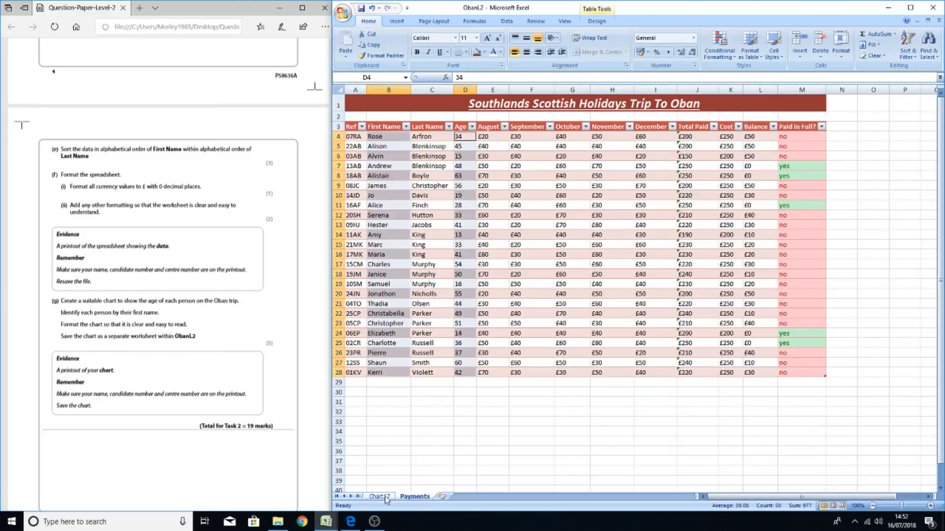
left_click(379, 496)
left_click(407, 498)
left_click(379, 496)
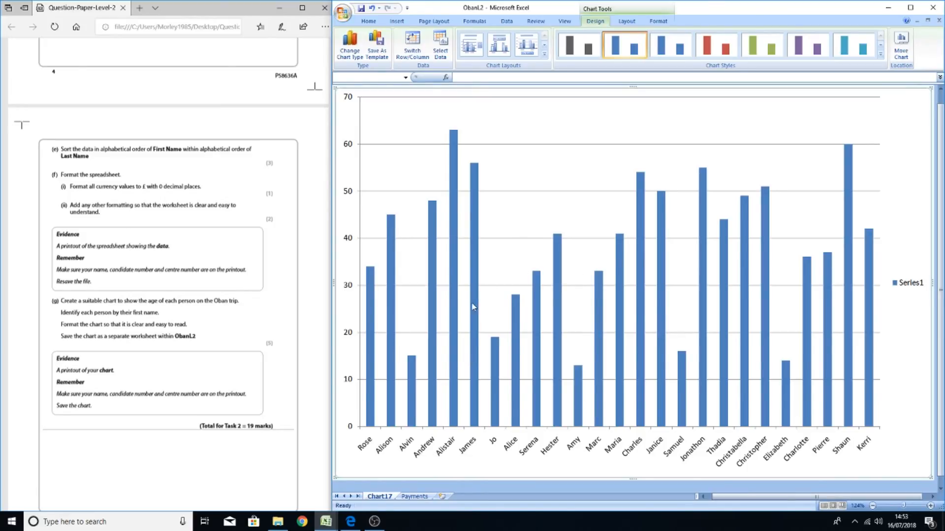
double_click(382, 497)
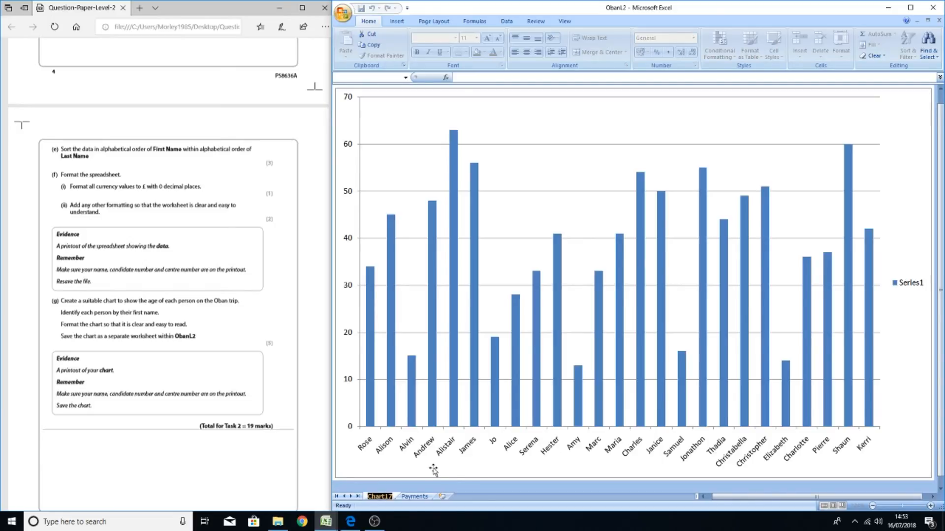
type("Chart")
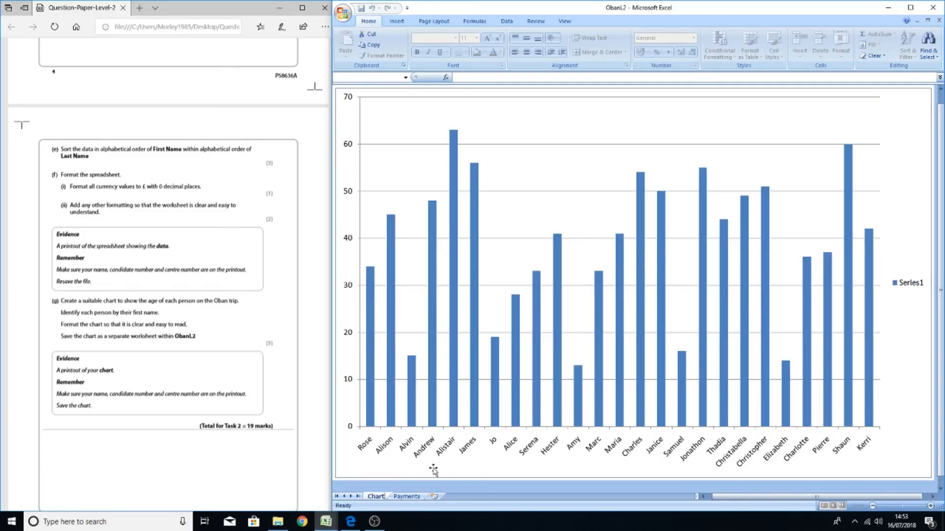
type(" to s")
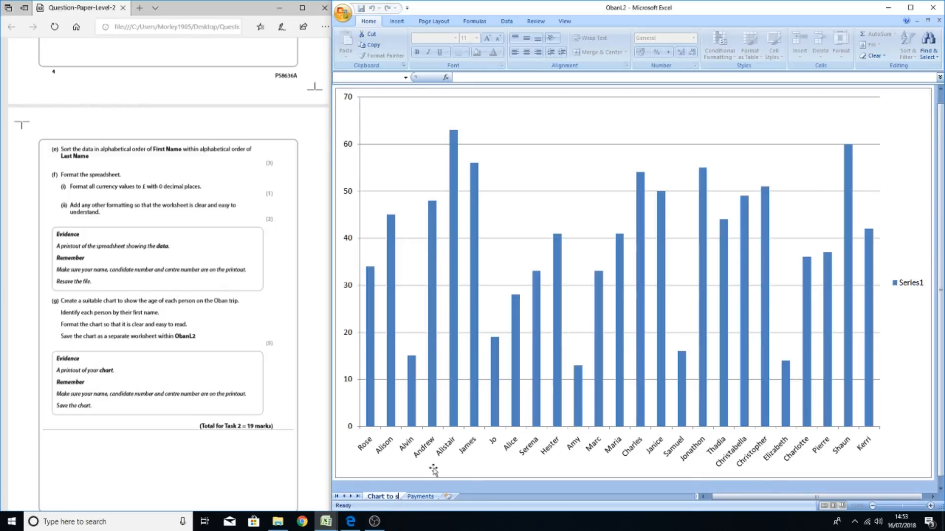
type("how age")
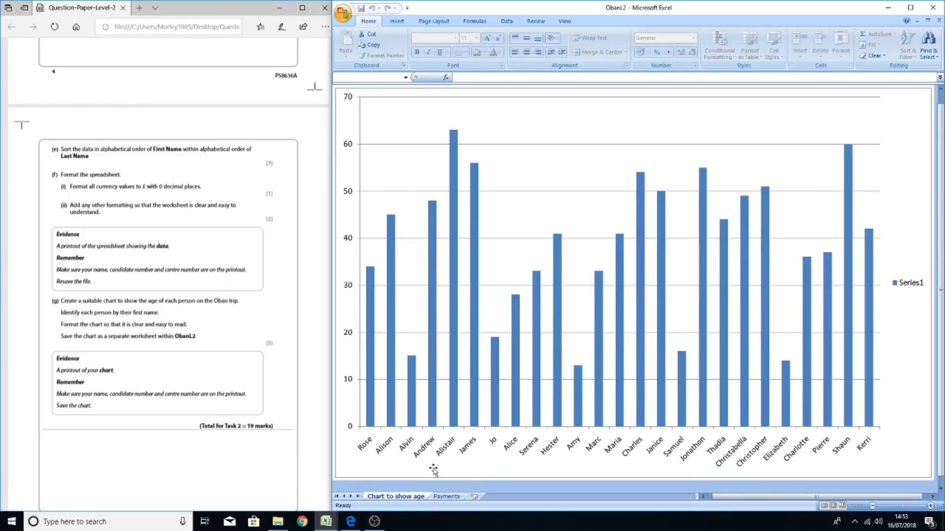
type("s")
key("Return")
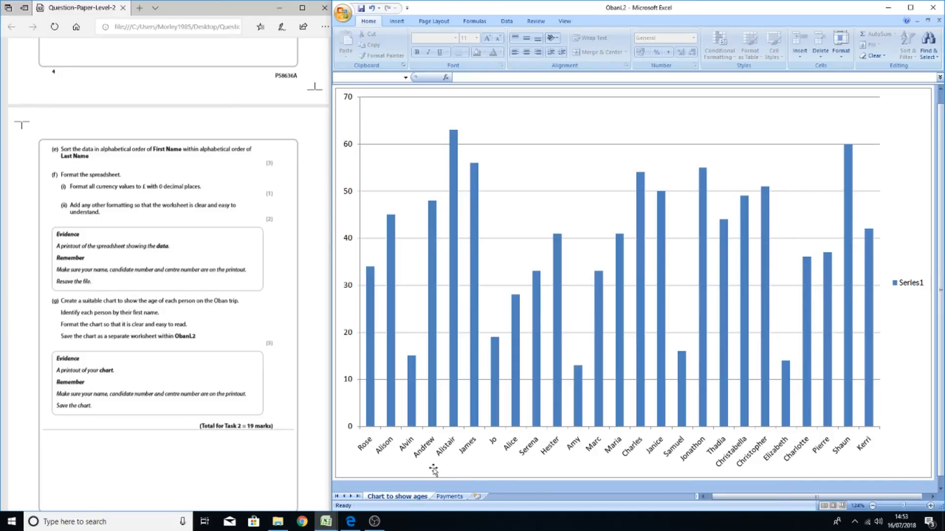
Set the chart sheet's tab colour to red
left_click(433, 470)
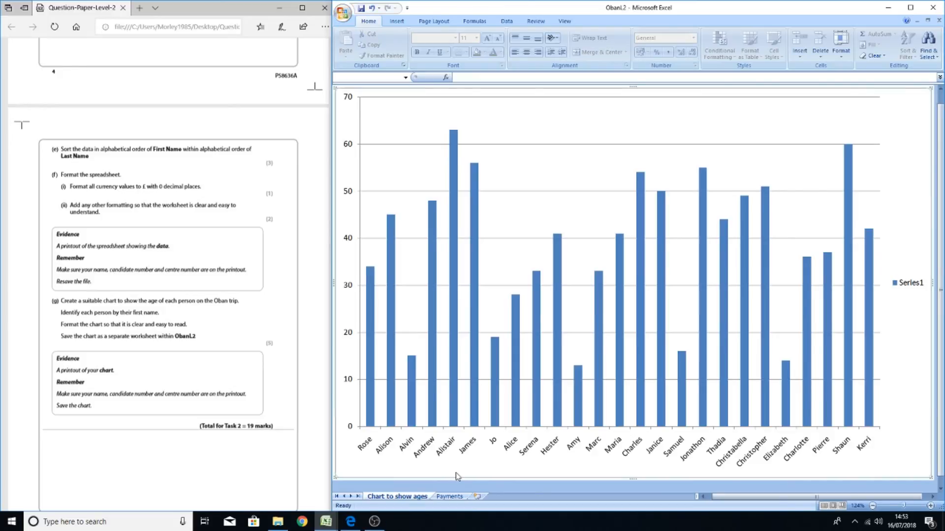
right_click(410, 500)
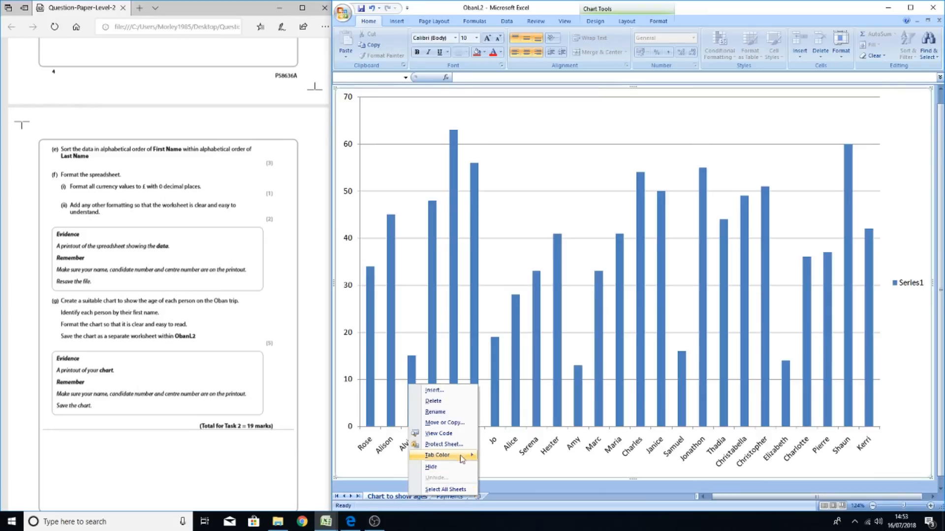
mouse_move(462, 455)
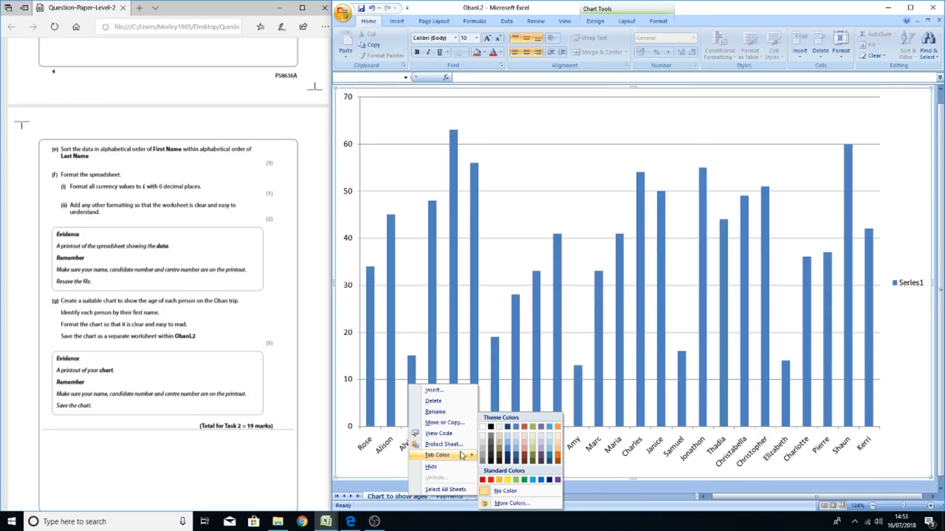
left_click(491, 480)
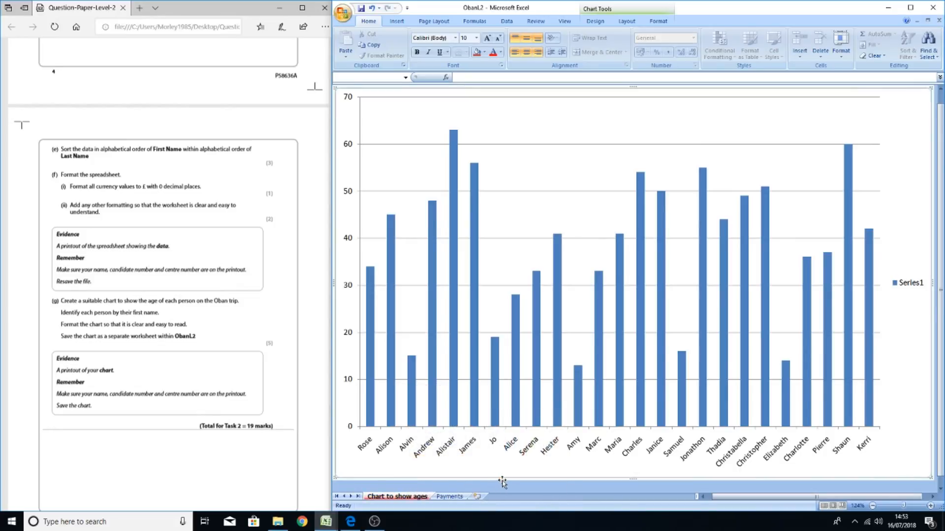
Set the Payments sheet's tab colour to yellow
left_click(450, 497)
right_click(450, 496)
mouse_move(501, 459)
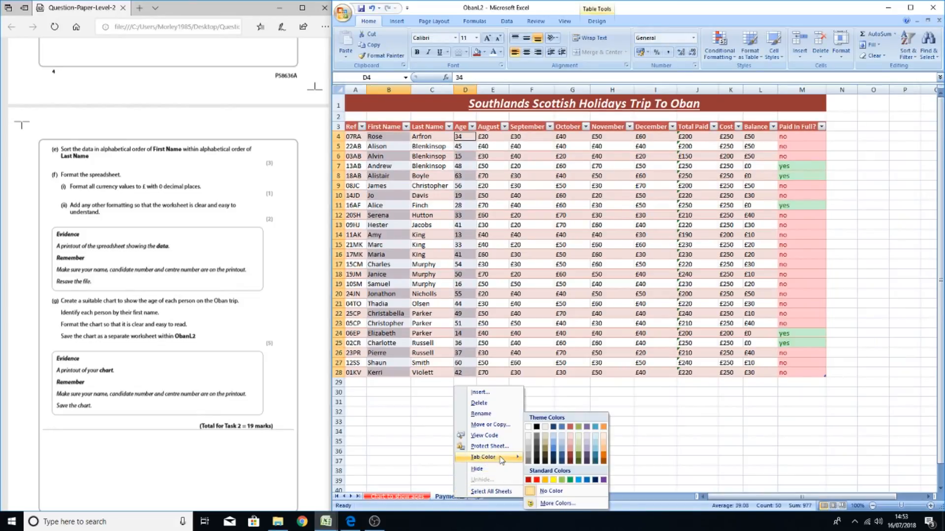
left_click(554, 479)
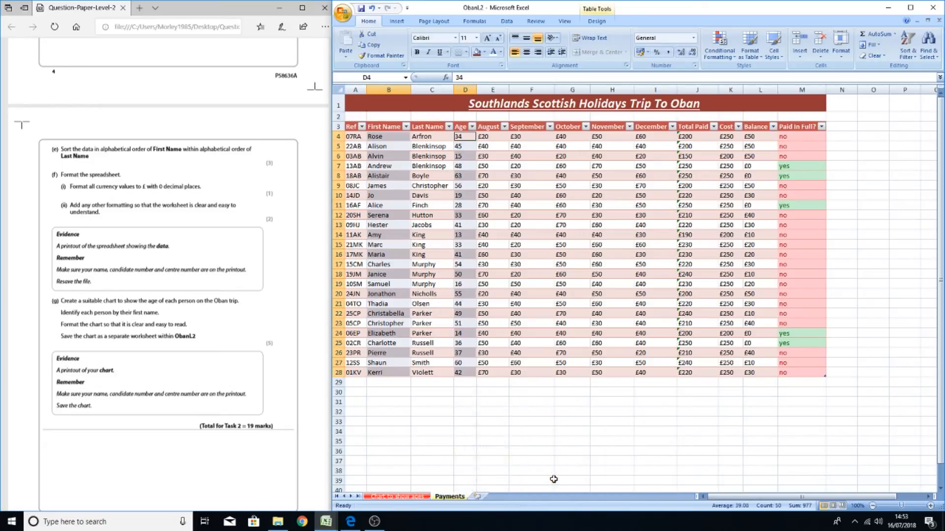
Remove the Series1 legend from the age chart
left_click(421, 498)
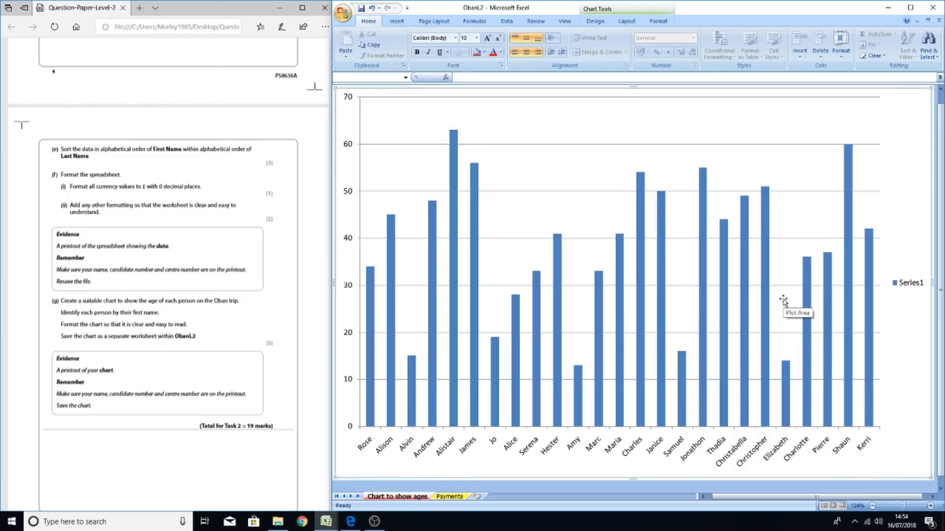
left_click(904, 288)
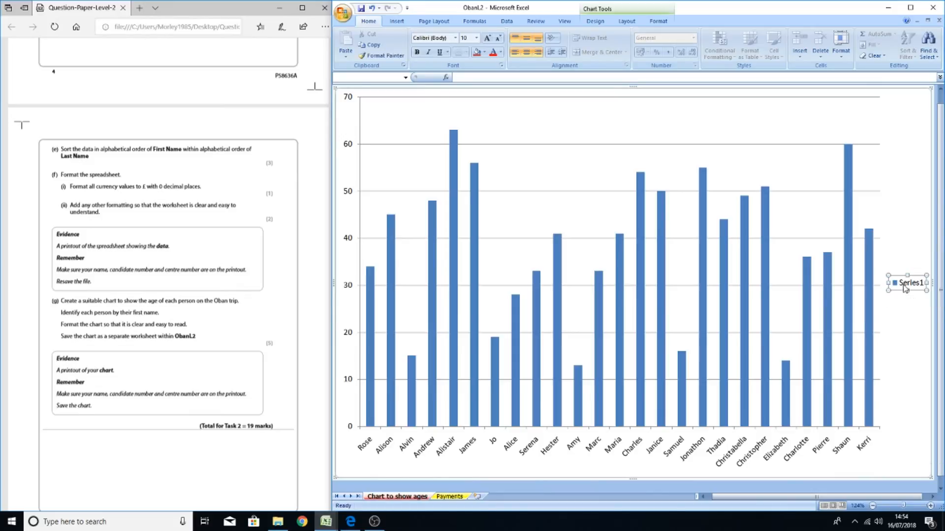
key("Delete")
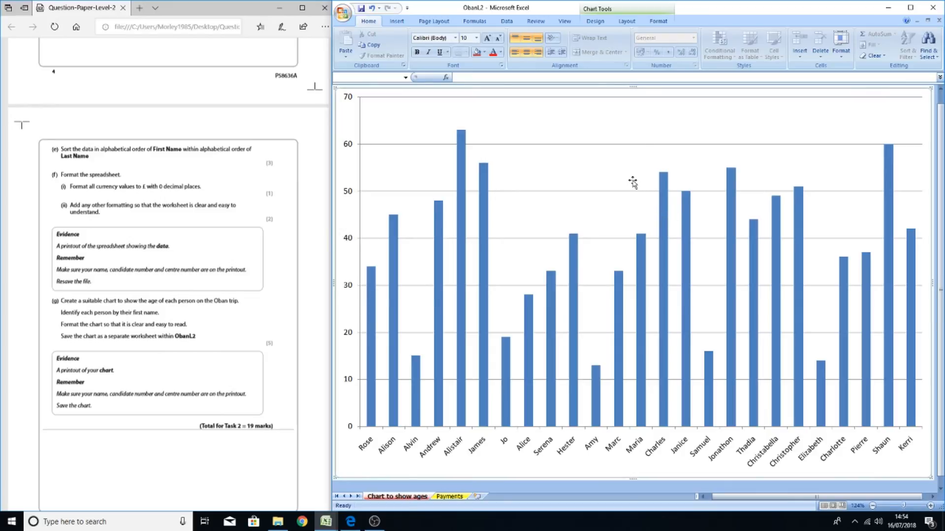
Add a chart title above the chart
left_click(595, 22)
left_click(621, 23)
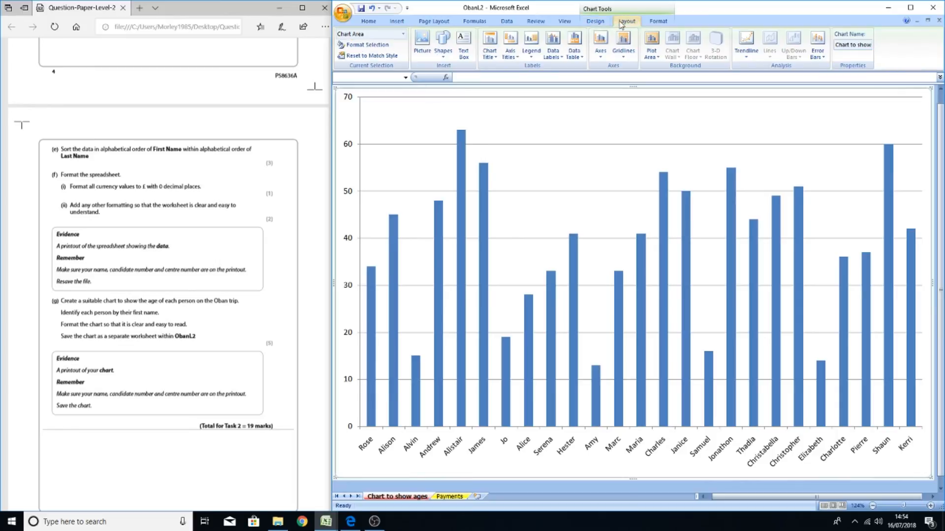
left_click(656, 22)
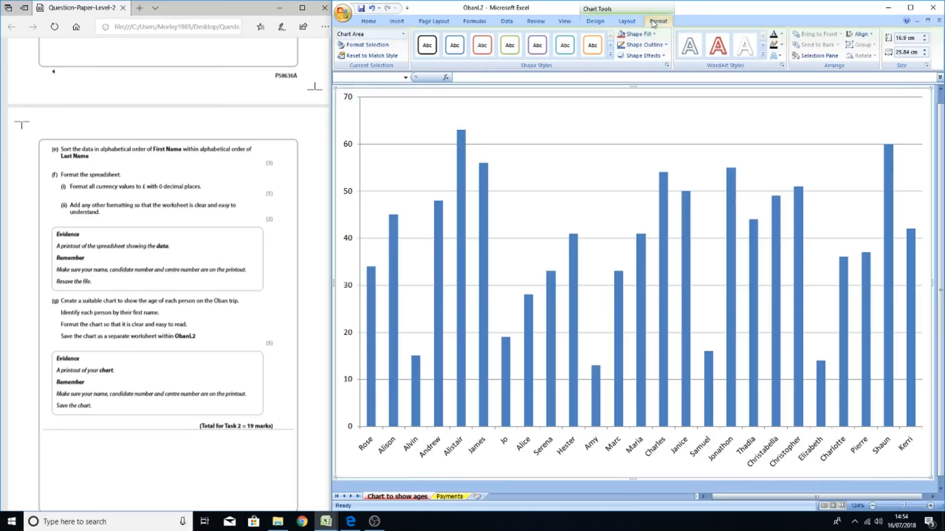
left_click(626, 22)
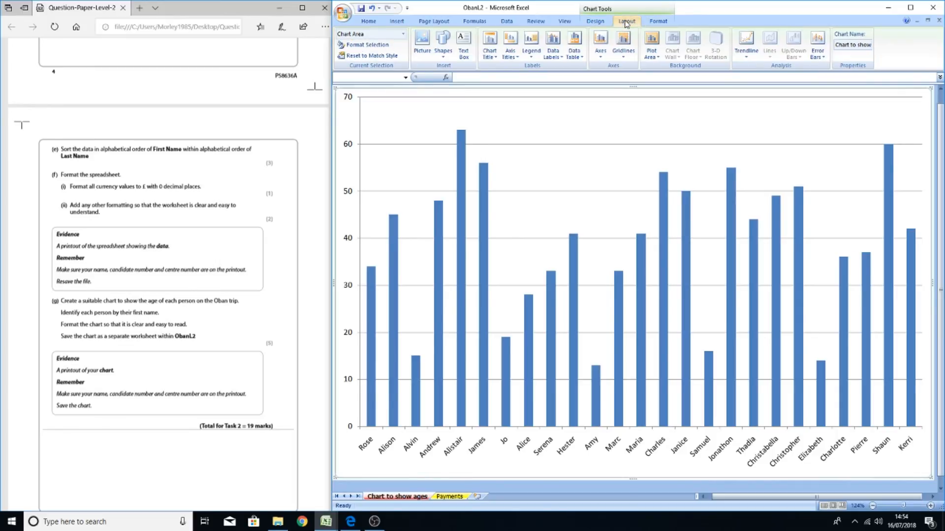
left_click(494, 61)
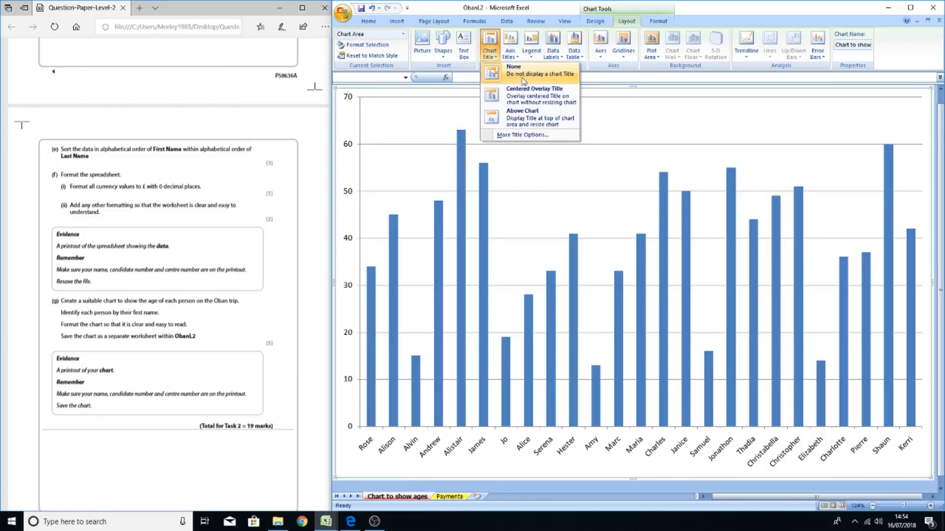
left_click(530, 118)
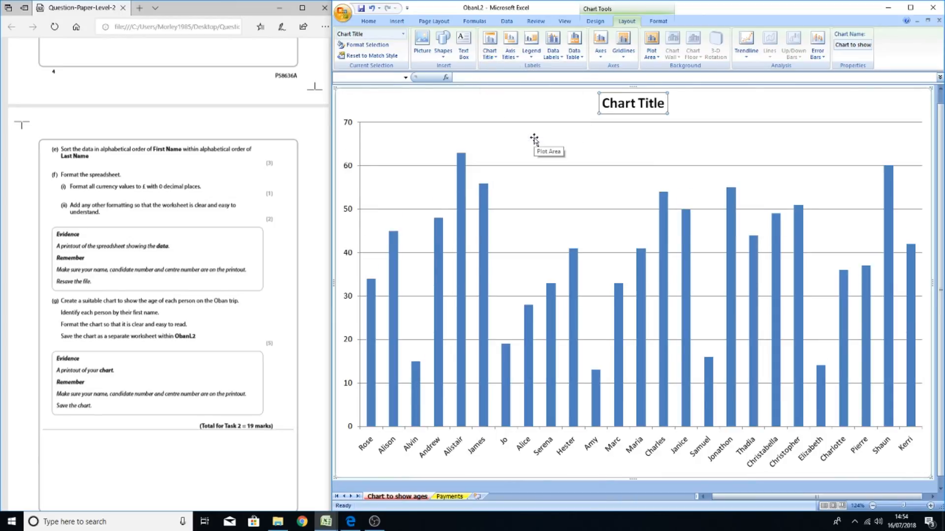
Add a horizontal axis title below the category axis
left_click(510, 54)
mouse_move(530, 70)
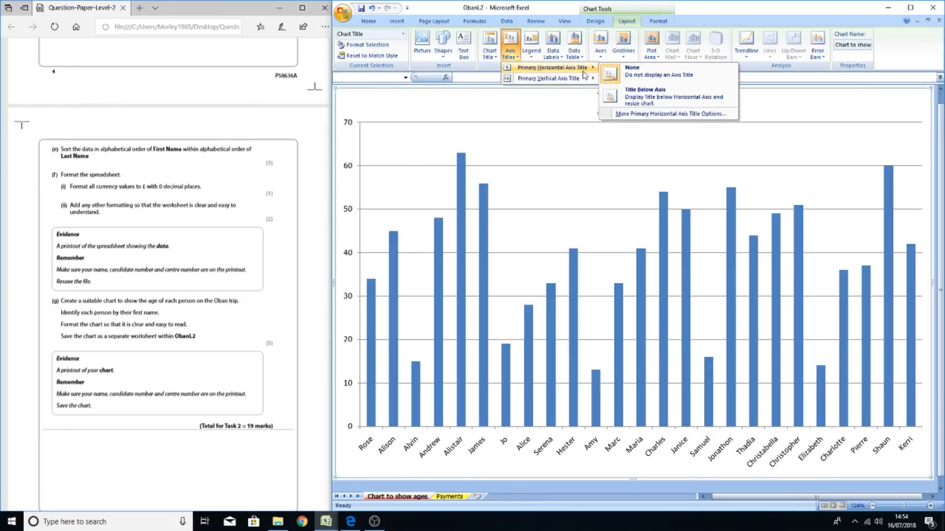
left_click(647, 95)
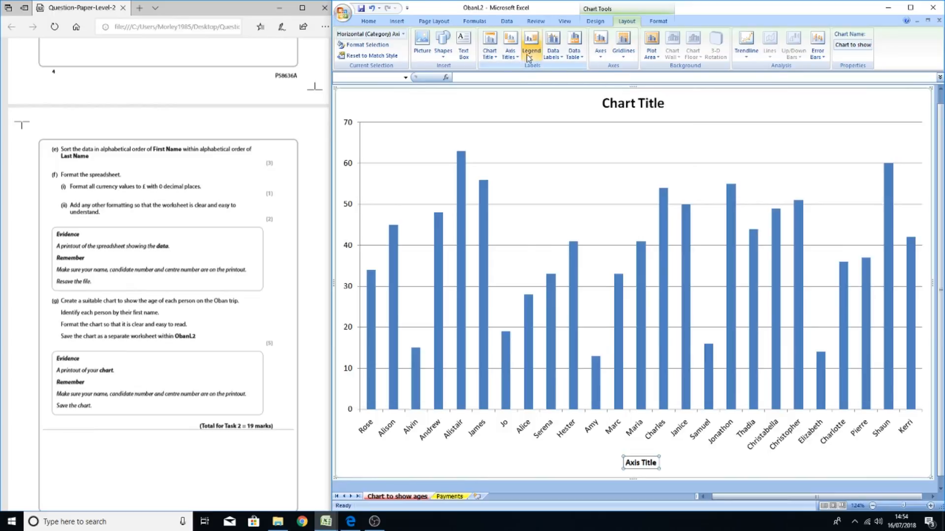
Add a horizontally oriented vertical axis title and change its text to Age
left_click(510, 49)
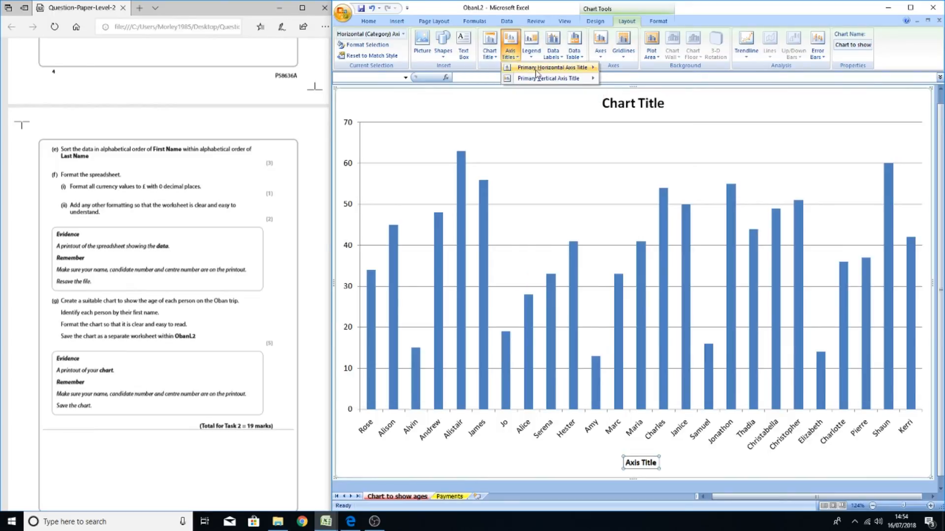
mouse_move(539, 85)
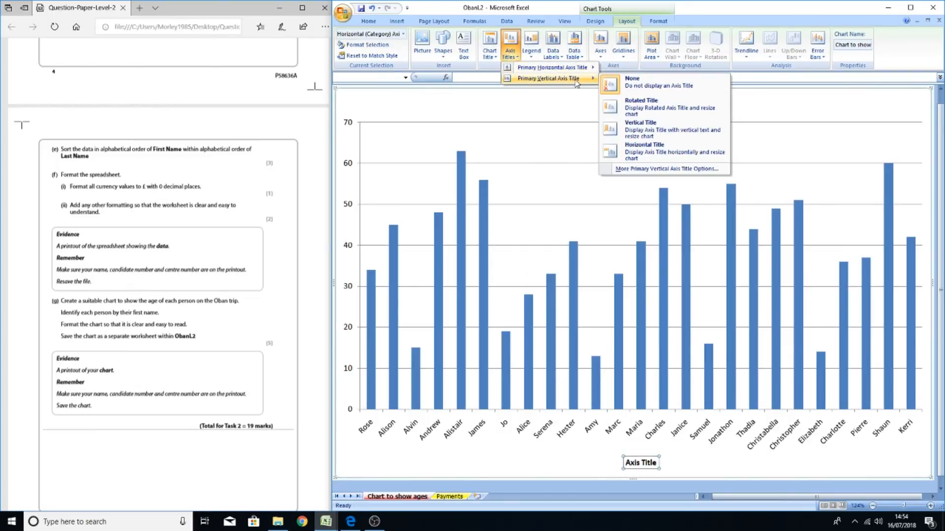
left_click(641, 154)
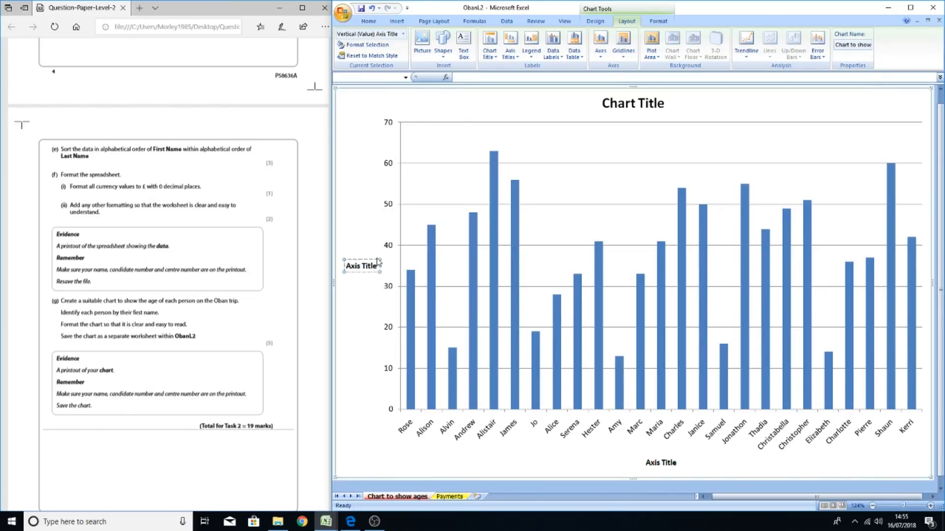
left_click_drag(377, 267, 352, 269)
key("Delete")
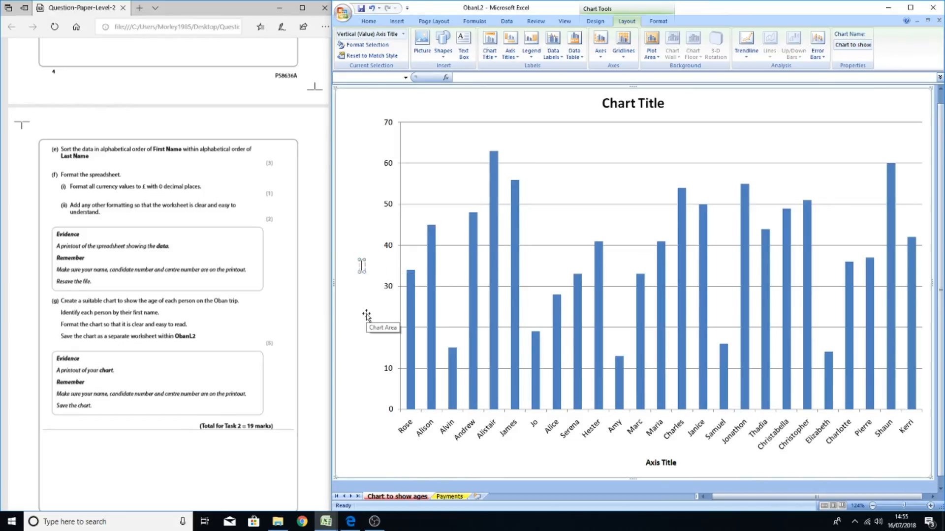
type("Age")
Rename the horizontal axis title to Person's age
left_click(660, 463)
left_click(668, 463)
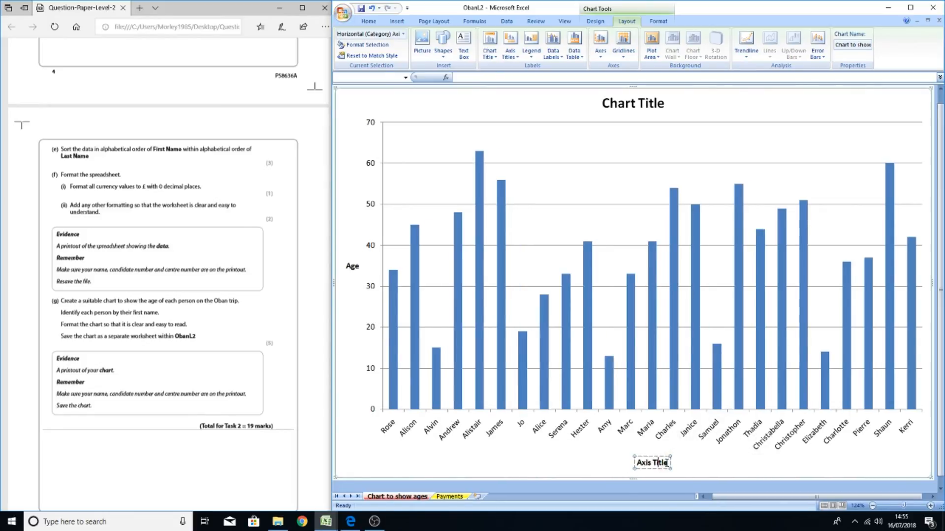
left_click_drag(668, 463, 637, 463)
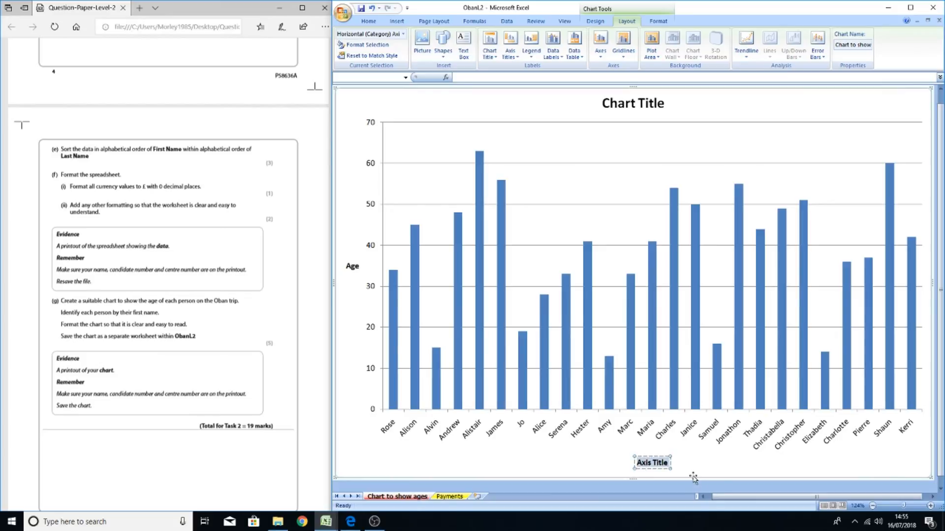
type("Per")
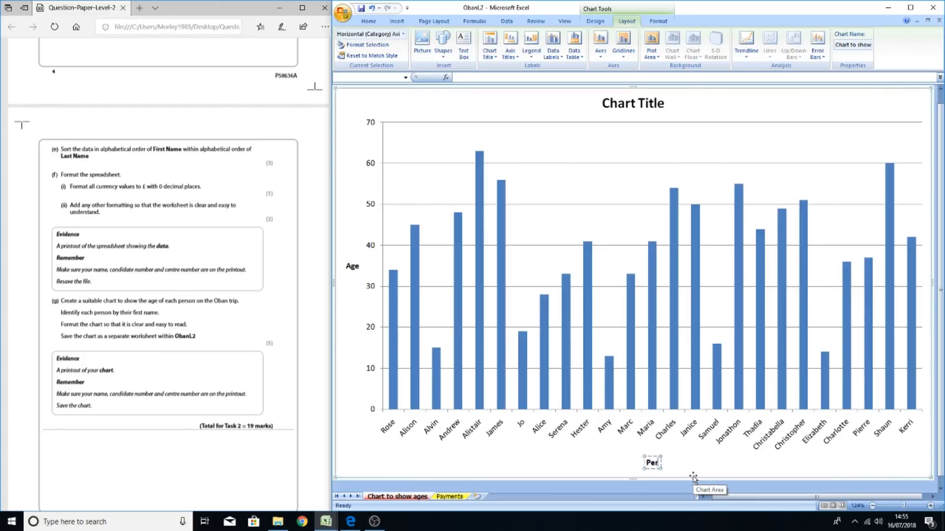
type("sons age")
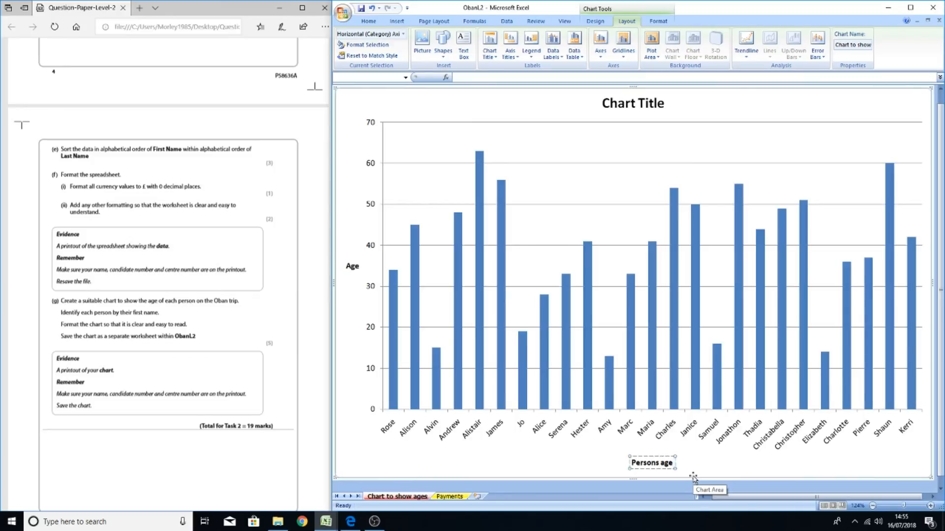
type("'")
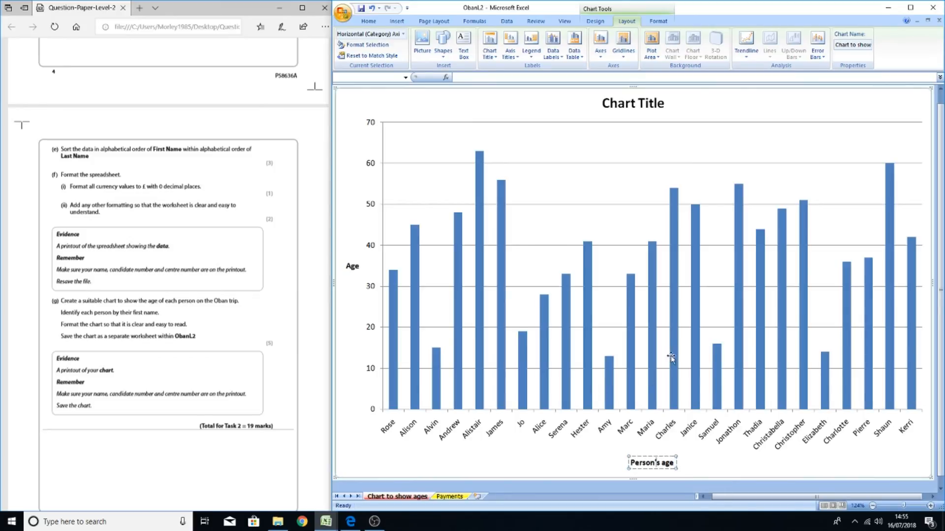
Replace the chart title text with A Chart to Show the Age of the People
left_click(632, 114)
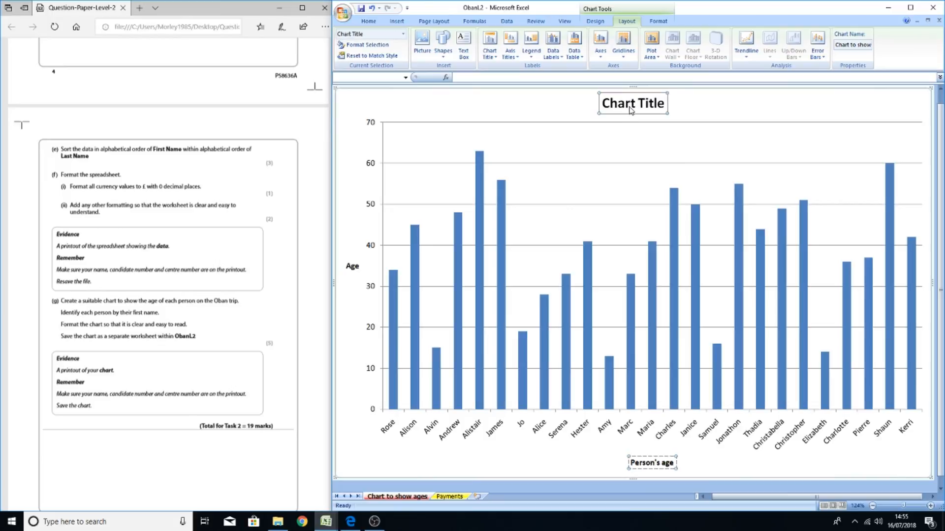
left_click_drag(663, 105, 605, 107)
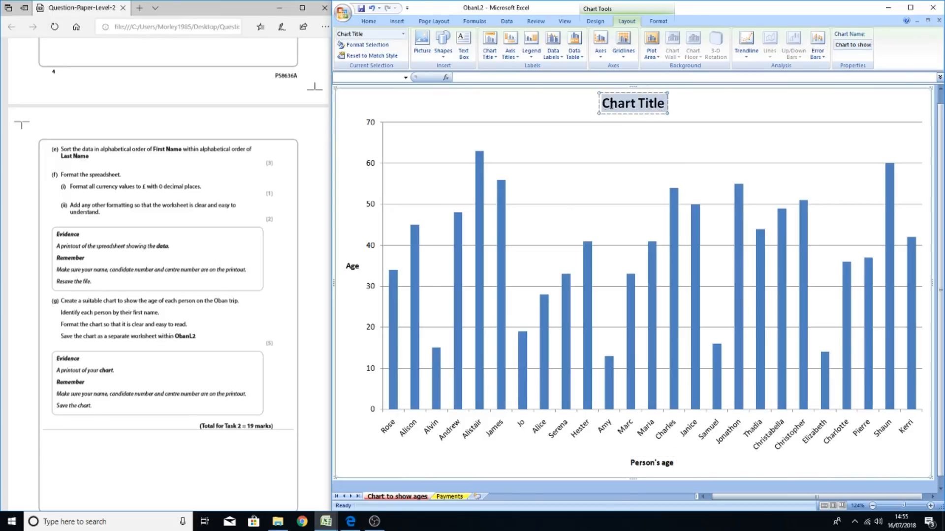
type("A C")
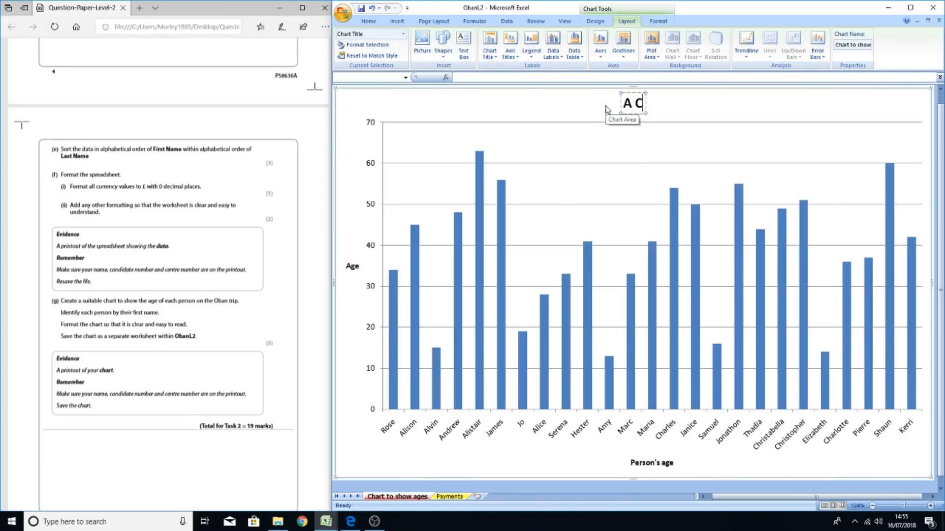
type("hart to Show")
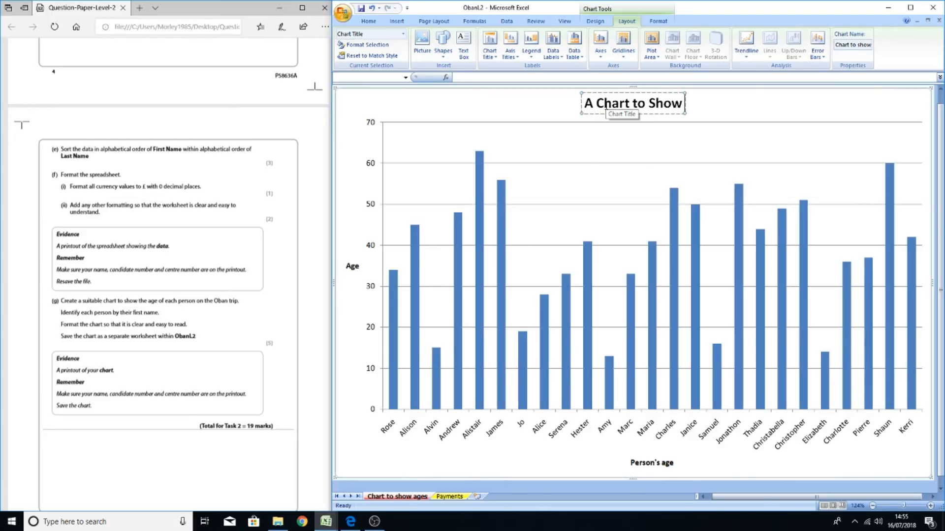
type(" the A")
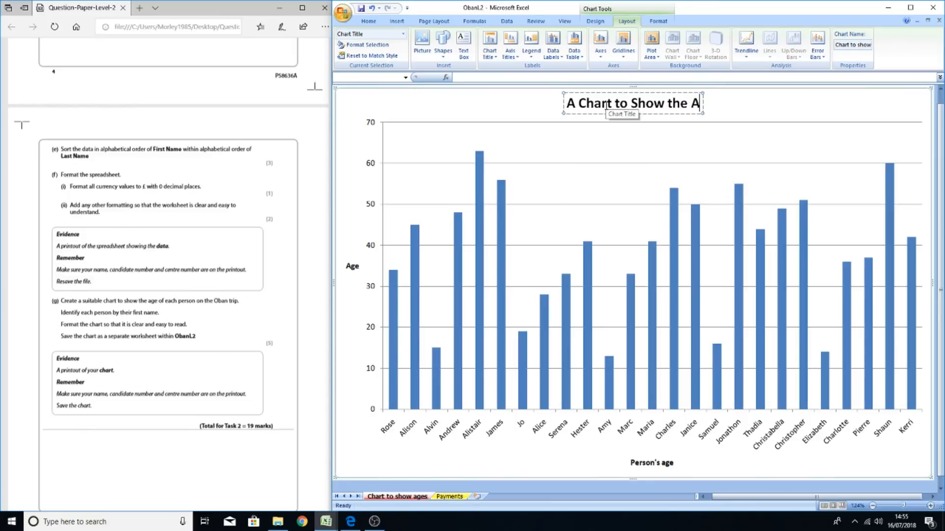
type("ge of")
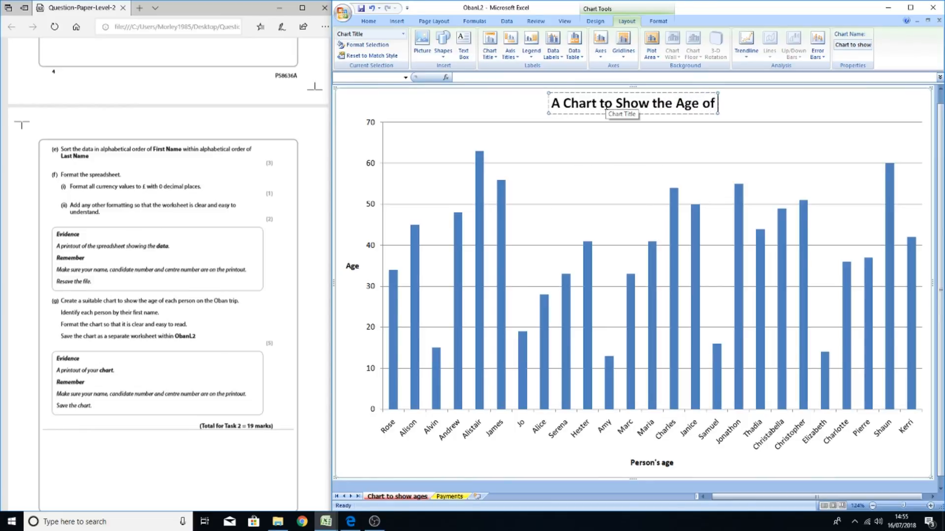
type(" The")
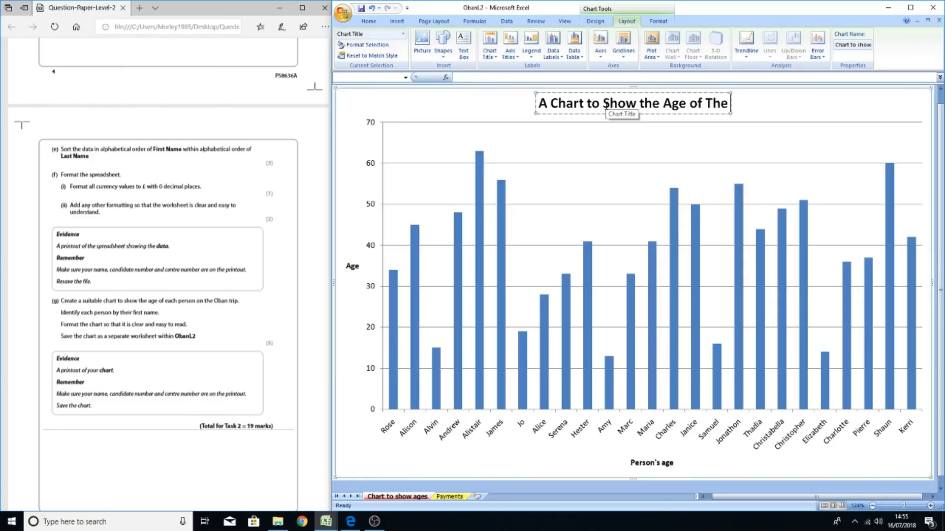
key("BackSpace")
key("BackSpace")
key("BackSpace")
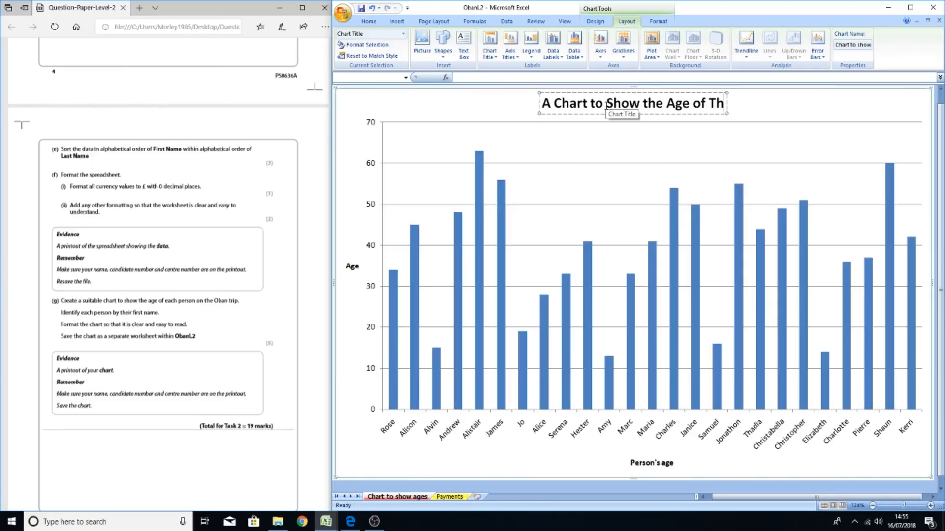
type("th")
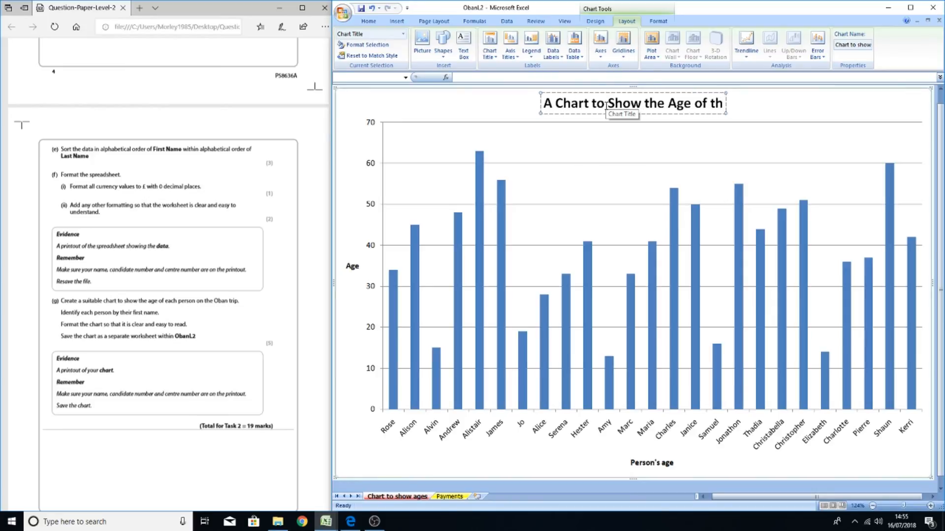
type("e People")
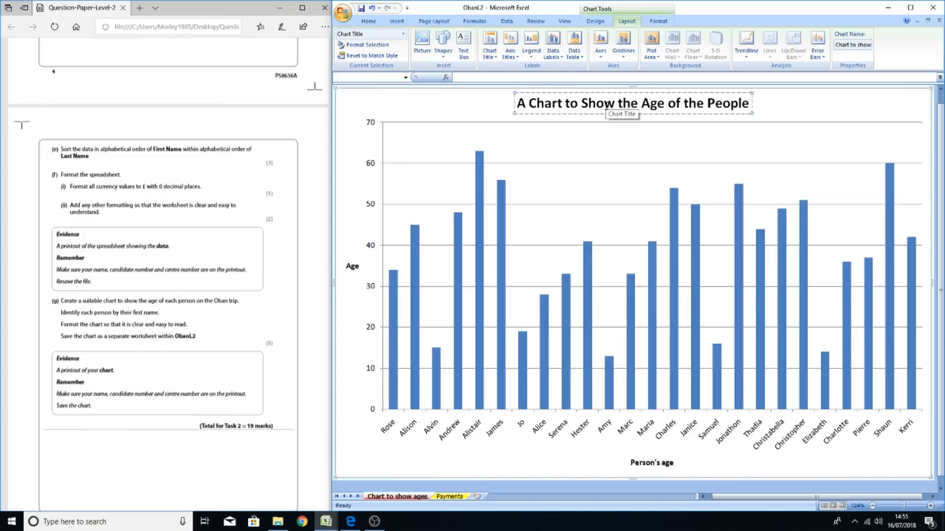
Capitalise each word of the chart title so it reads A Chart To Show The Age Of The People
left_click(617, 104)
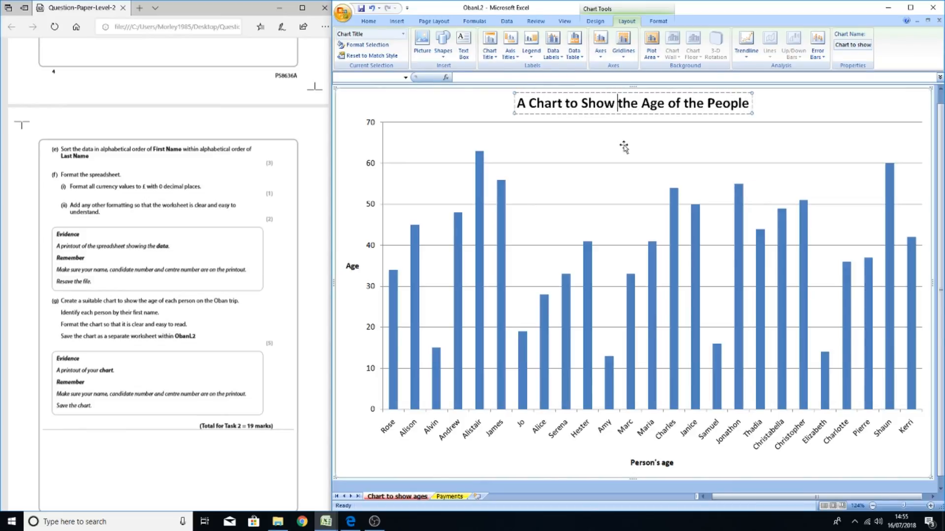
key("Delete")
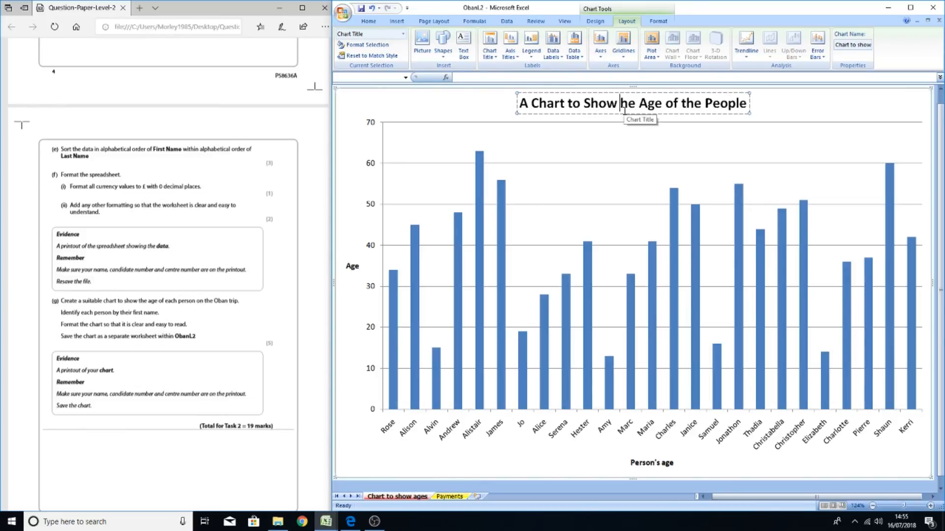
type("T")
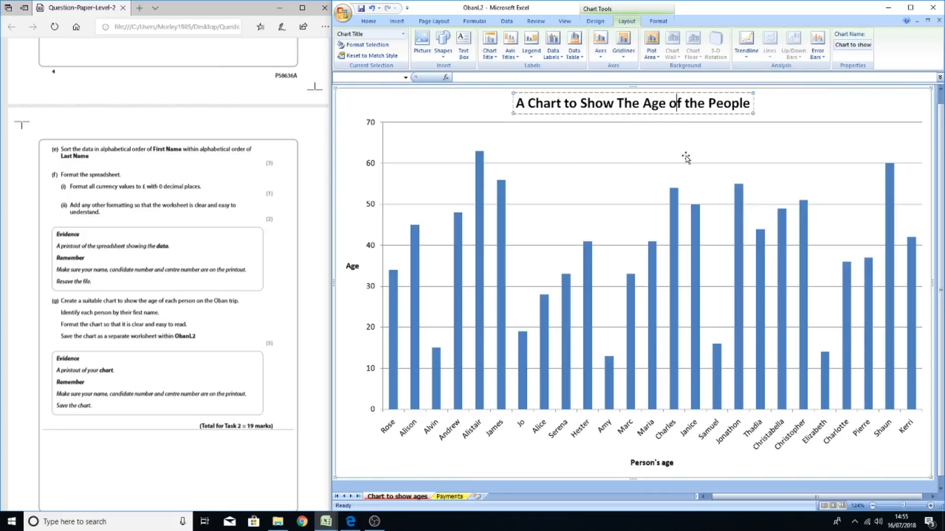
key("Right")
key("Right")
key("Right")
key("Right")
key("Right")
key("Right")
key("Right")
key("Delete")
type("O")
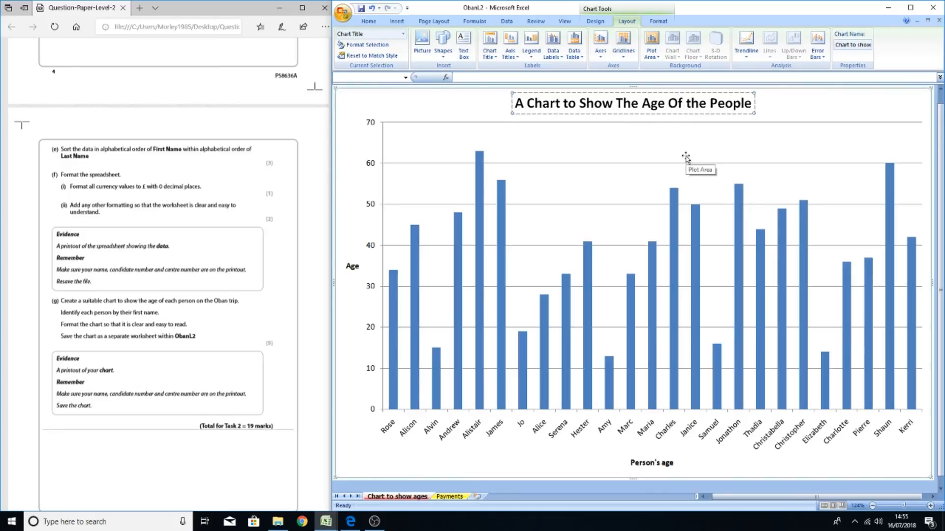
key("Delete")
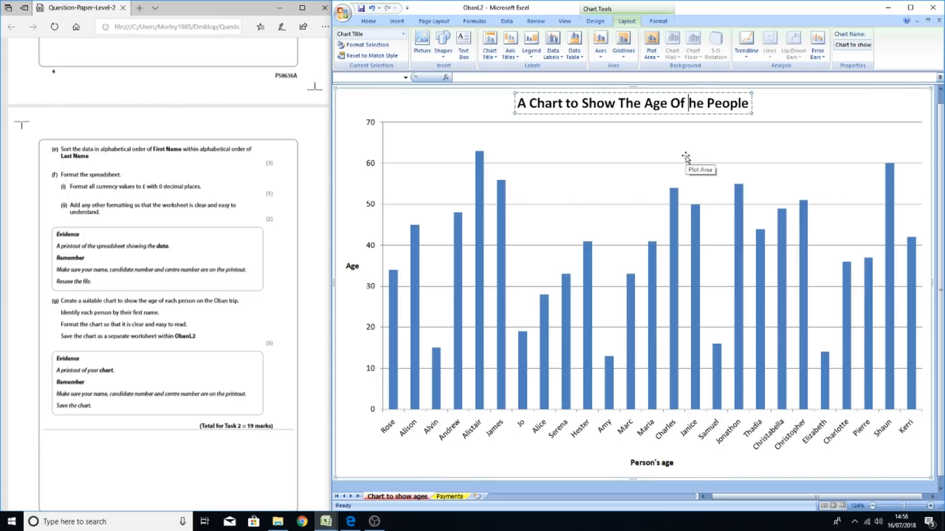
type("T")
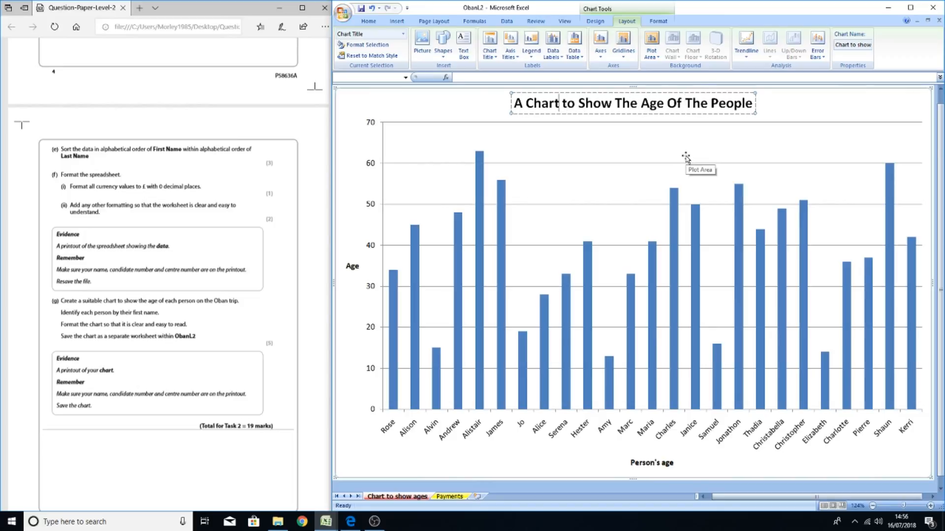
key("Delete")
type("T")
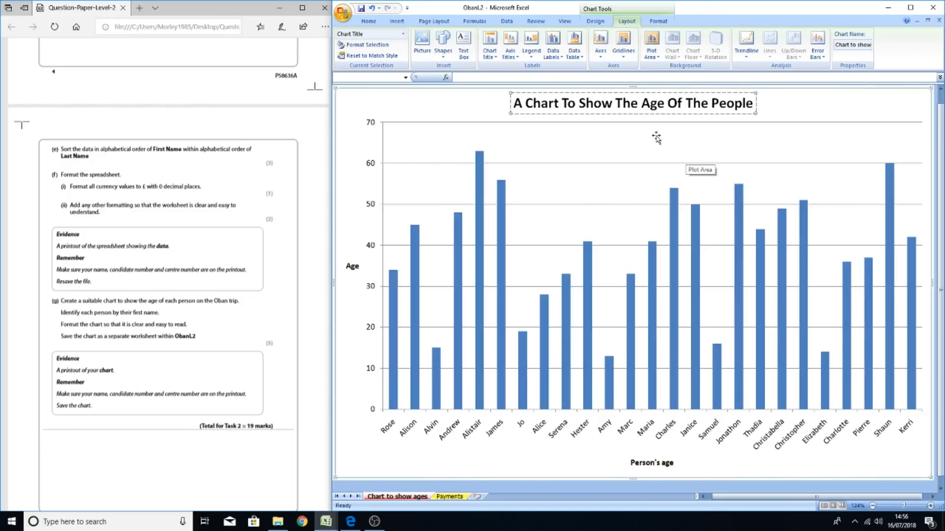
left_click(429, 114)
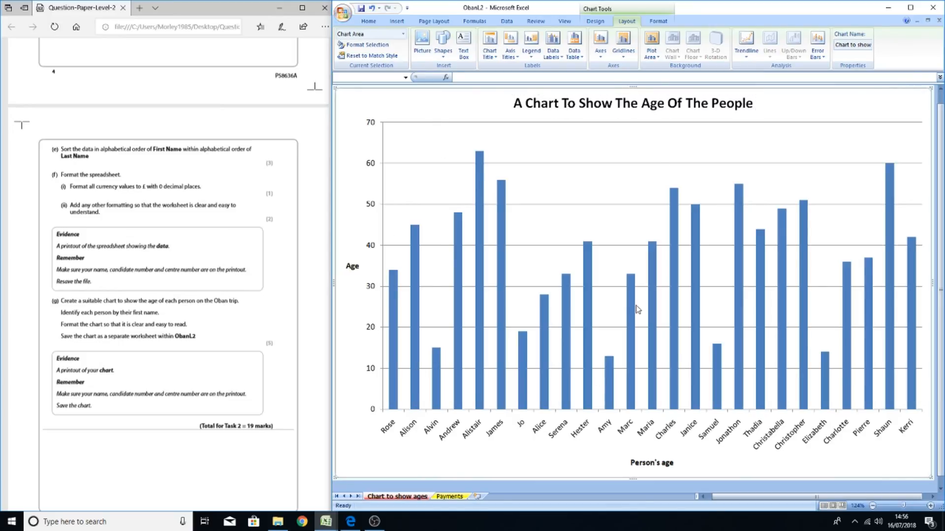
Enlarge the chart slightly and apply the red column chart style to the age bars
mouse_move(752, 496)
left_mouse_down()
mouse_move(734, 492)
mouse_move(742, 490)
left_mouse_up()
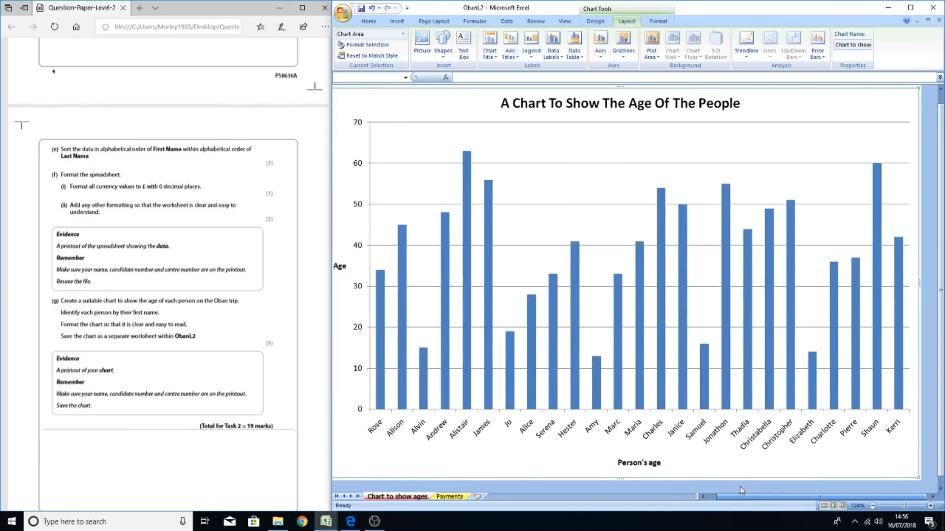
left_click(489, 310)
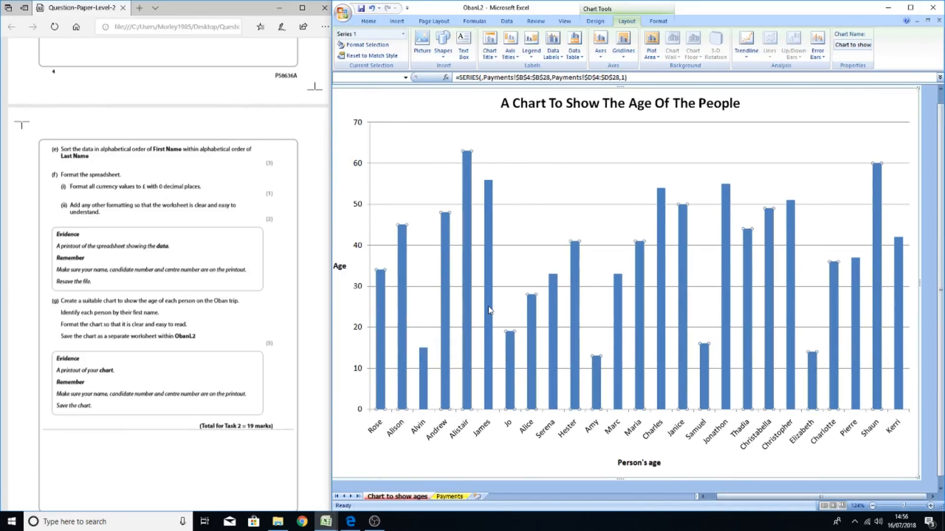
right_click(490, 310)
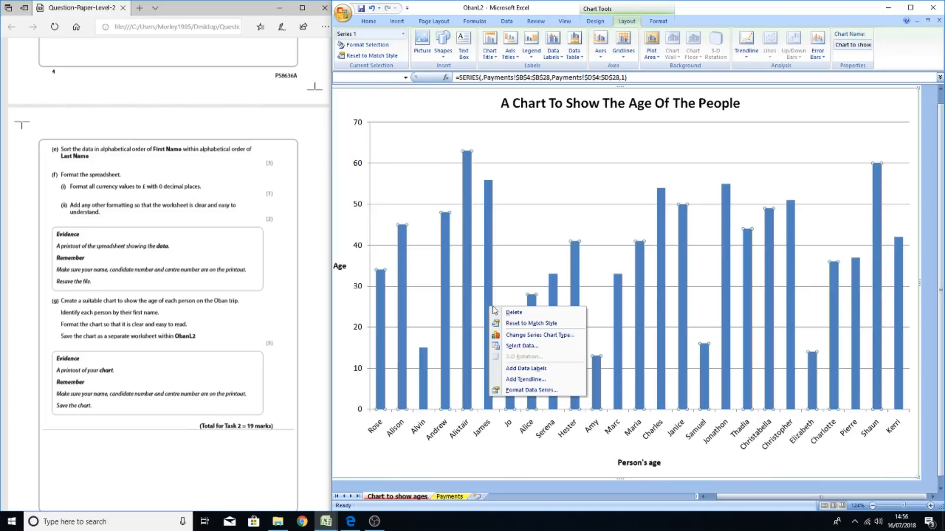
left_click(601, 21)
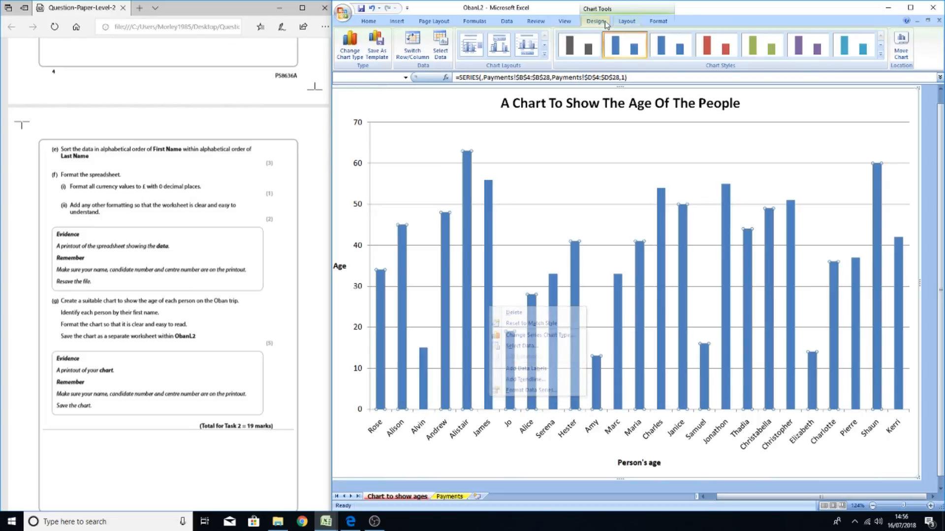
left_click(712, 50)
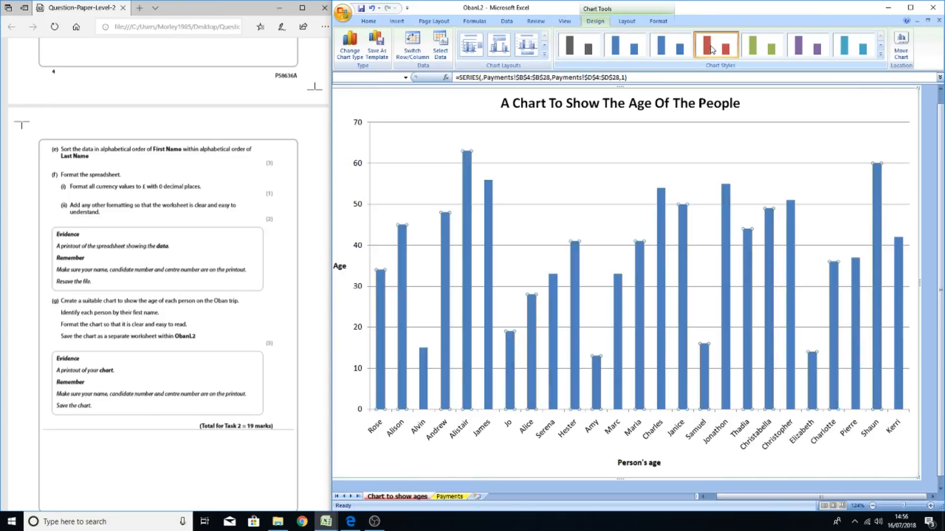
left_click(758, 47)
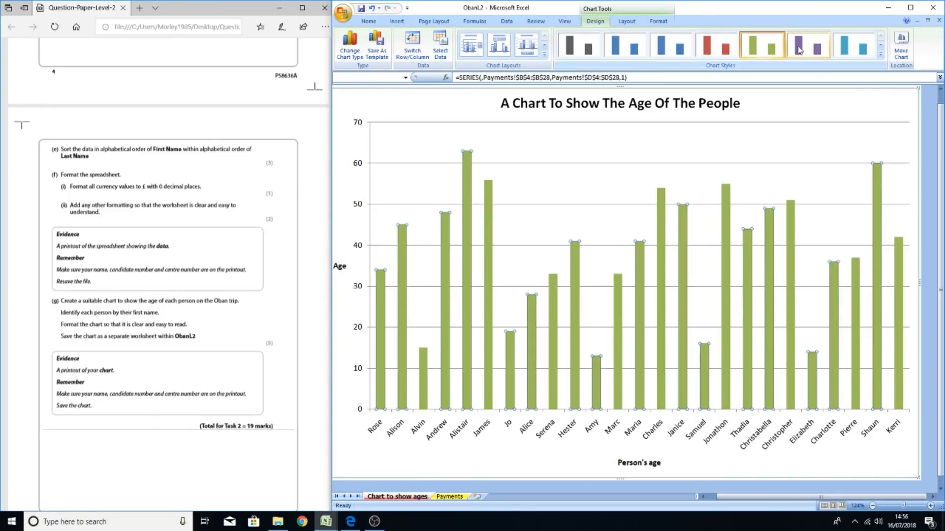
left_click(802, 49)
left_click(716, 46)
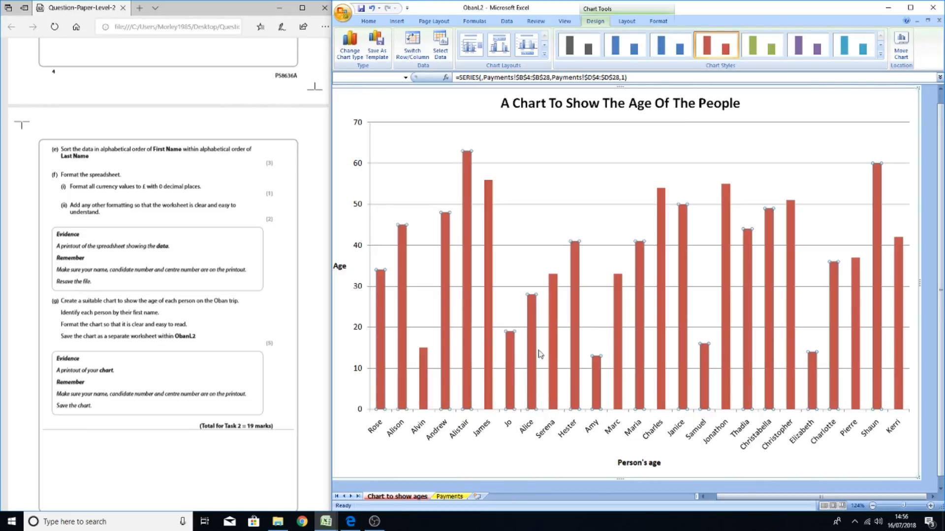
Add data labels showing each person's age above the columns
left_click(538, 233)
left_click(490, 315)
right_click(490, 313)
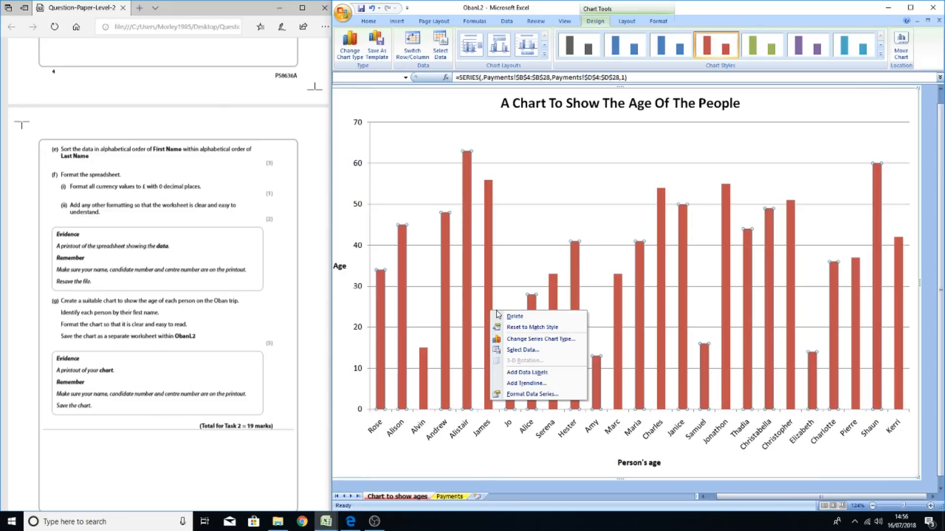
left_click(519, 373)
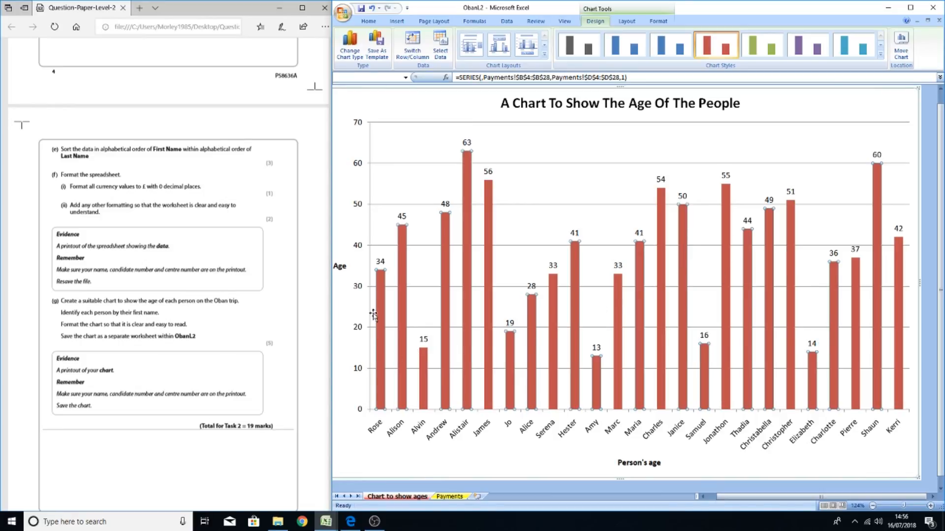
Try a logarithmic scale with base 5 on the chart's vertical age axis
left_click(362, 330)
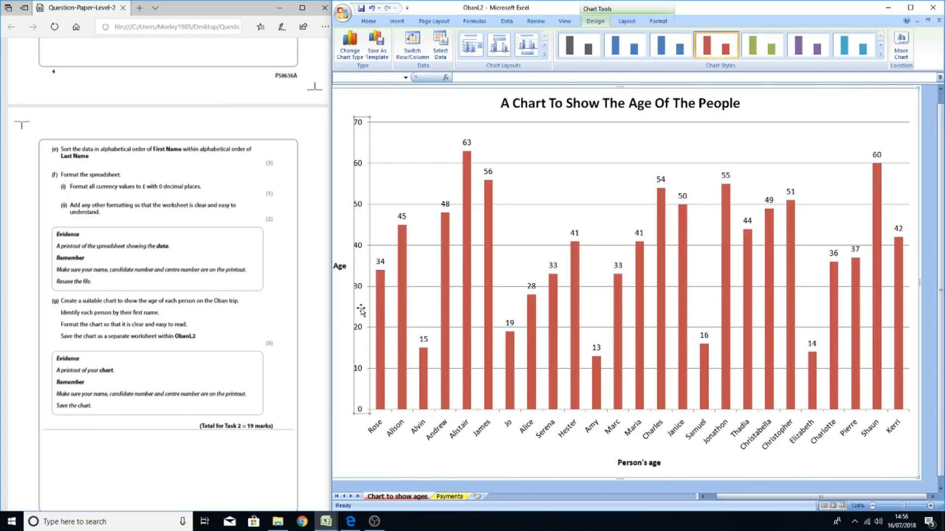
right_click(358, 331)
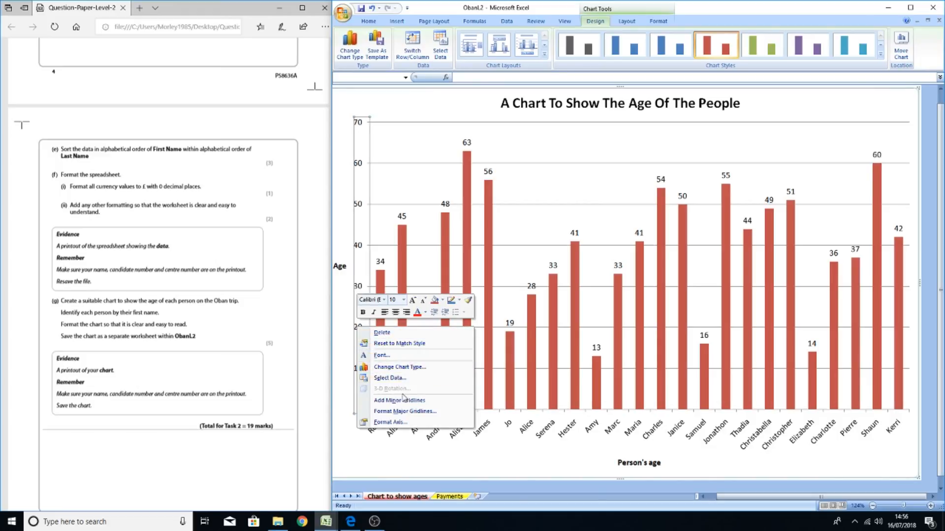
left_click(390, 422)
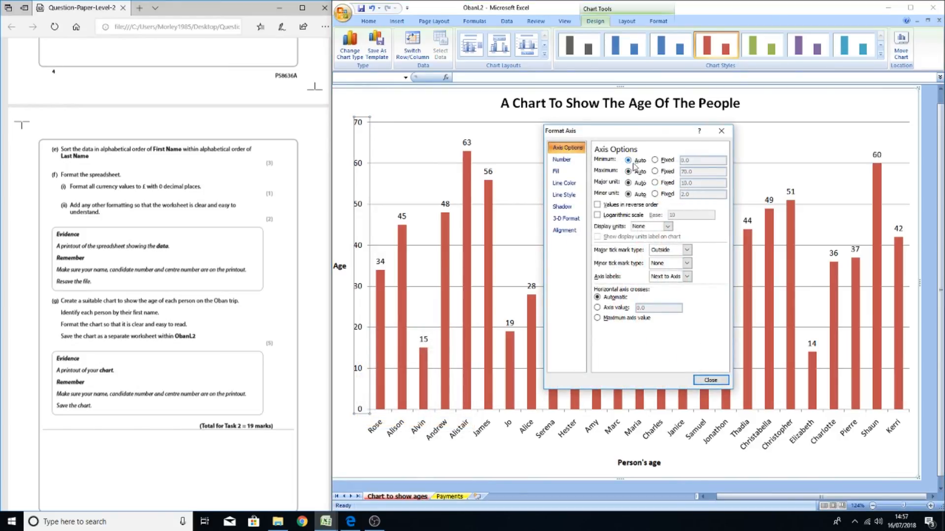
left_click(603, 216)
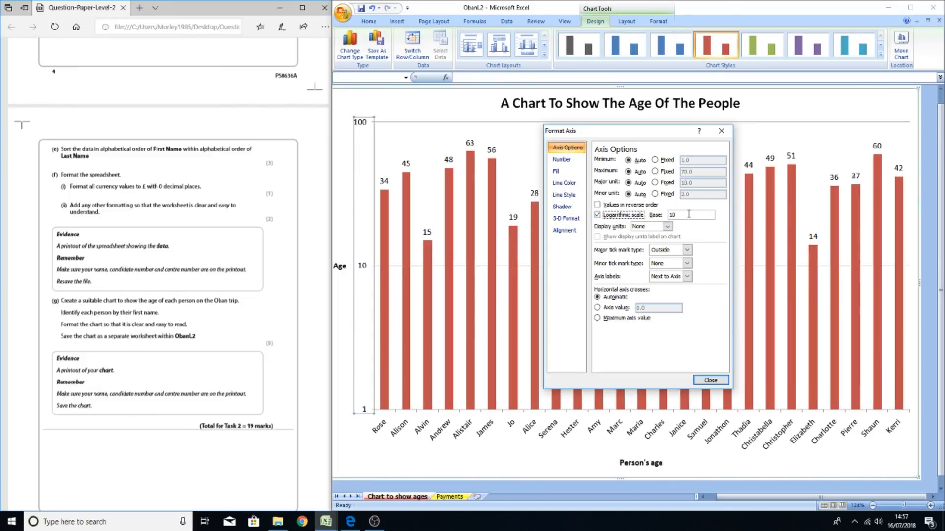
double_click(688, 215)
type("5")
key("Return")
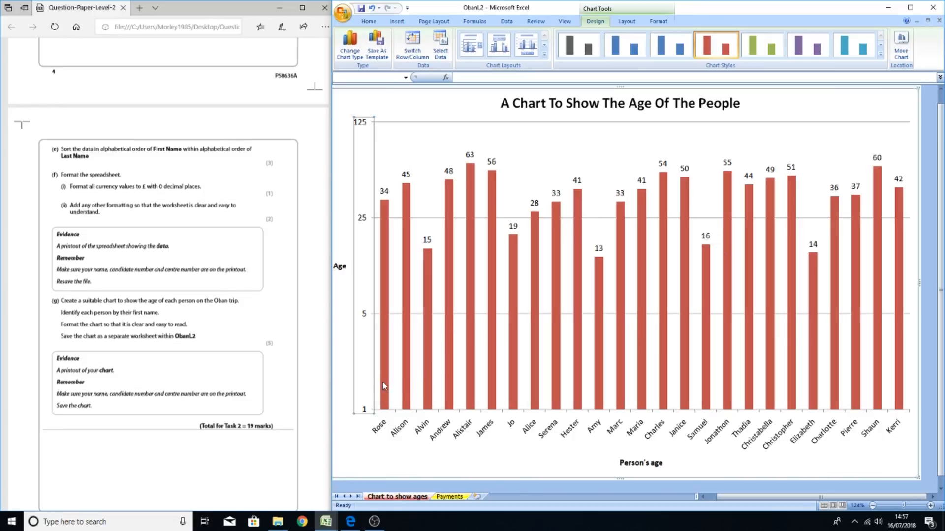
Turn off the logarithmic scale and fix the vertical axis major unit at 5
right_click(364, 314)
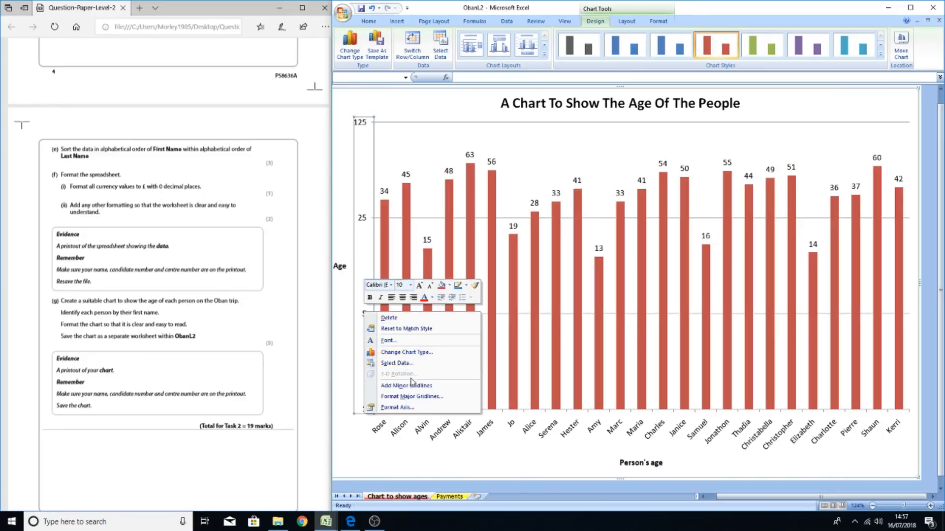
left_click(411, 408)
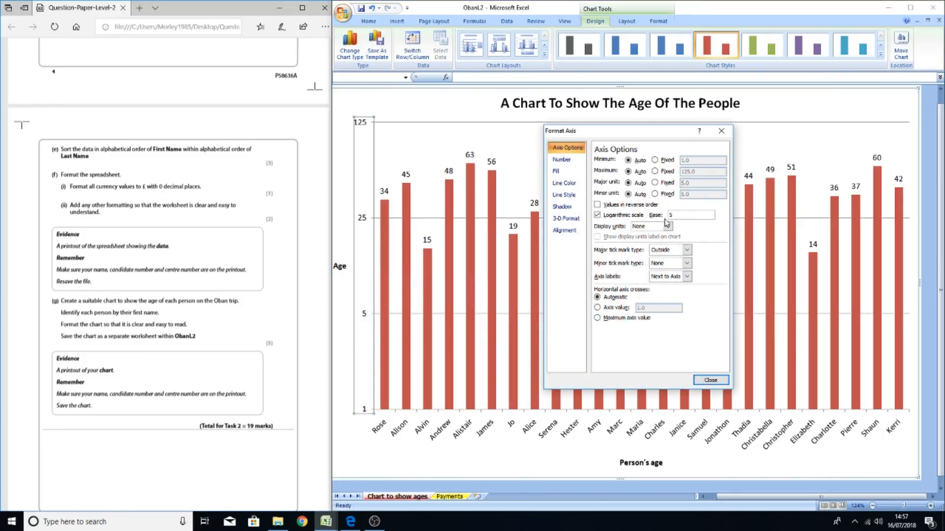
left_click(598, 215)
left_click(597, 216)
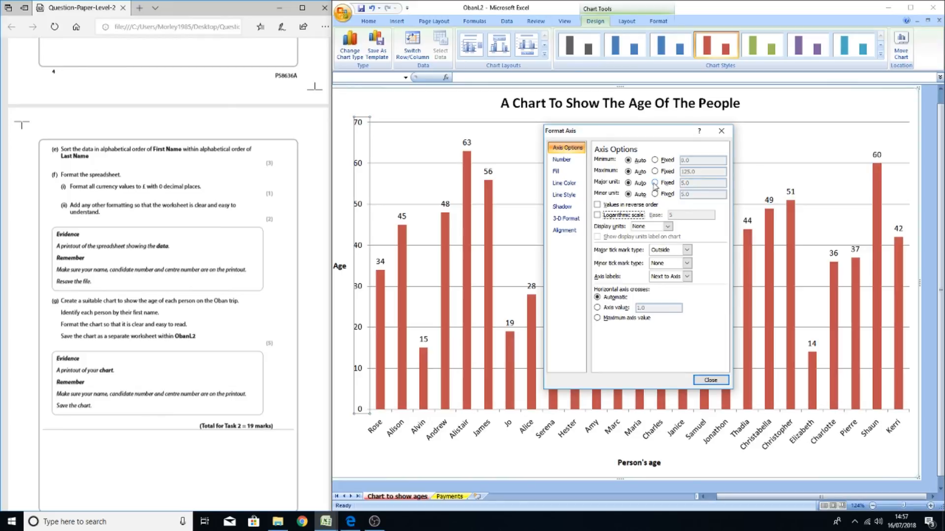
left_click(656, 184)
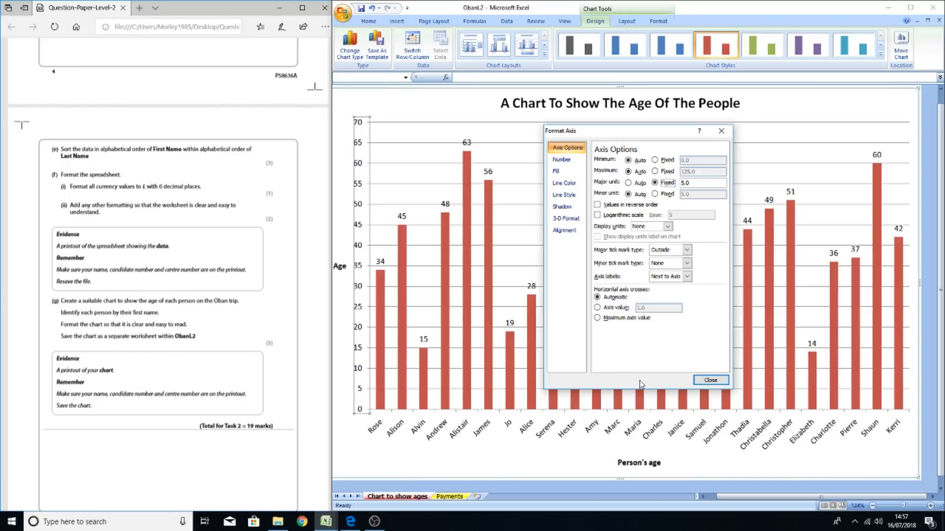
left_click(706, 382)
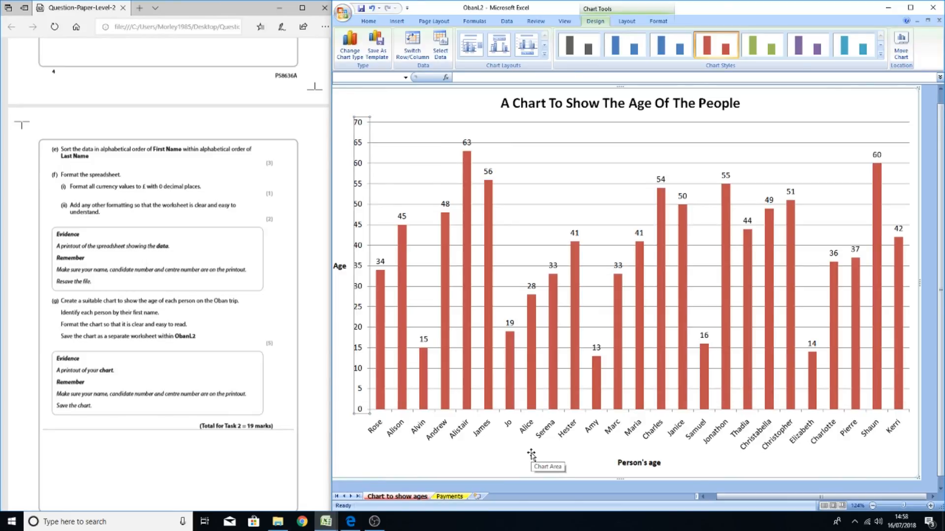
Switch between the Payments sheet and the chart sheet to review them
left_click(449, 497)
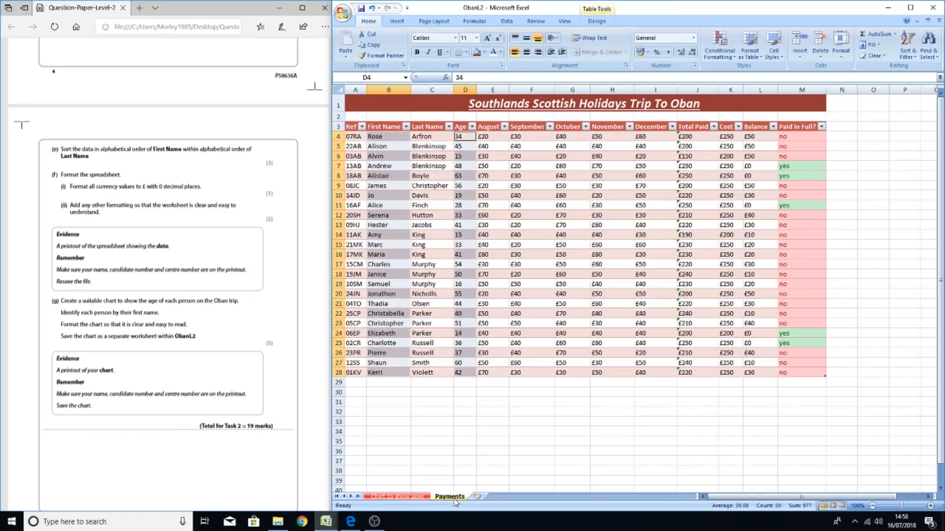
left_click(496, 431)
left_click(419, 495)
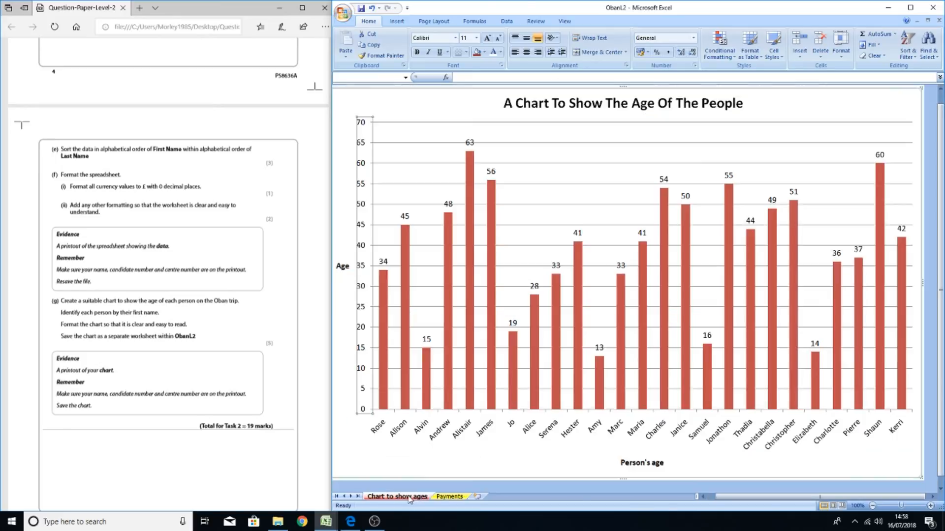
left_click(449, 497)
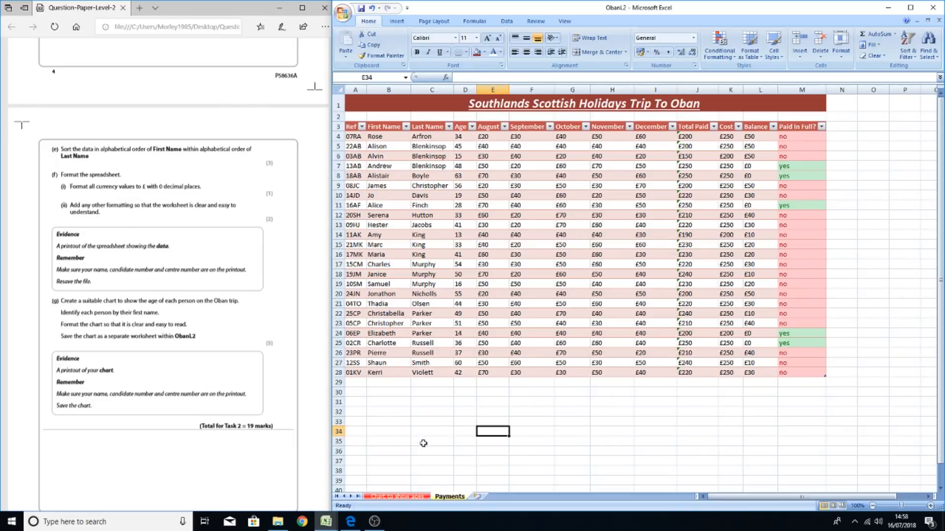
Switch to the Copy of Excel Formula guide workbook window
left_click(326, 522)
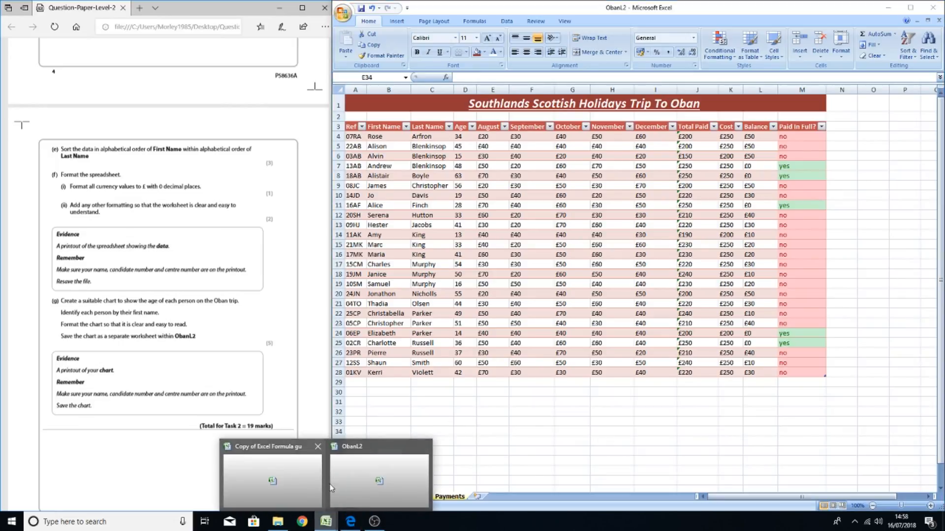
left_click(301, 470)
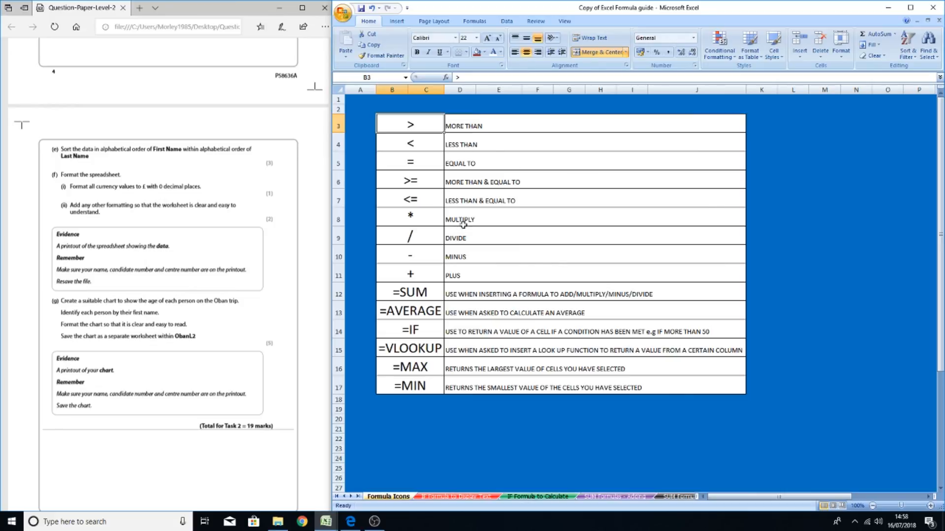